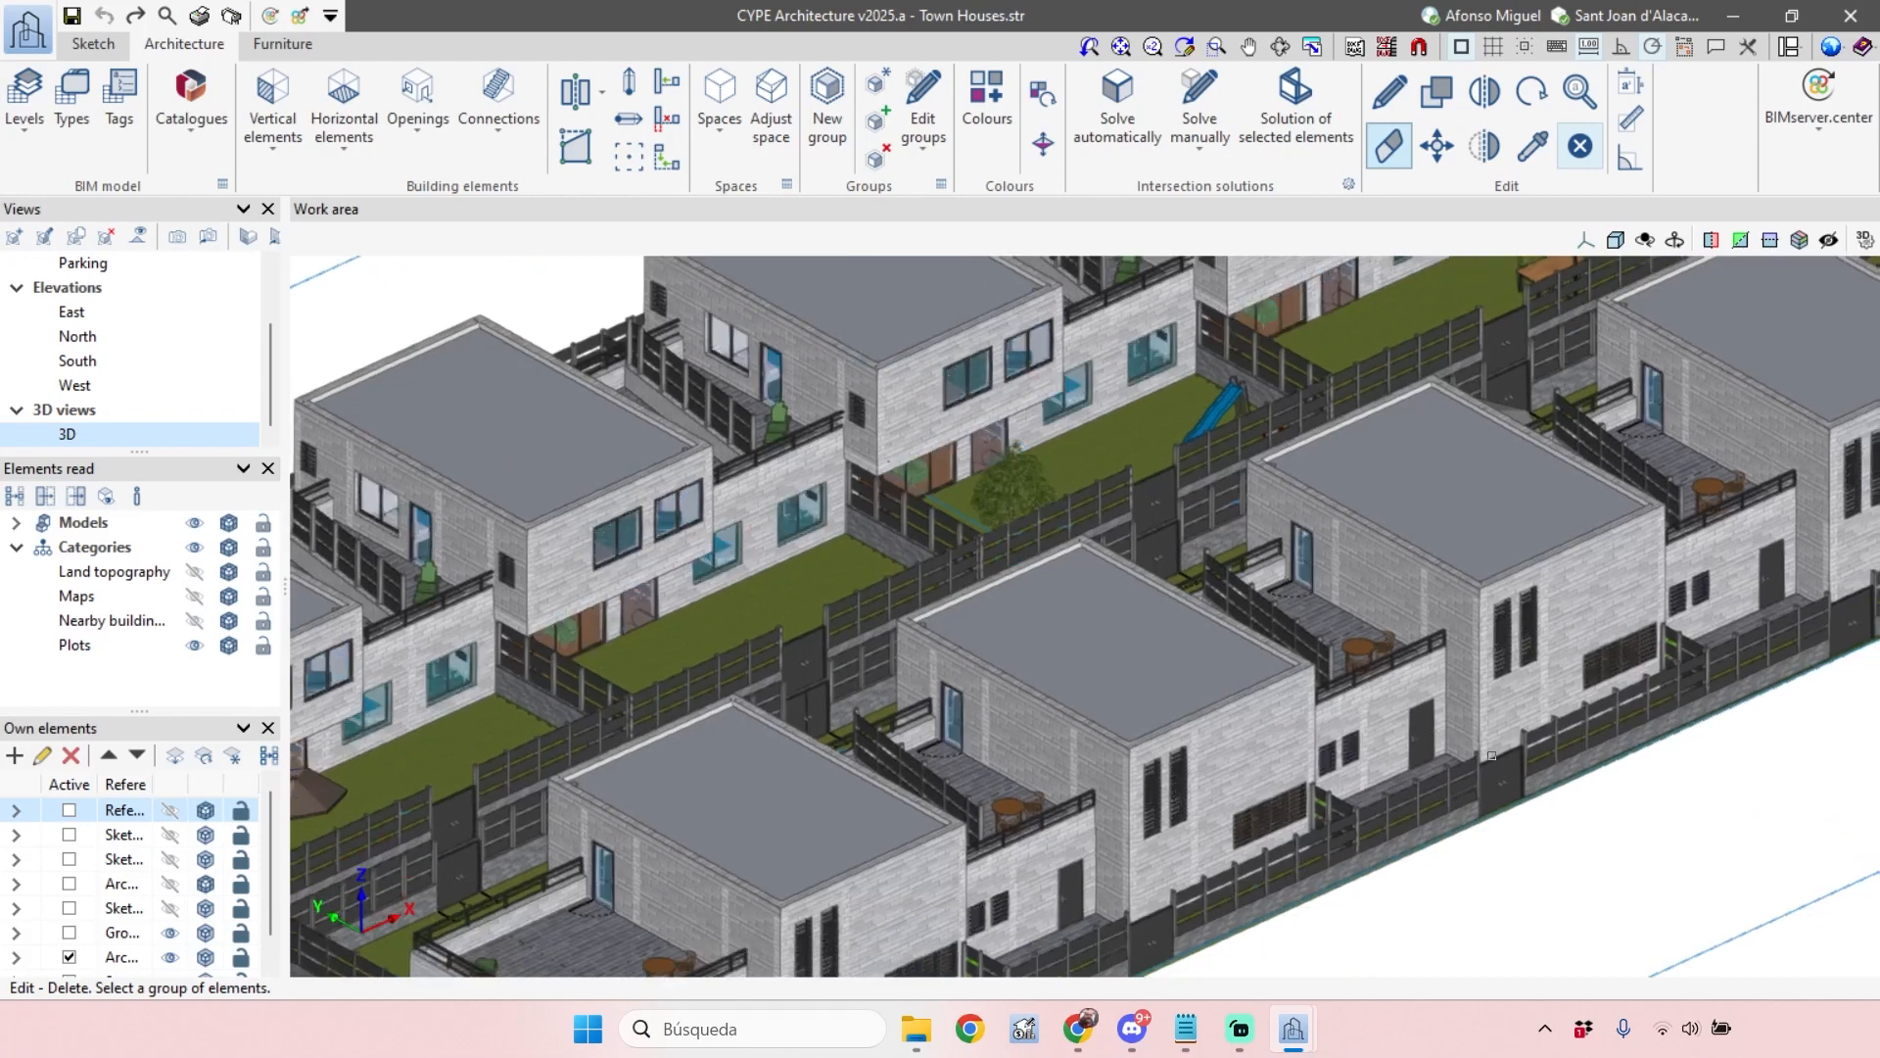
Examine the rows of town houses in the 3D view, including their façades, windows, fences and gardens
middle_drag(1549, 710, 1494, 684)
scroll(1567, 787, down, 2)
scroll(1567, 786, down, 1)
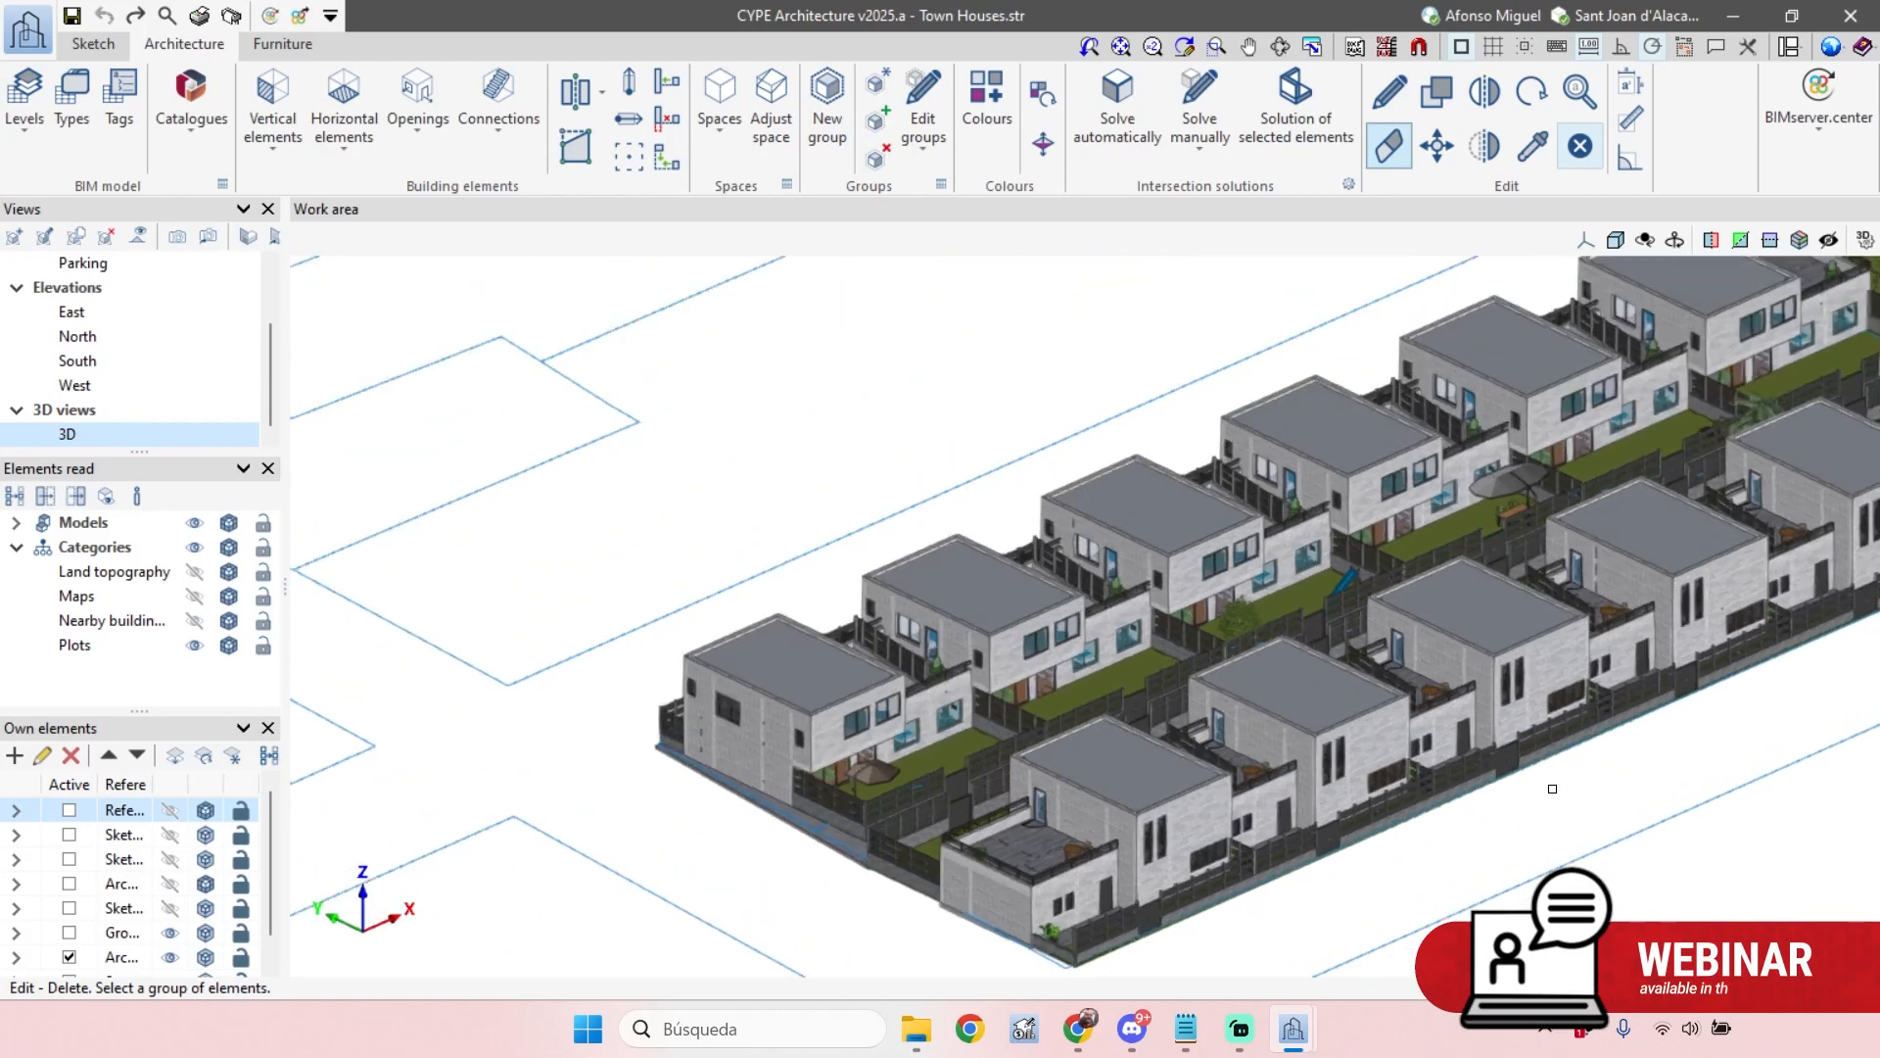
scroll(1498, 797, up, 3)
scroll(1503, 800, up, 1)
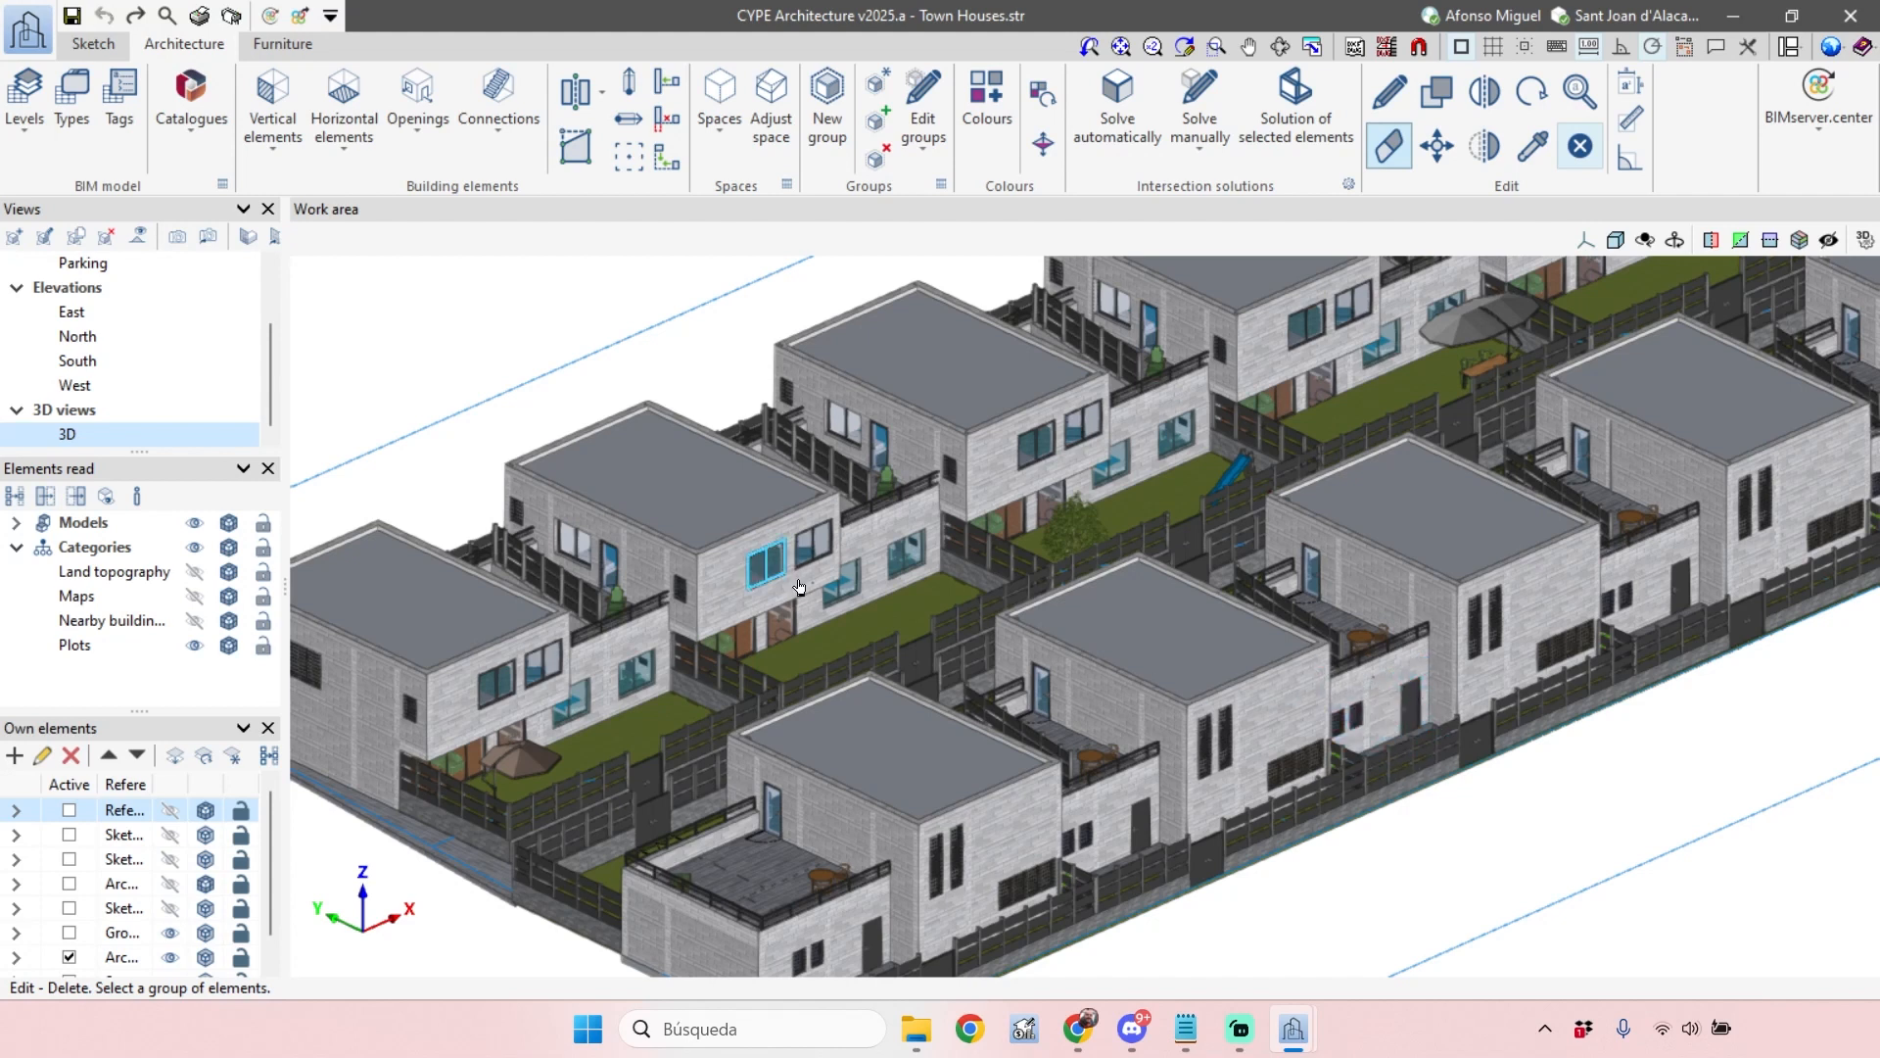
scroll(755, 540, up, 1)
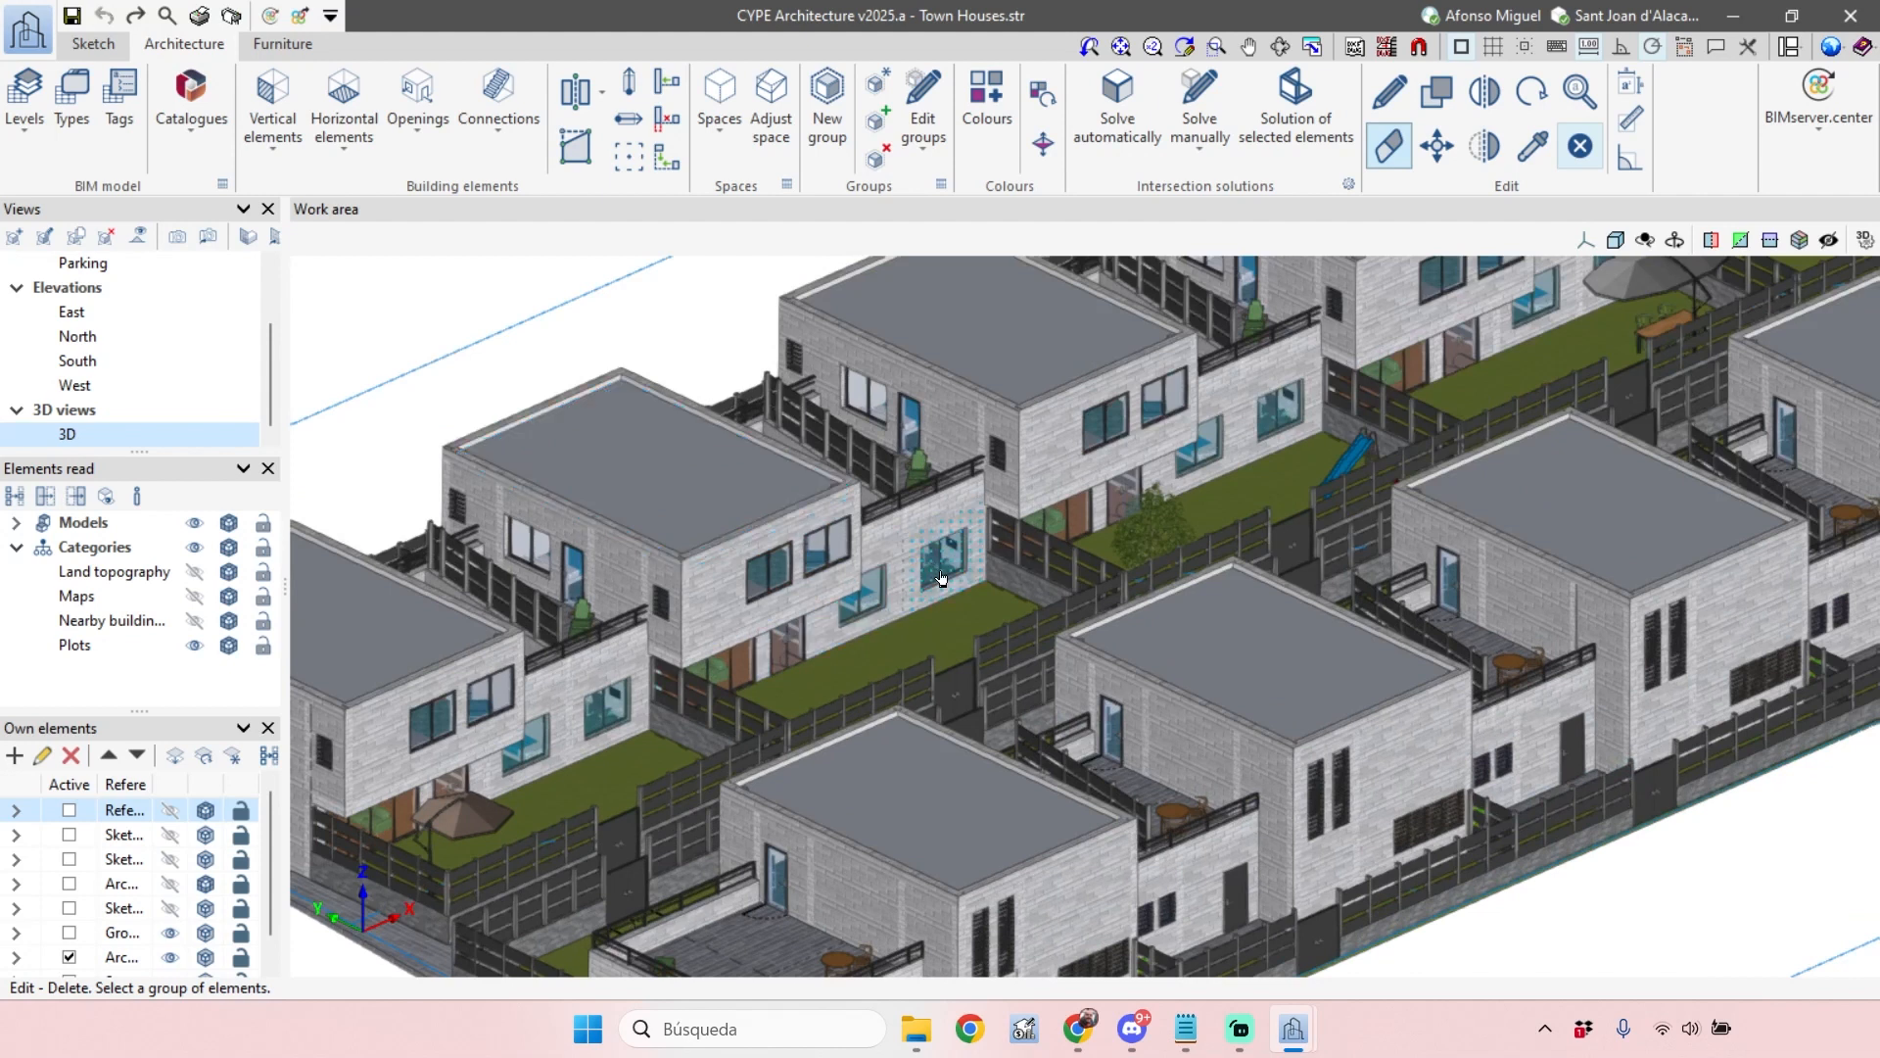
scroll(942, 578, up, 2)
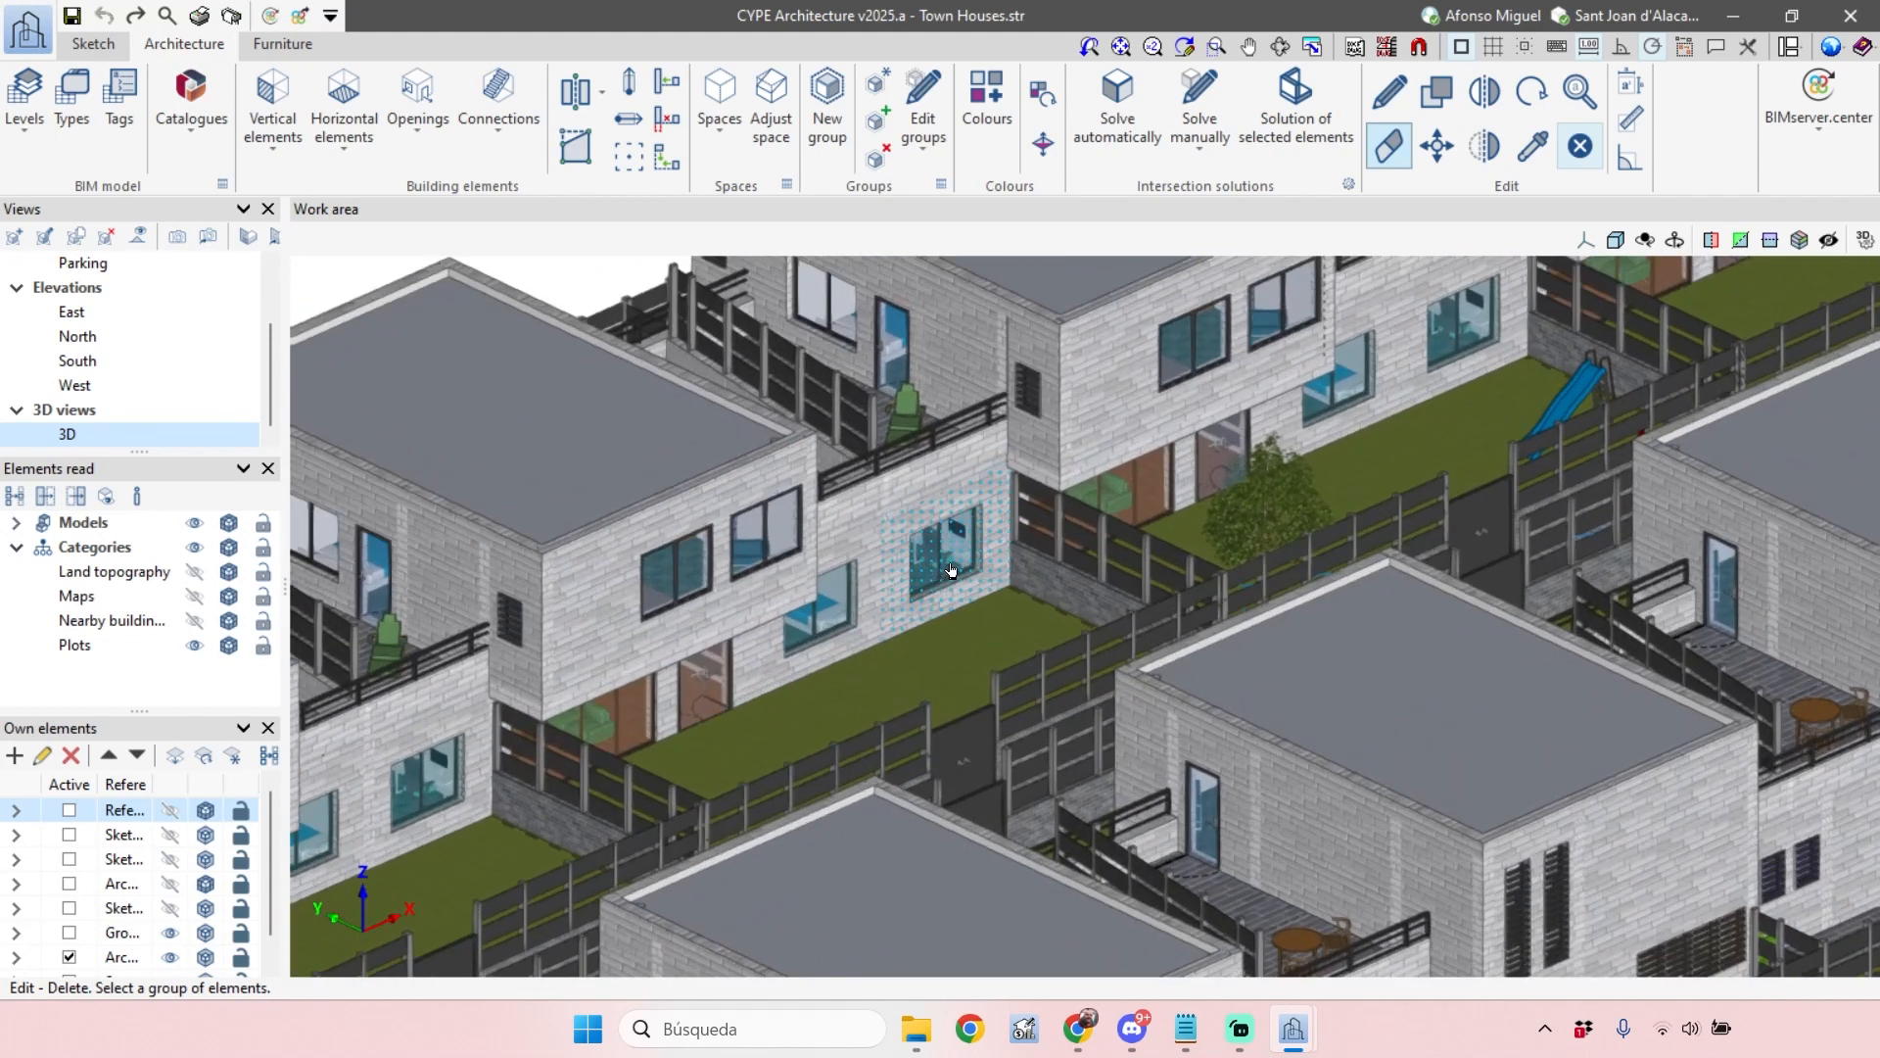
scroll(950, 569, down, 2)
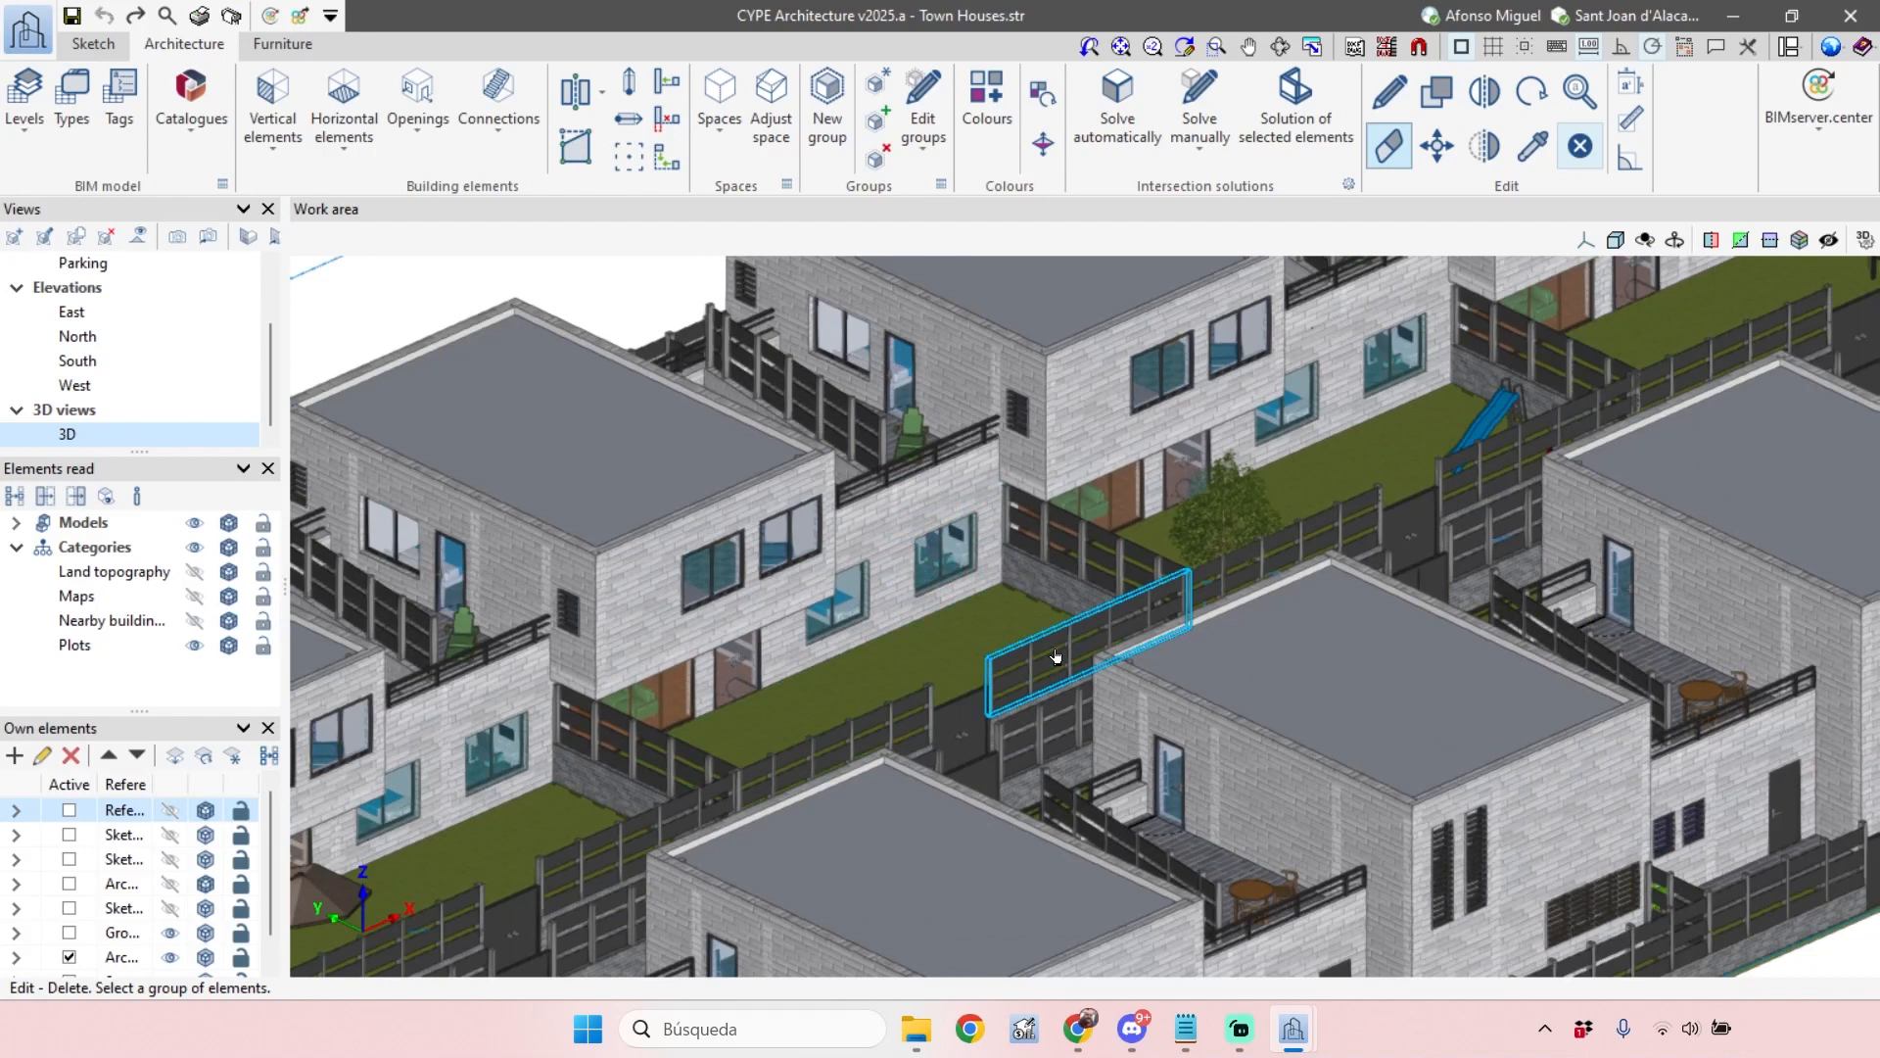
scroll(1056, 657, down, 2)
scroll(1012, 549, up, 1)
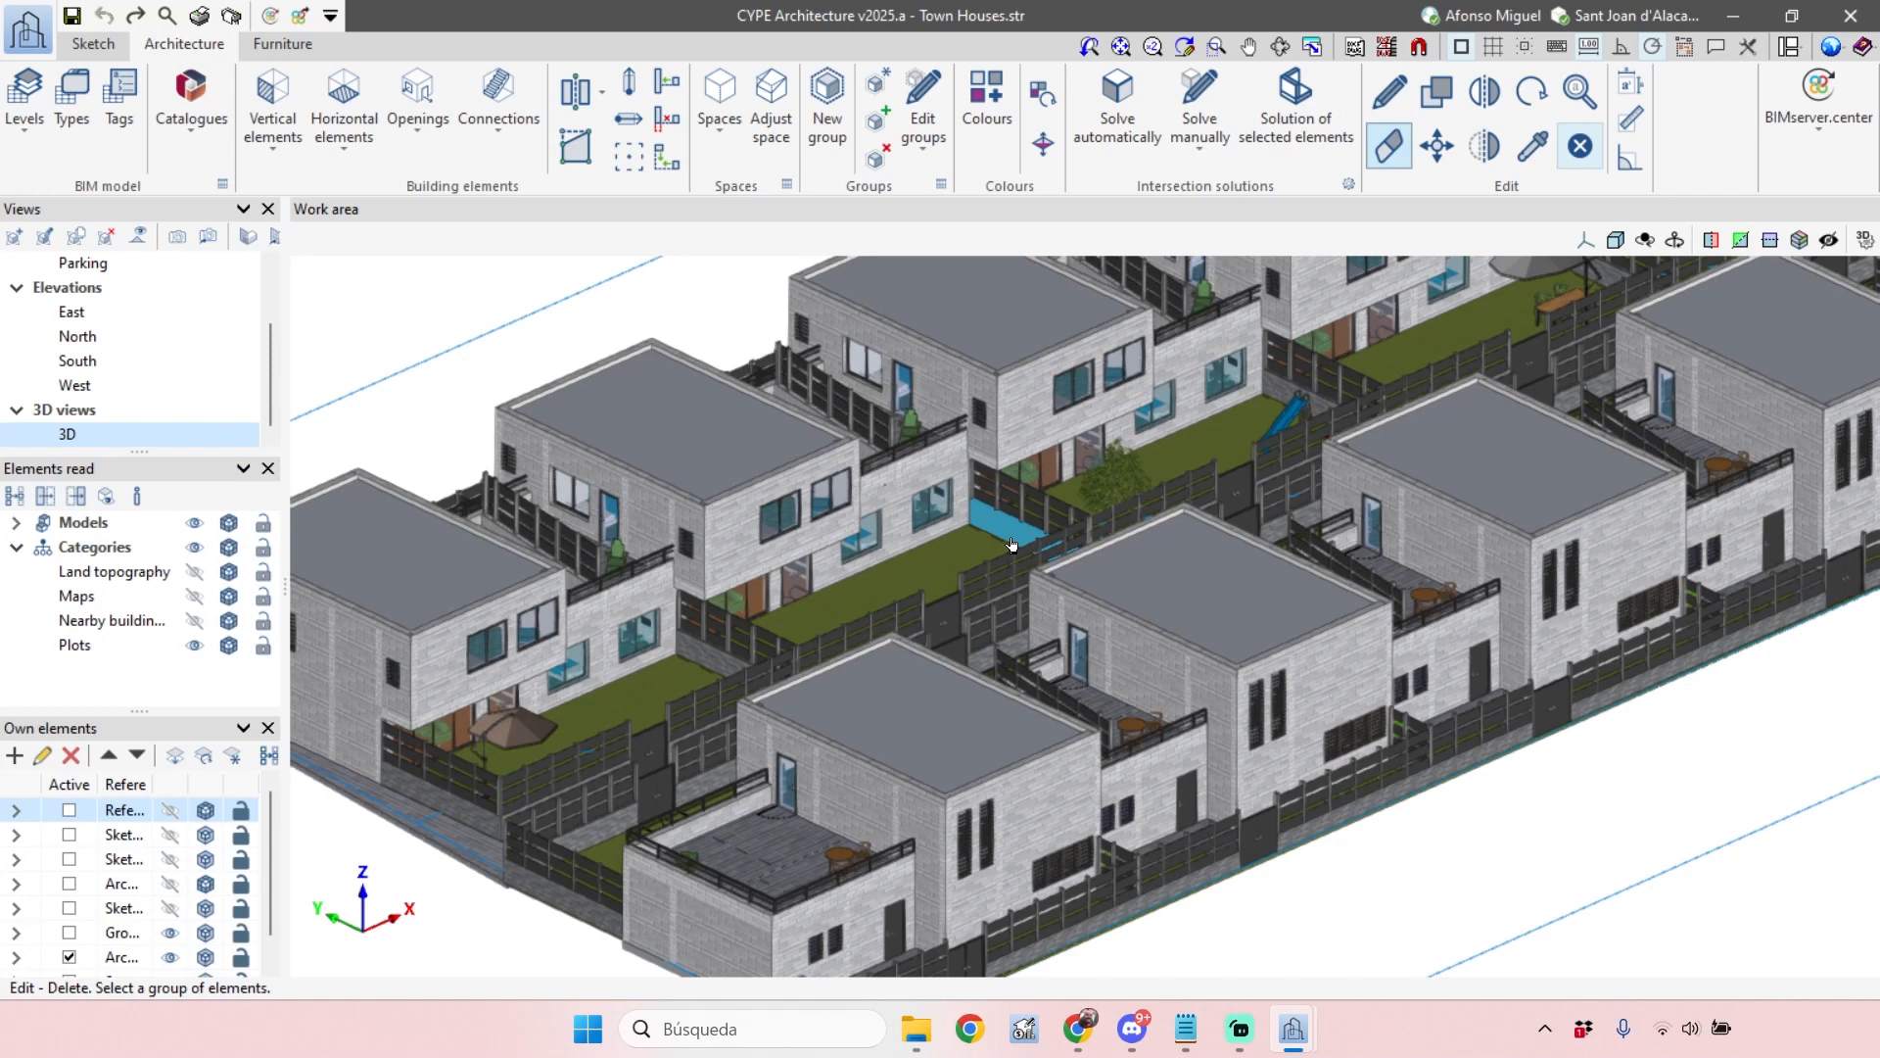
Review the project's defined types for walls, floor slabs, beams and windows
click(71, 128)
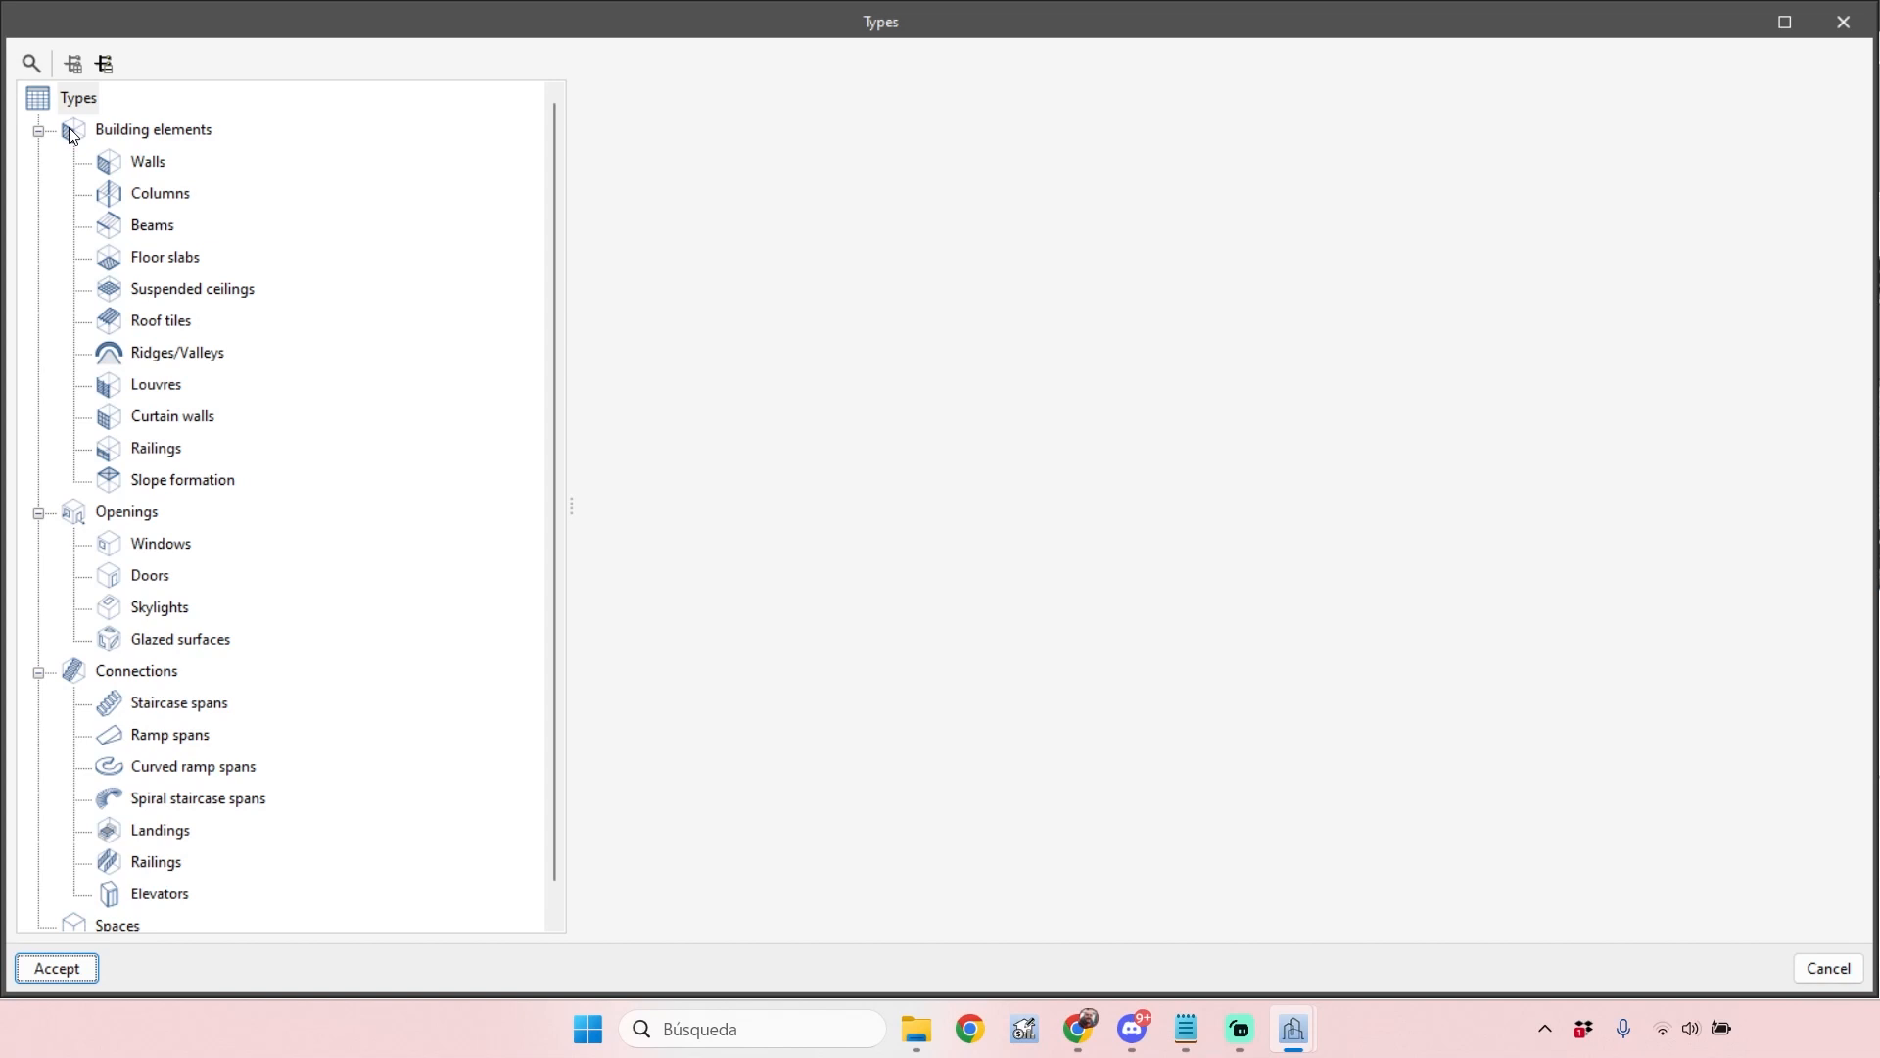
click(151, 167)
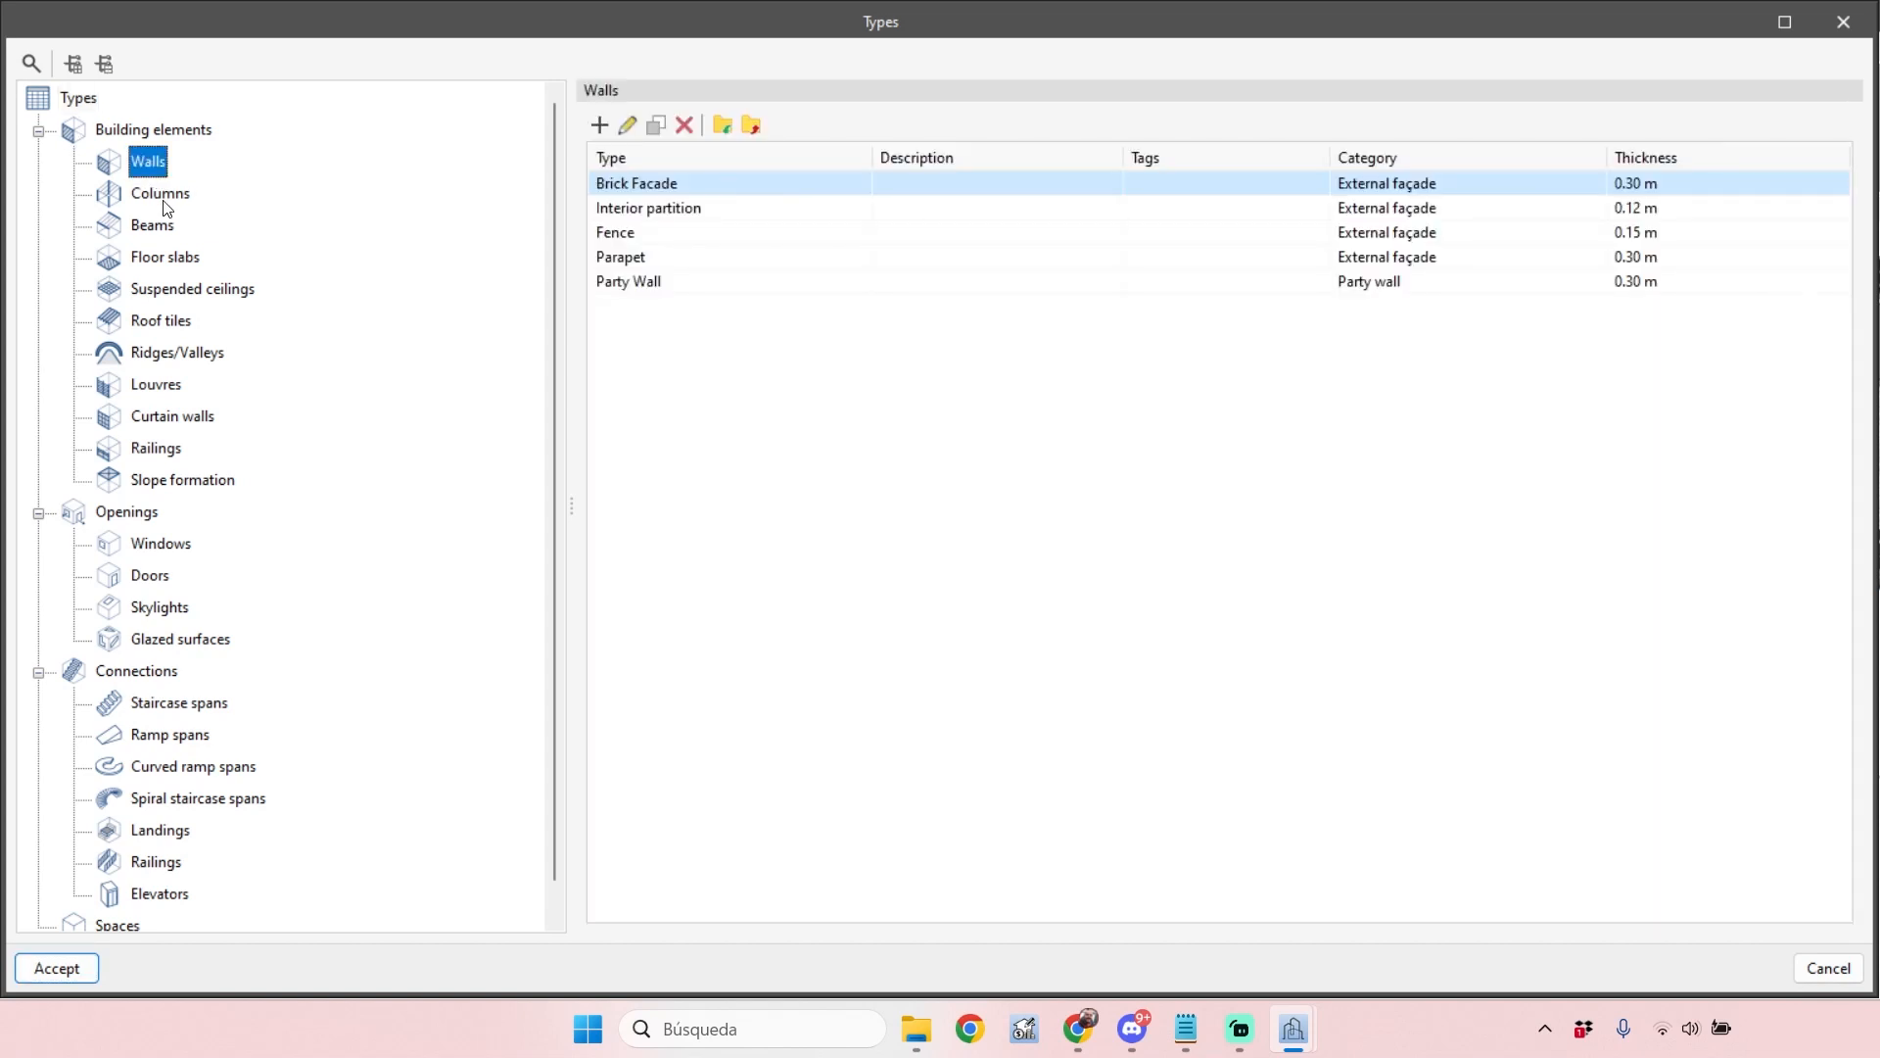
click(161, 261)
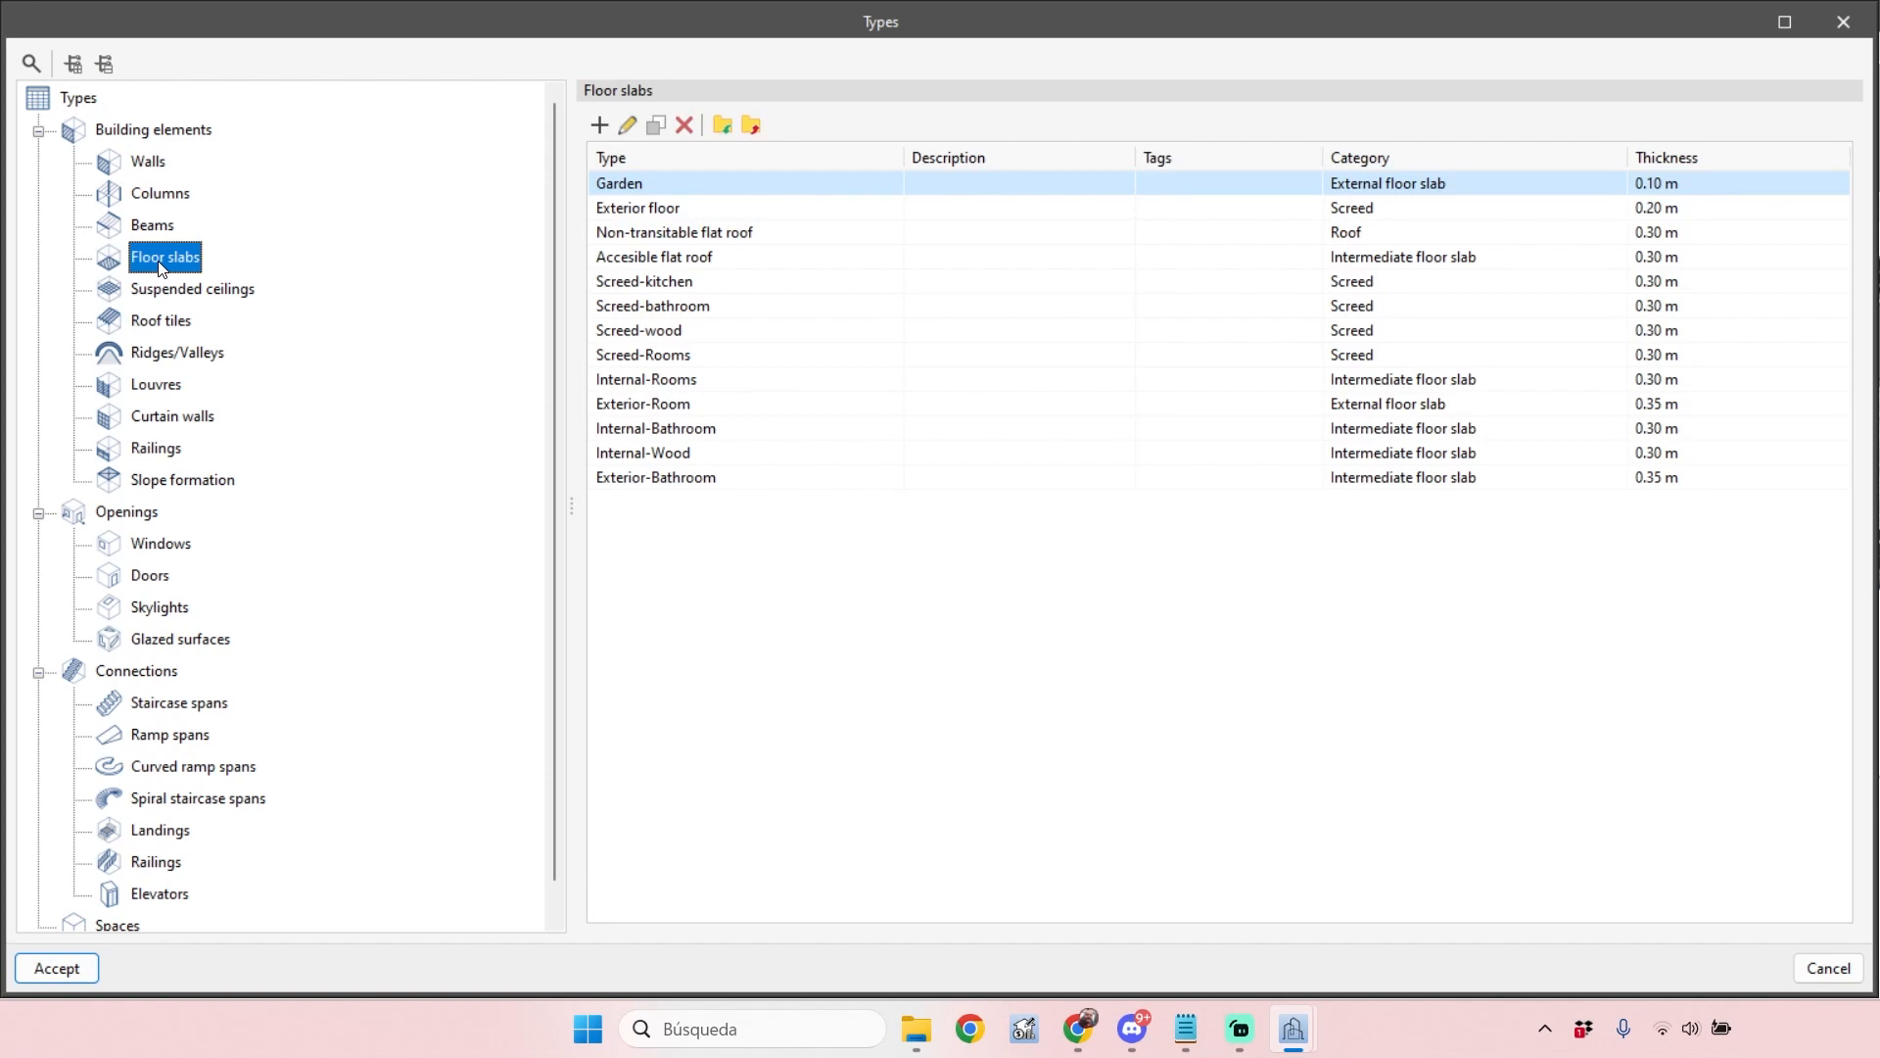
click(152, 164)
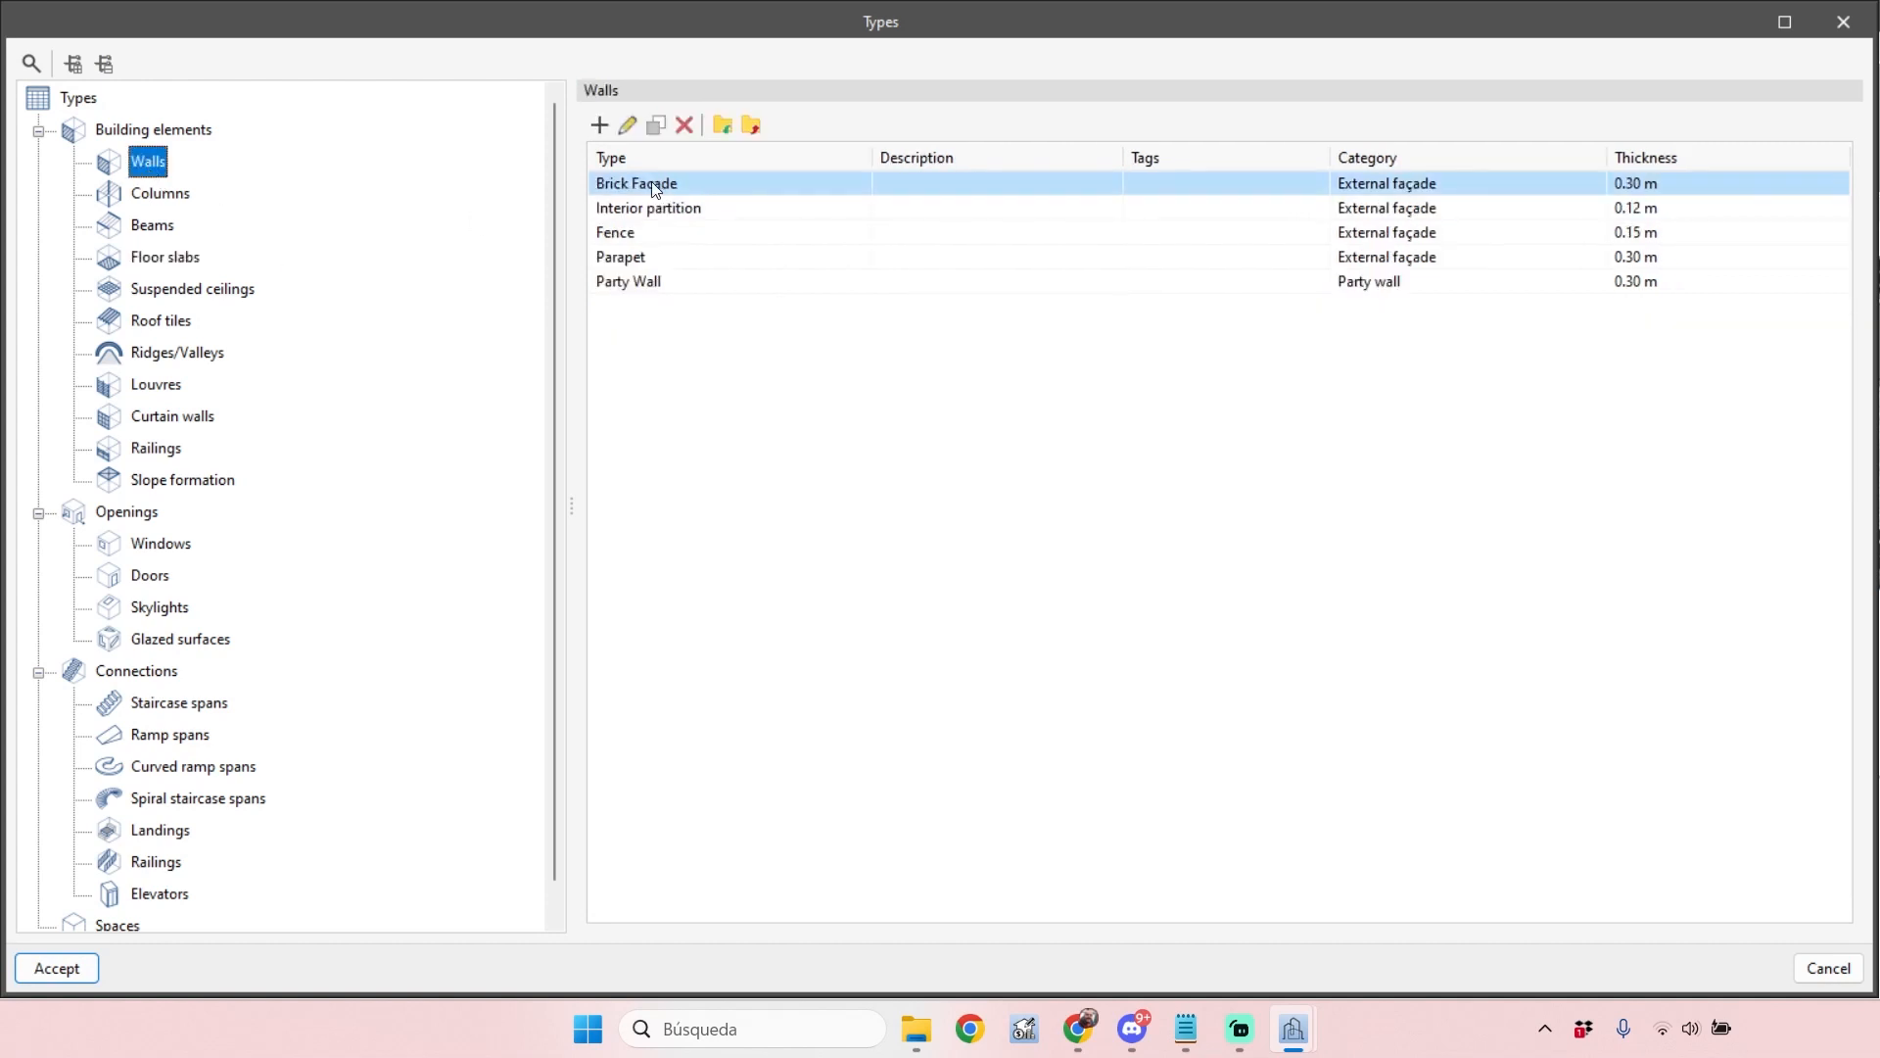
click(152, 227)
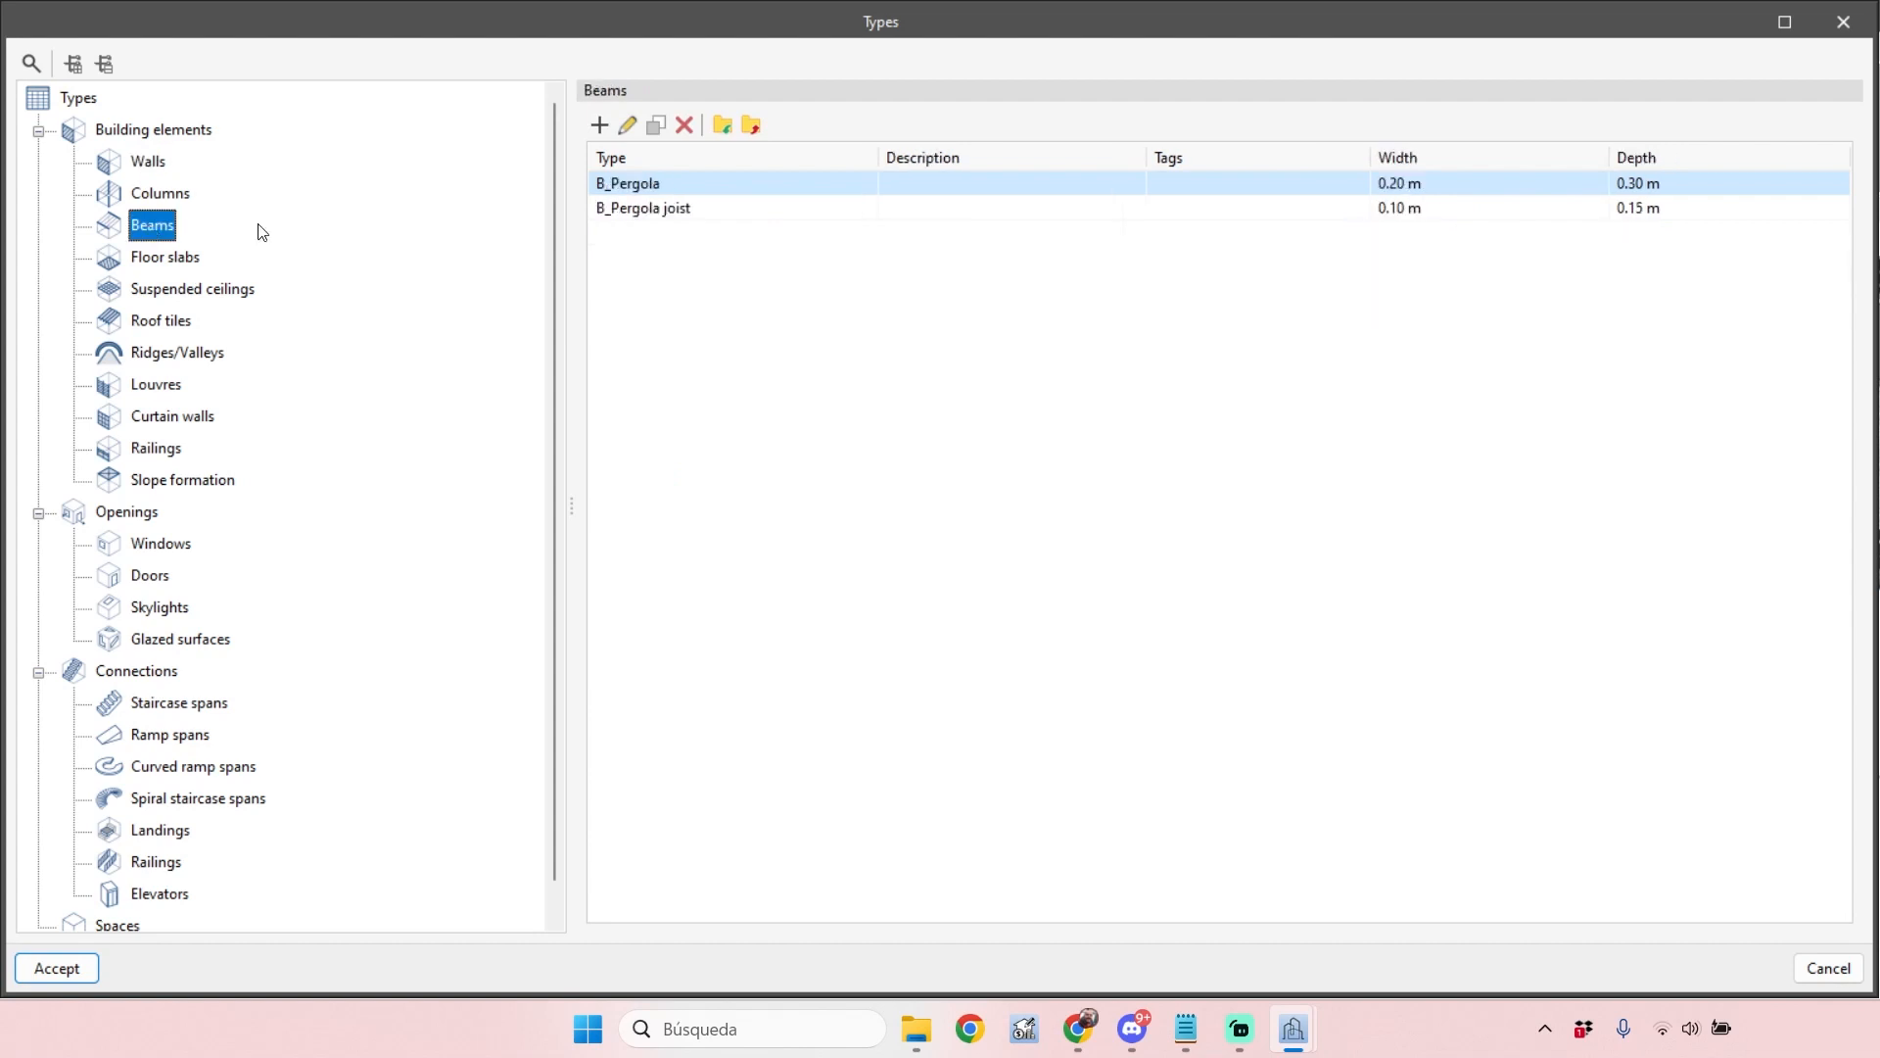
click(157, 545)
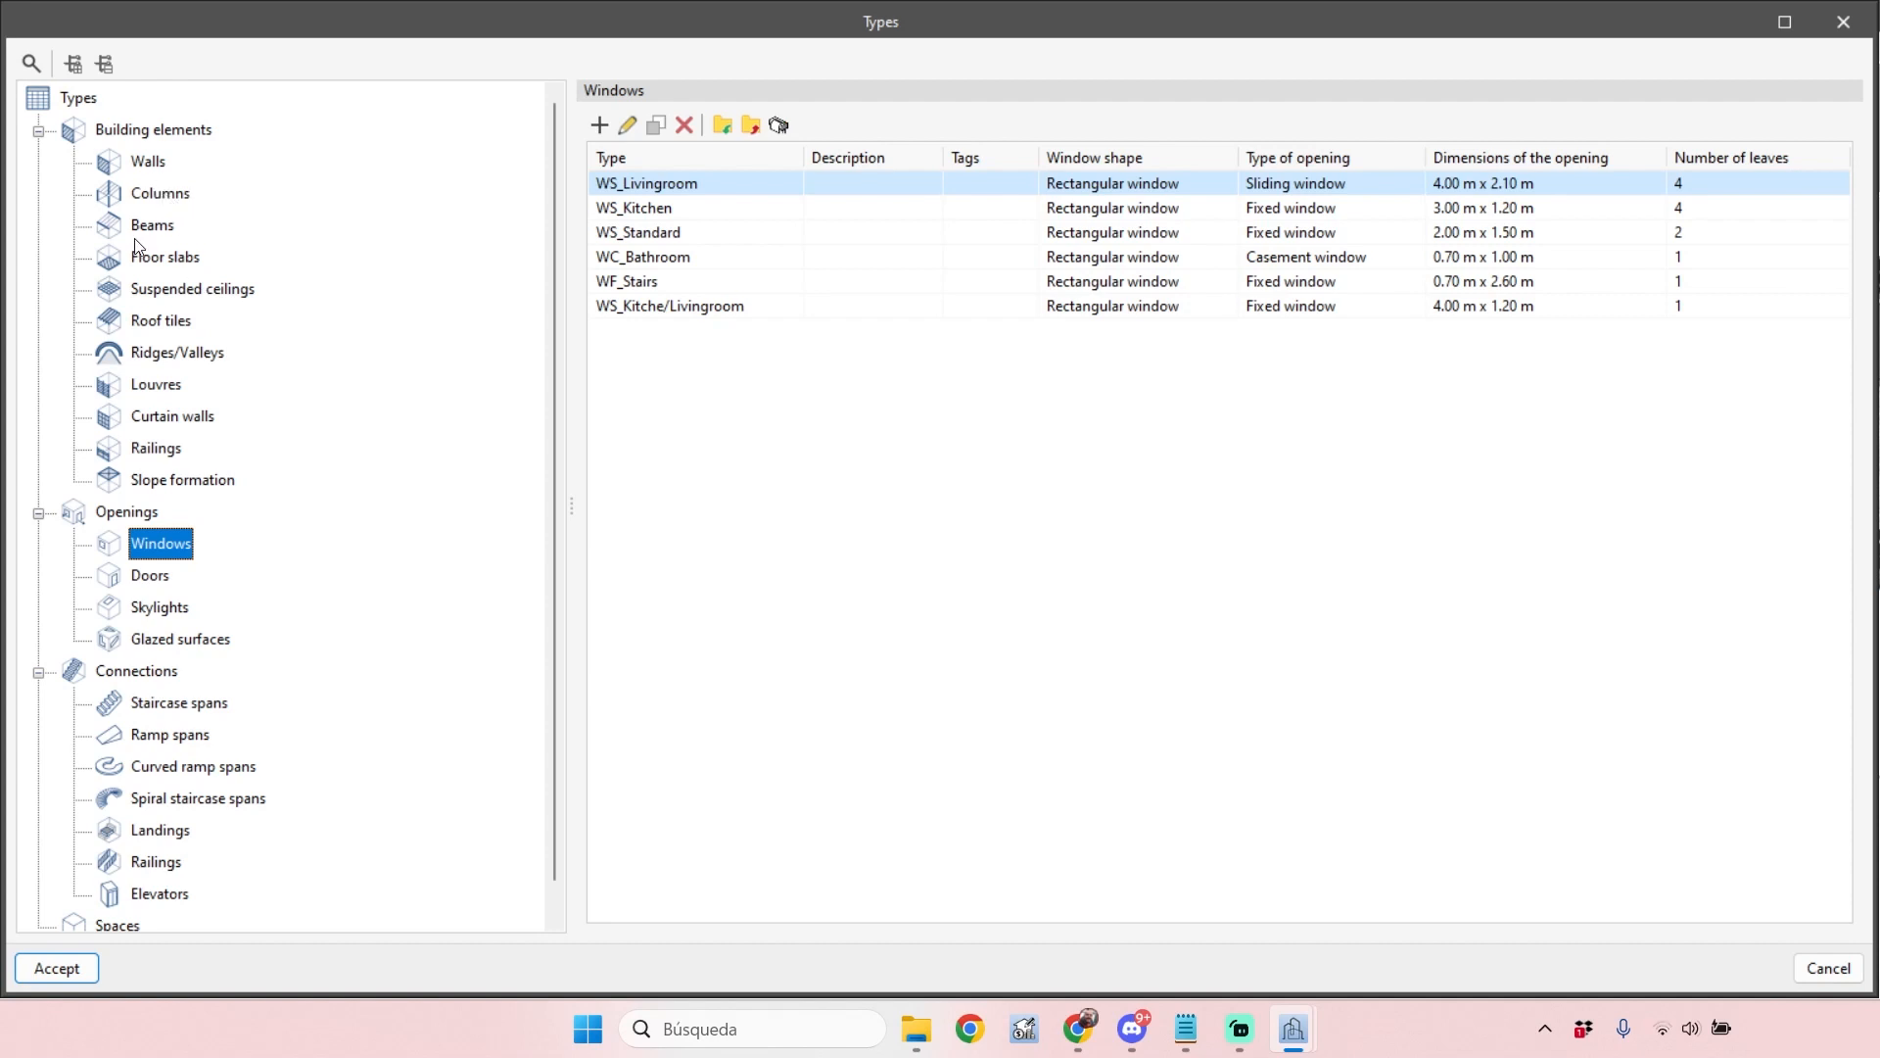
Rename the Party Wall type to "Party Wall - 30 cm"
click(152, 160)
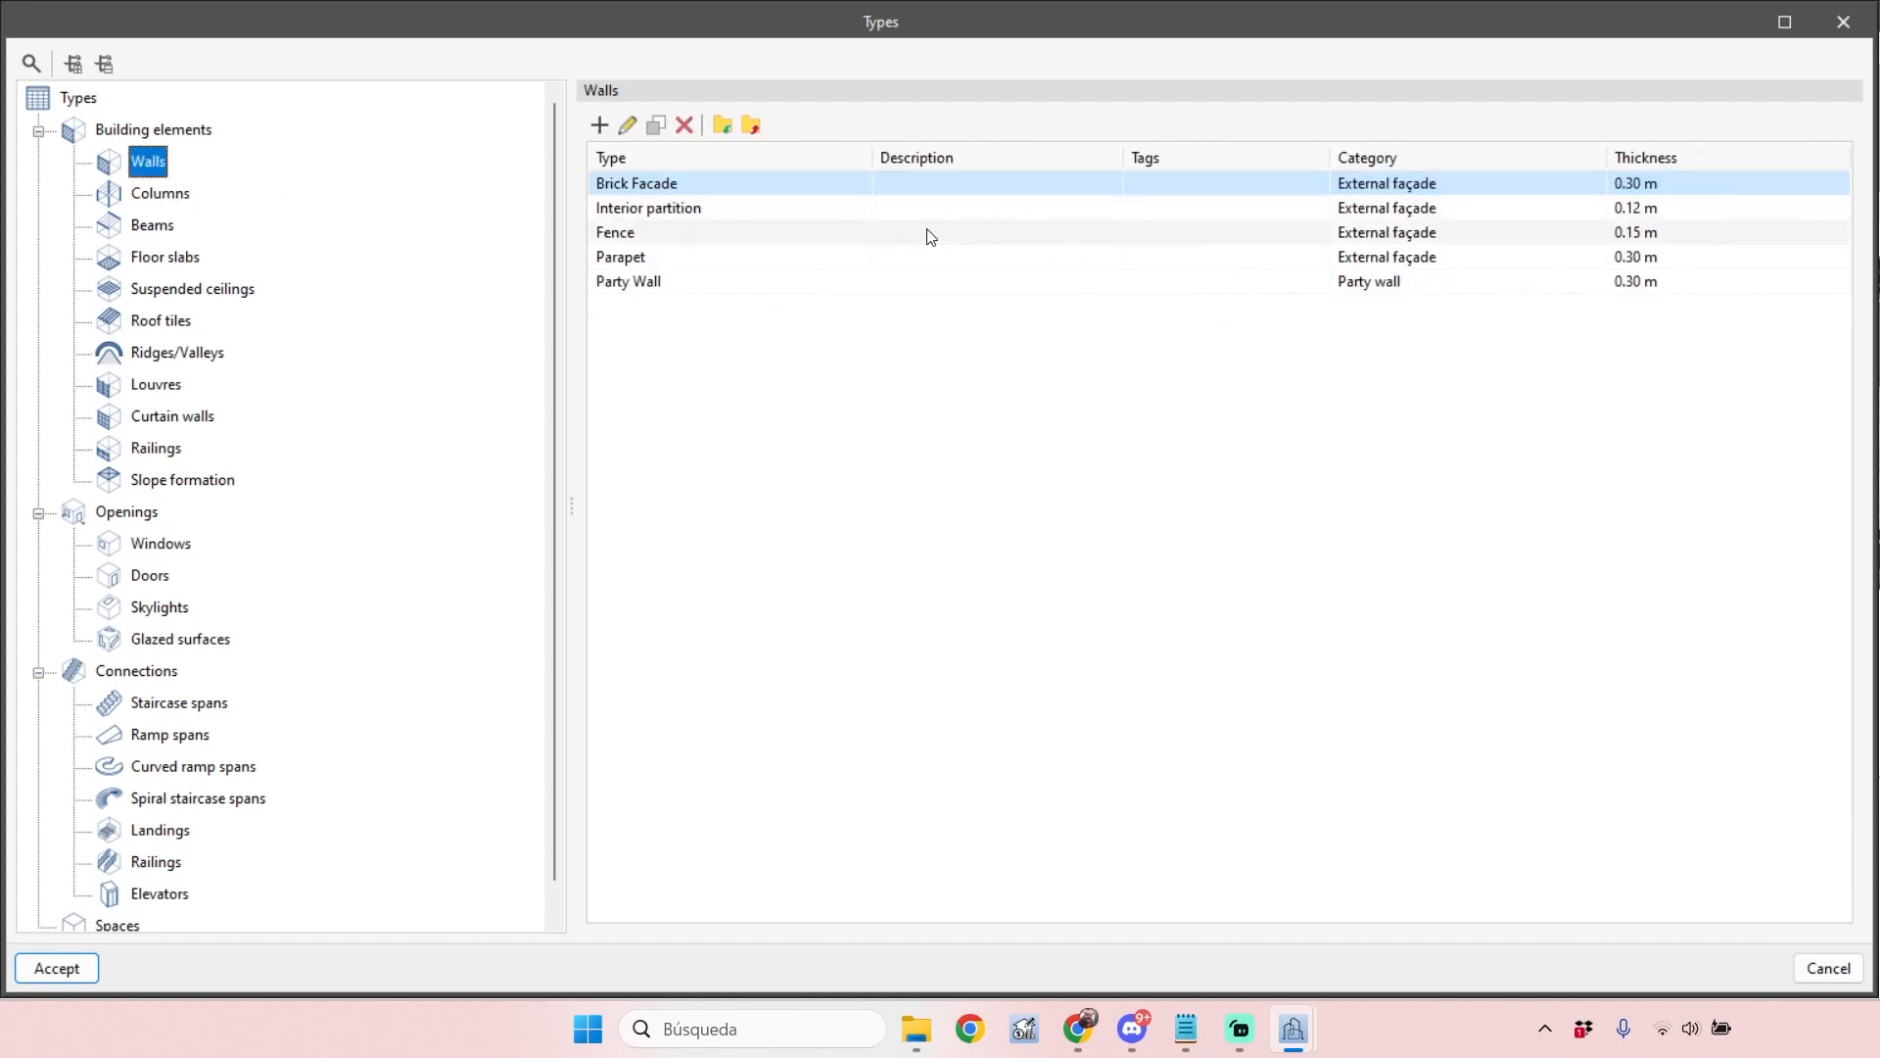
click(726, 281)
click(628, 124)
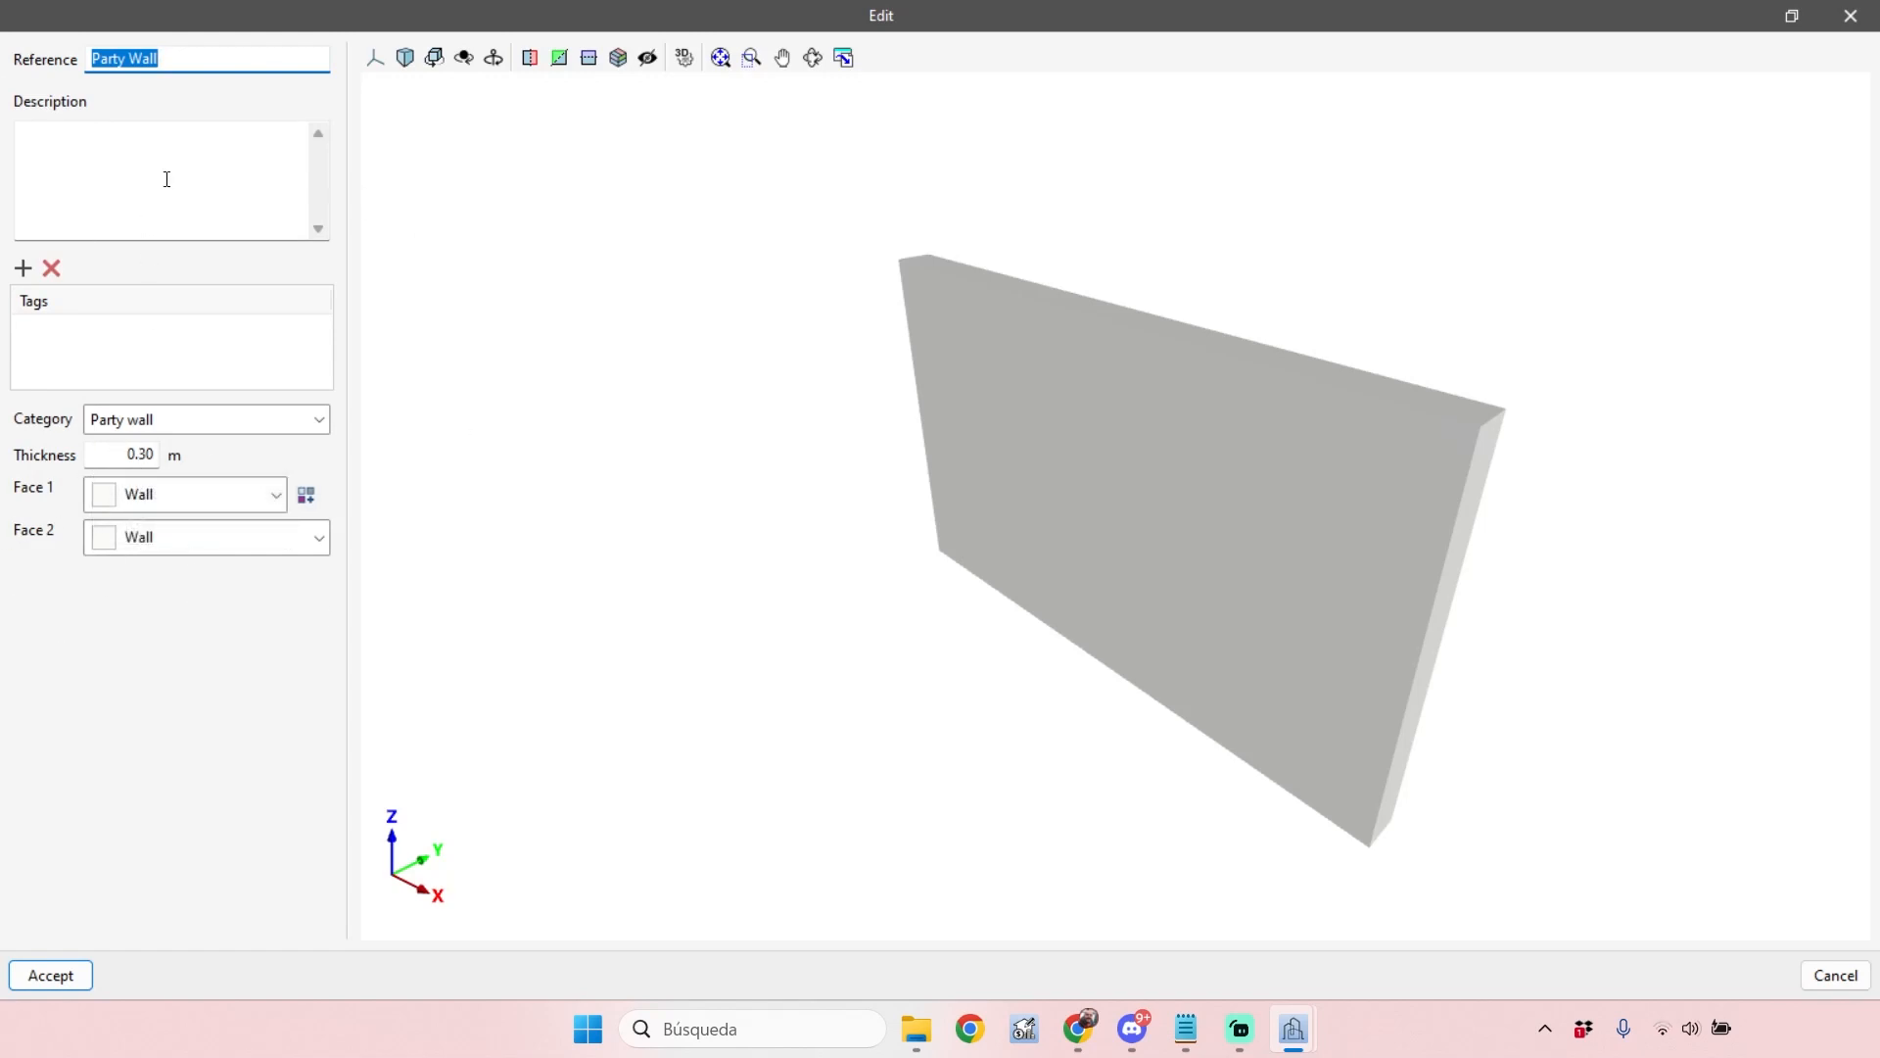
click(200, 62)
text(- 30 cm)
drag(217, 65, 88, 59)
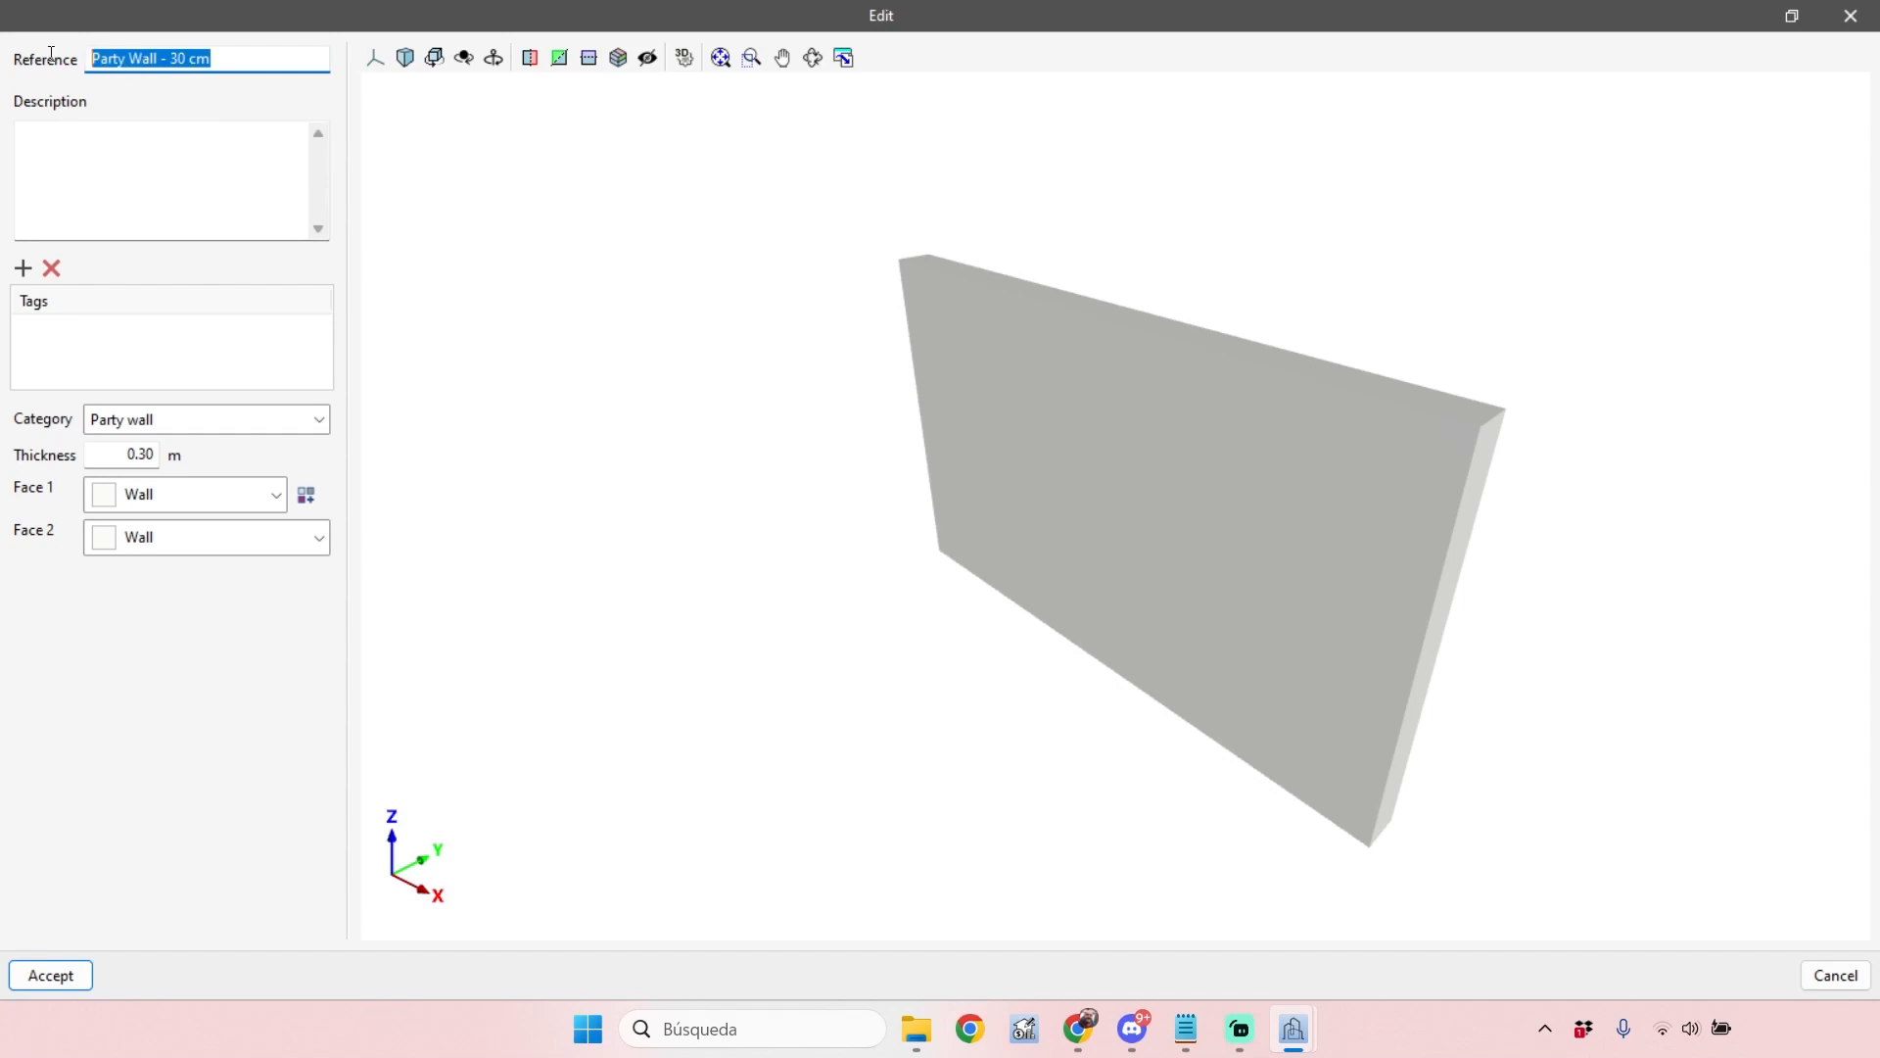
click(64, 977)
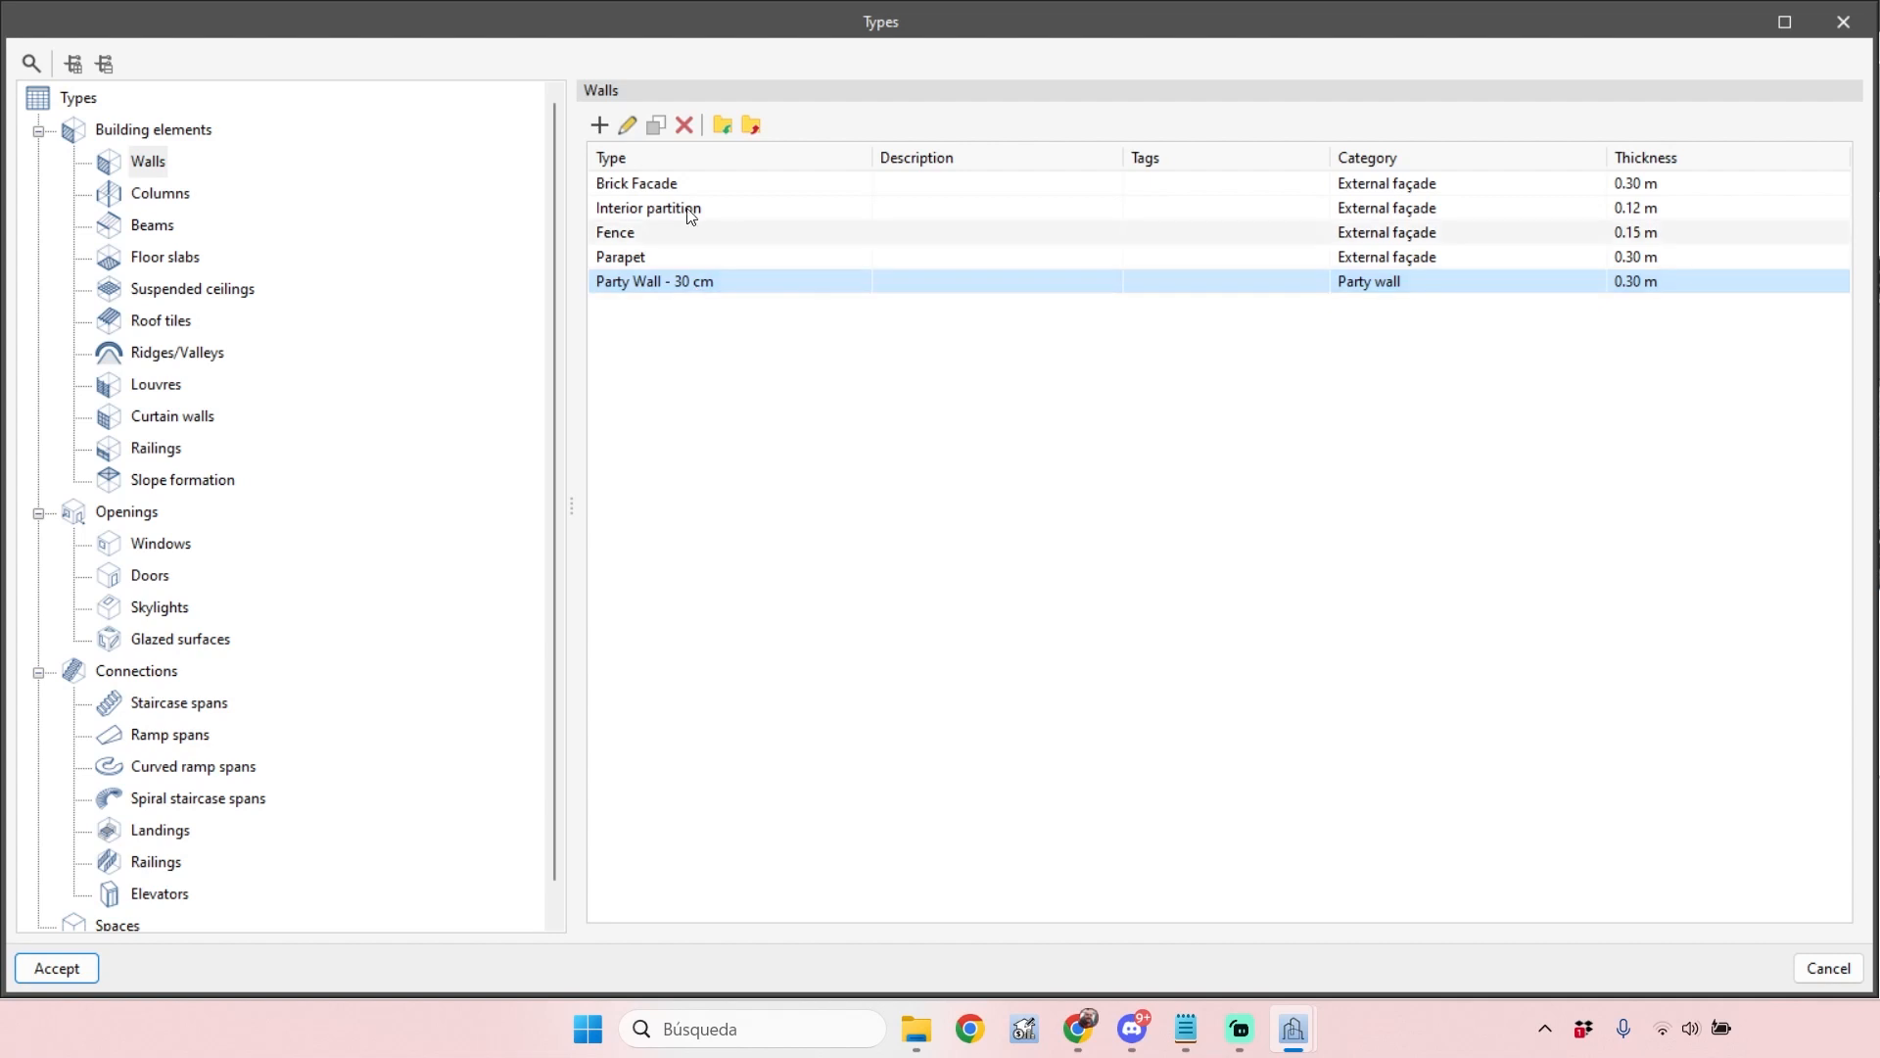
Duplicate the 30 cm party wall type as "Party Wall - 20 cm" with a thickness of 0.20 m
click(656, 124)
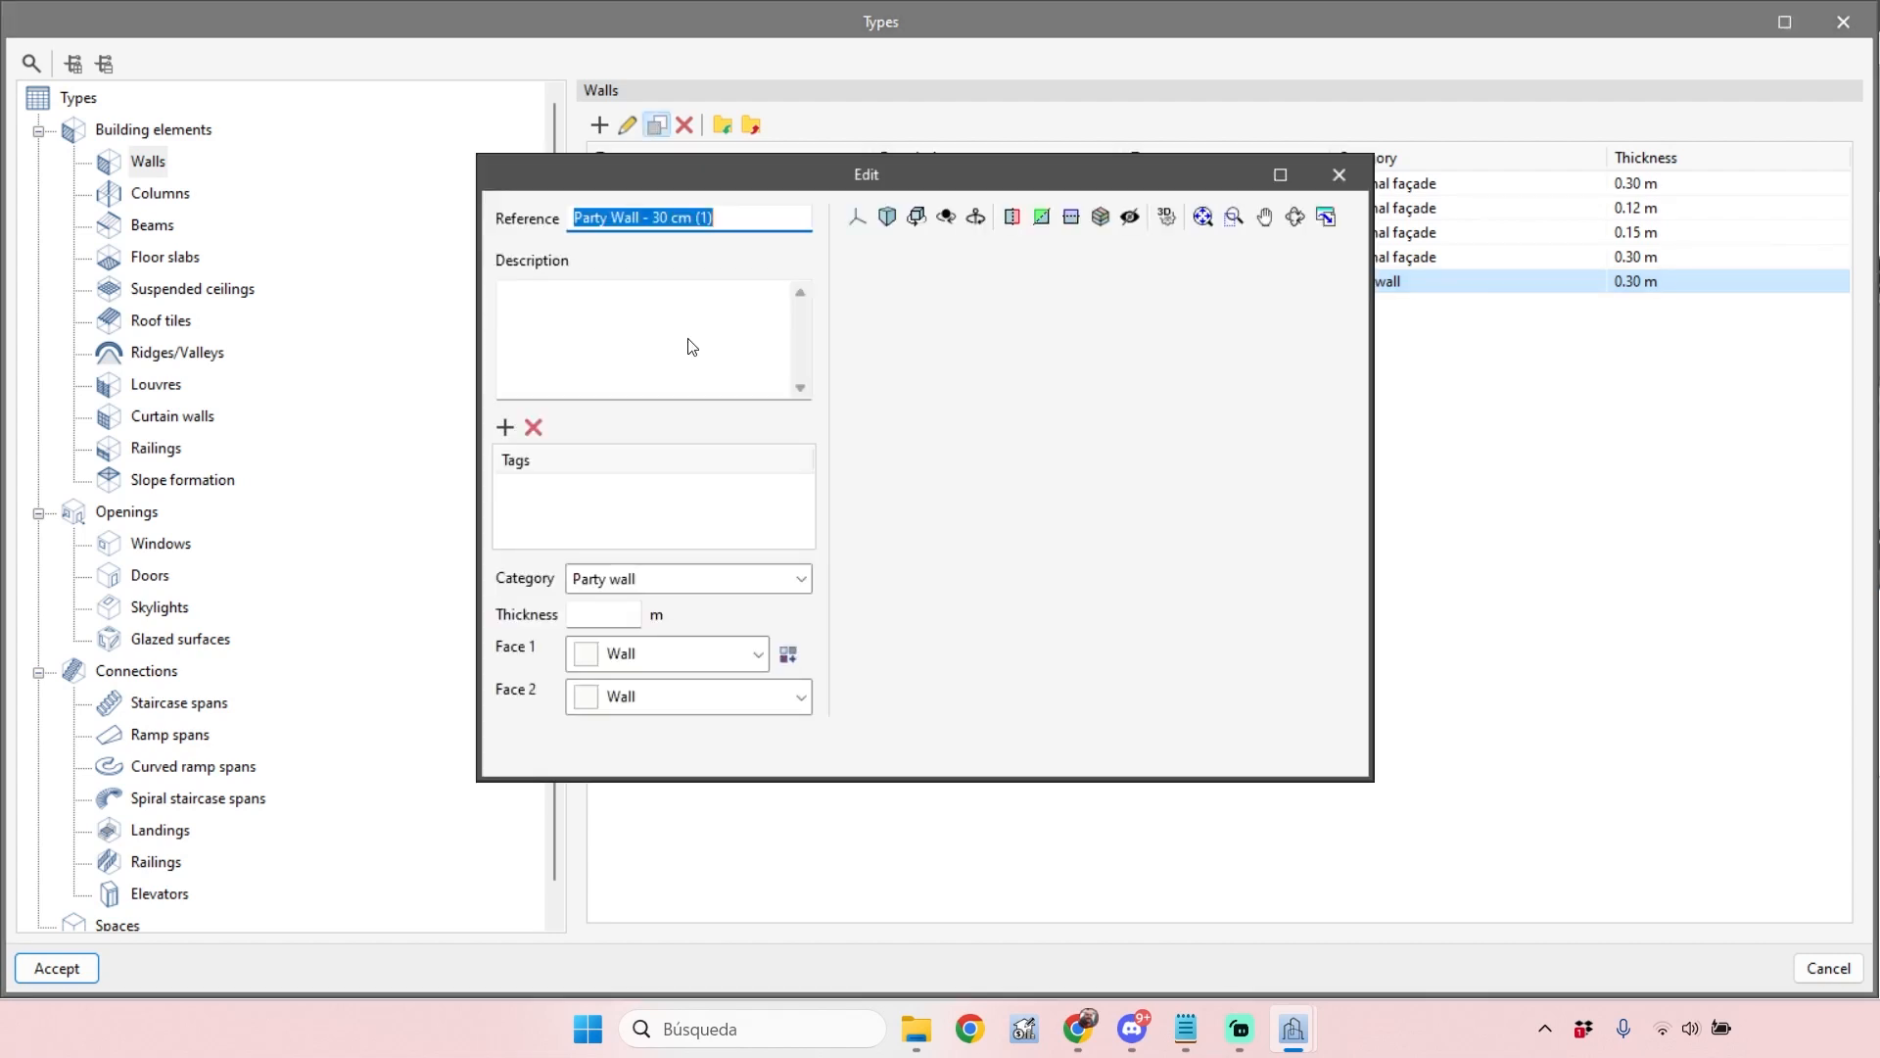
click(656, 217)
drag(657, 216, 714, 217)
text(20 cm)
click(612, 604)
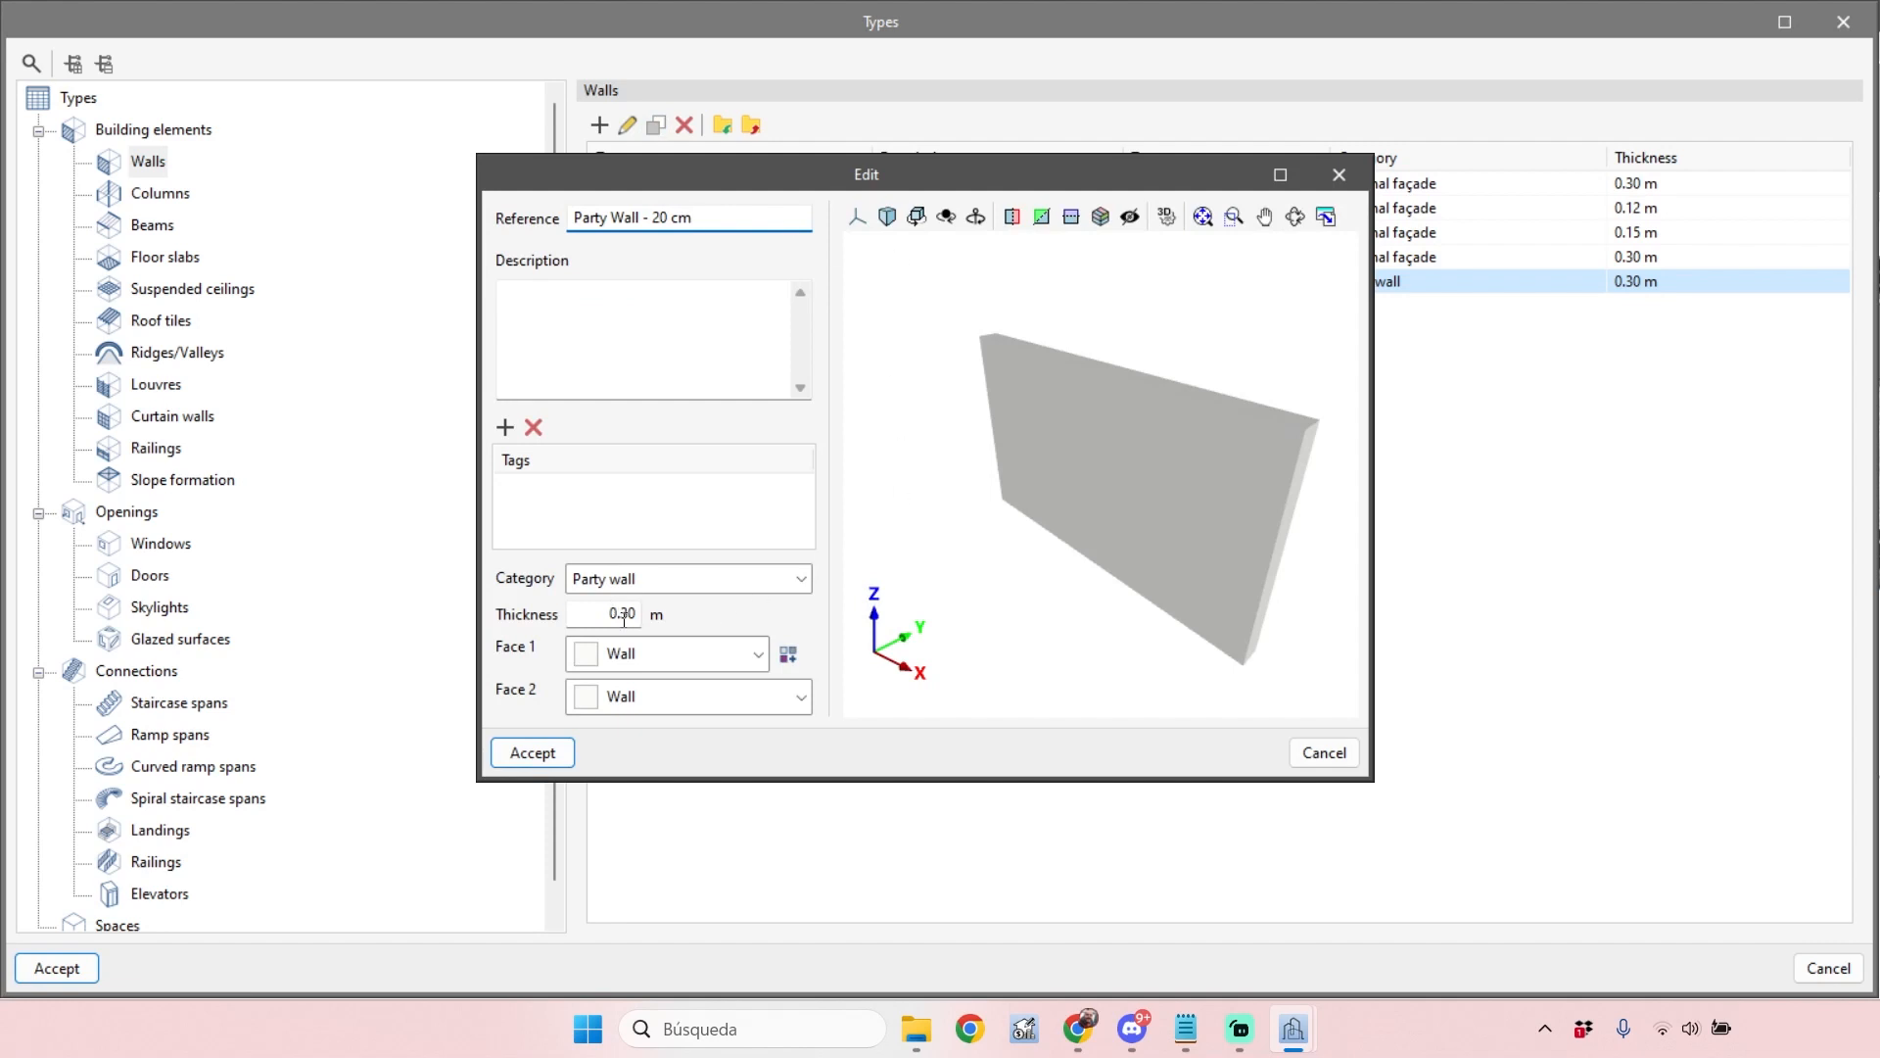
text(0.20)
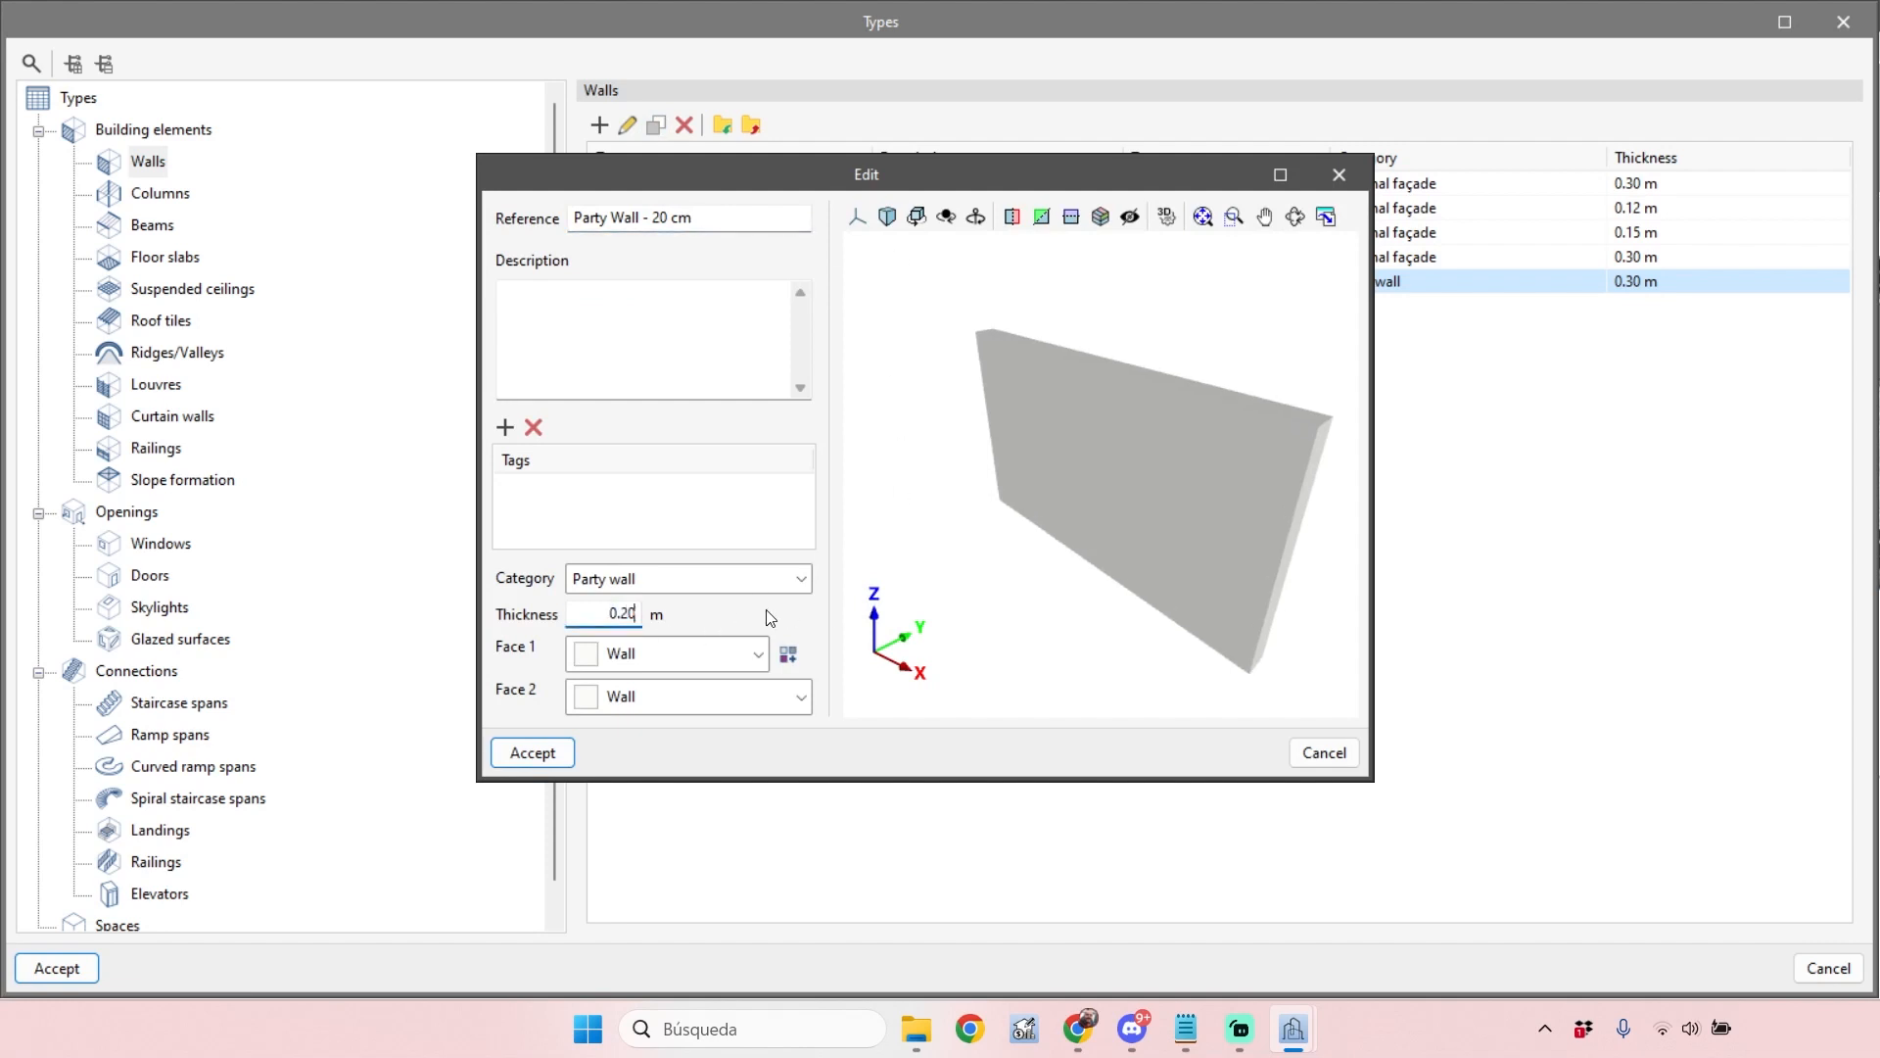
click(556, 756)
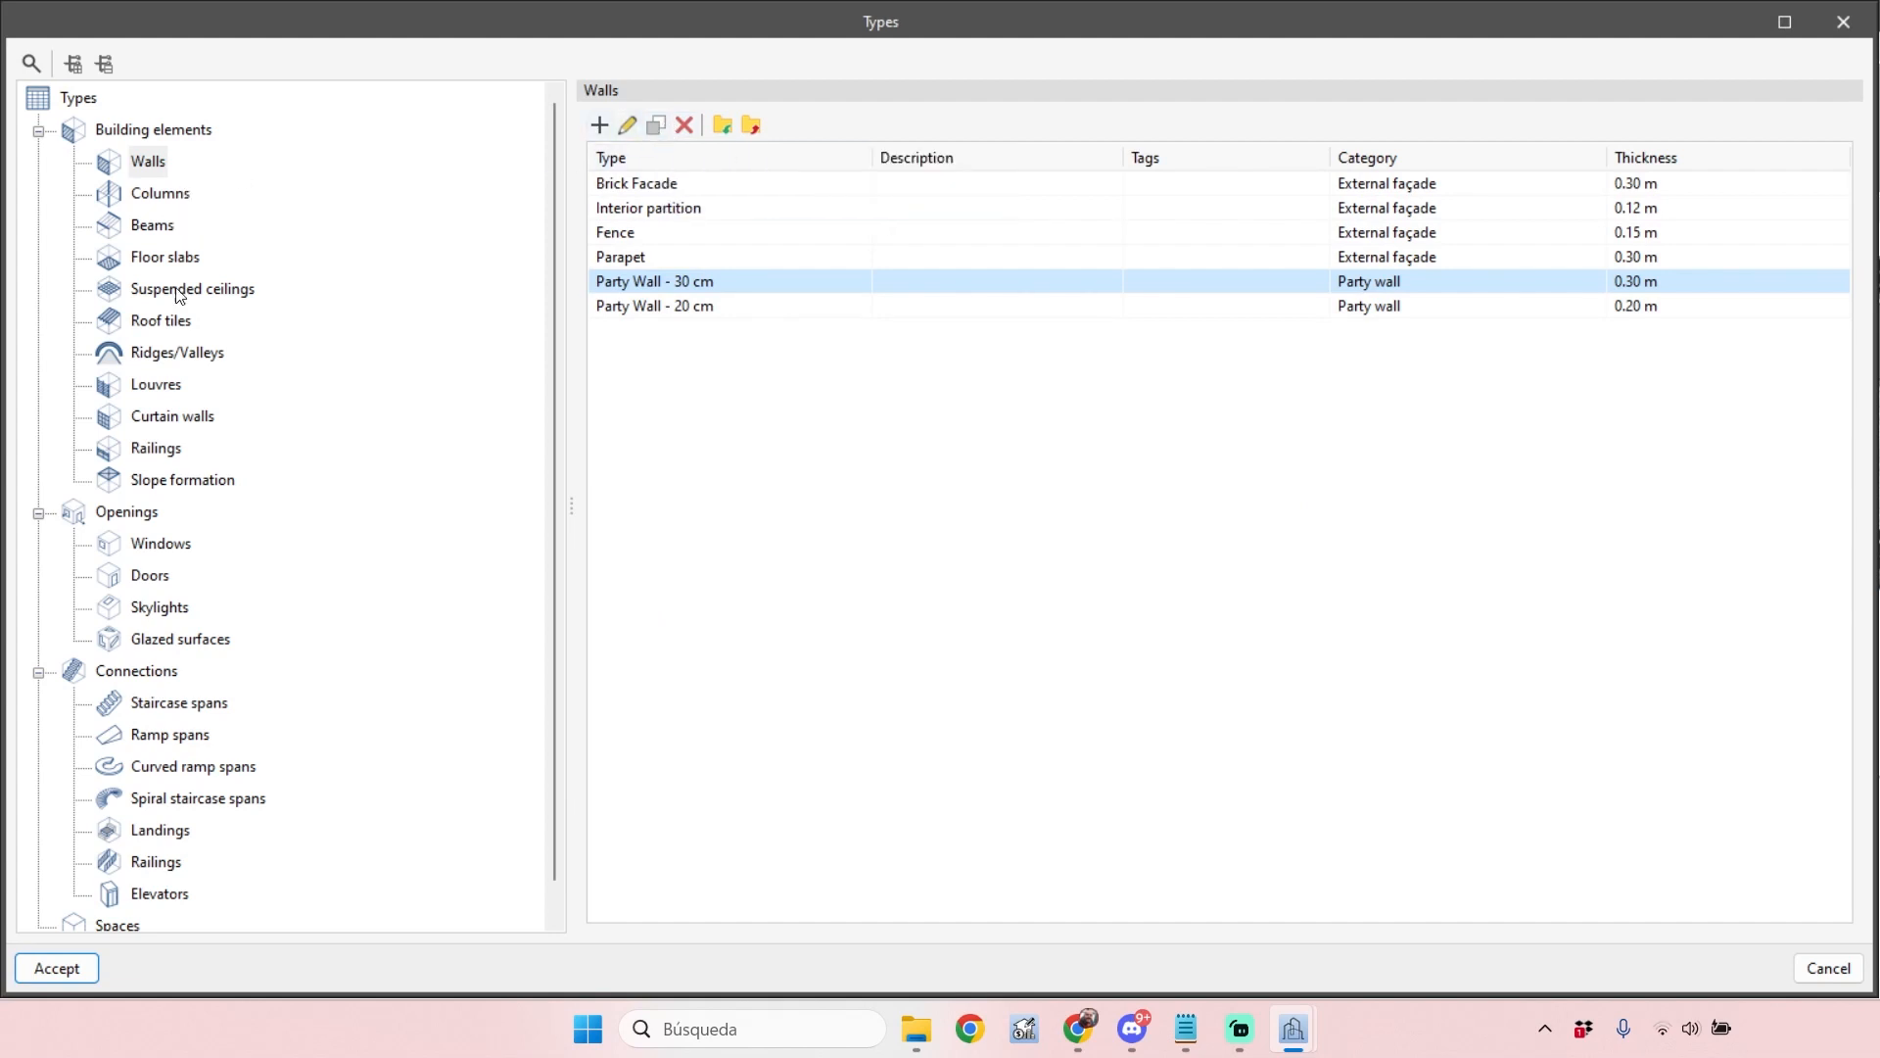
Review the window, ramp span, roof tile and landing types, and leave the types library without accepting
click(172, 545)
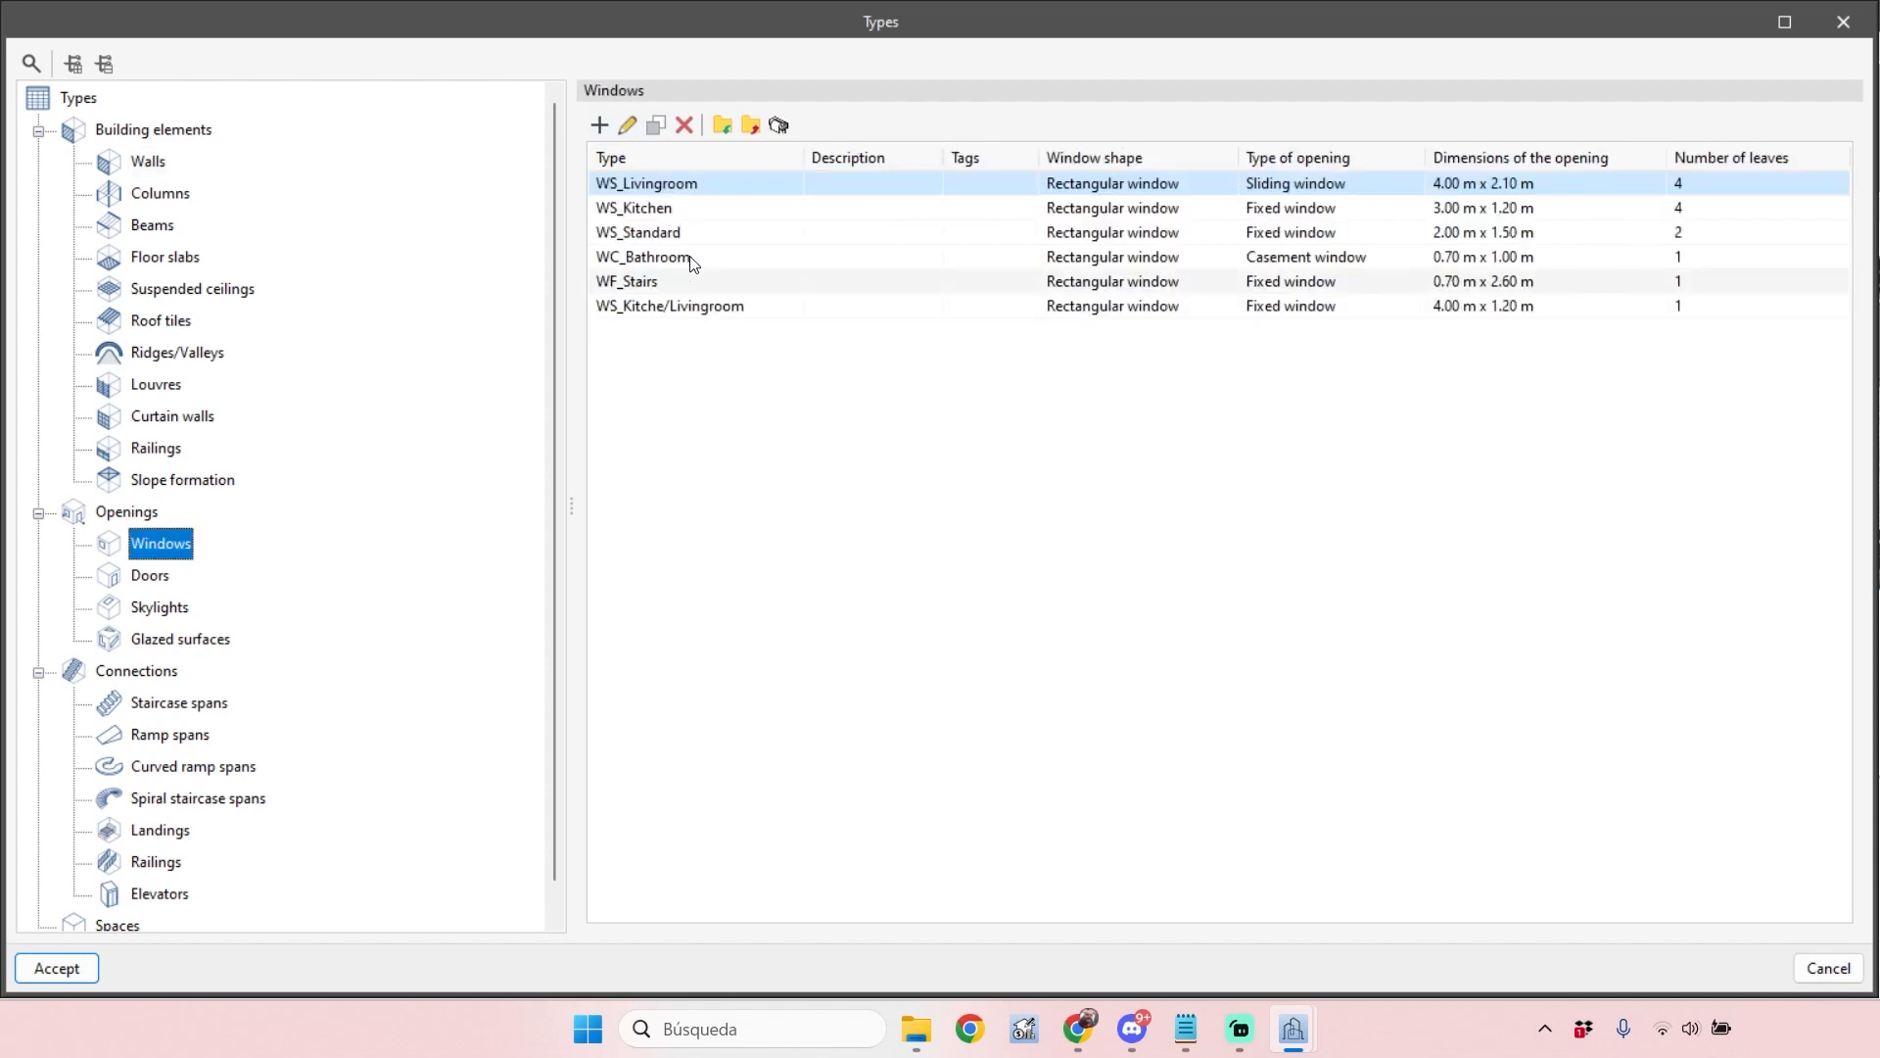
click(184, 739)
click(159, 326)
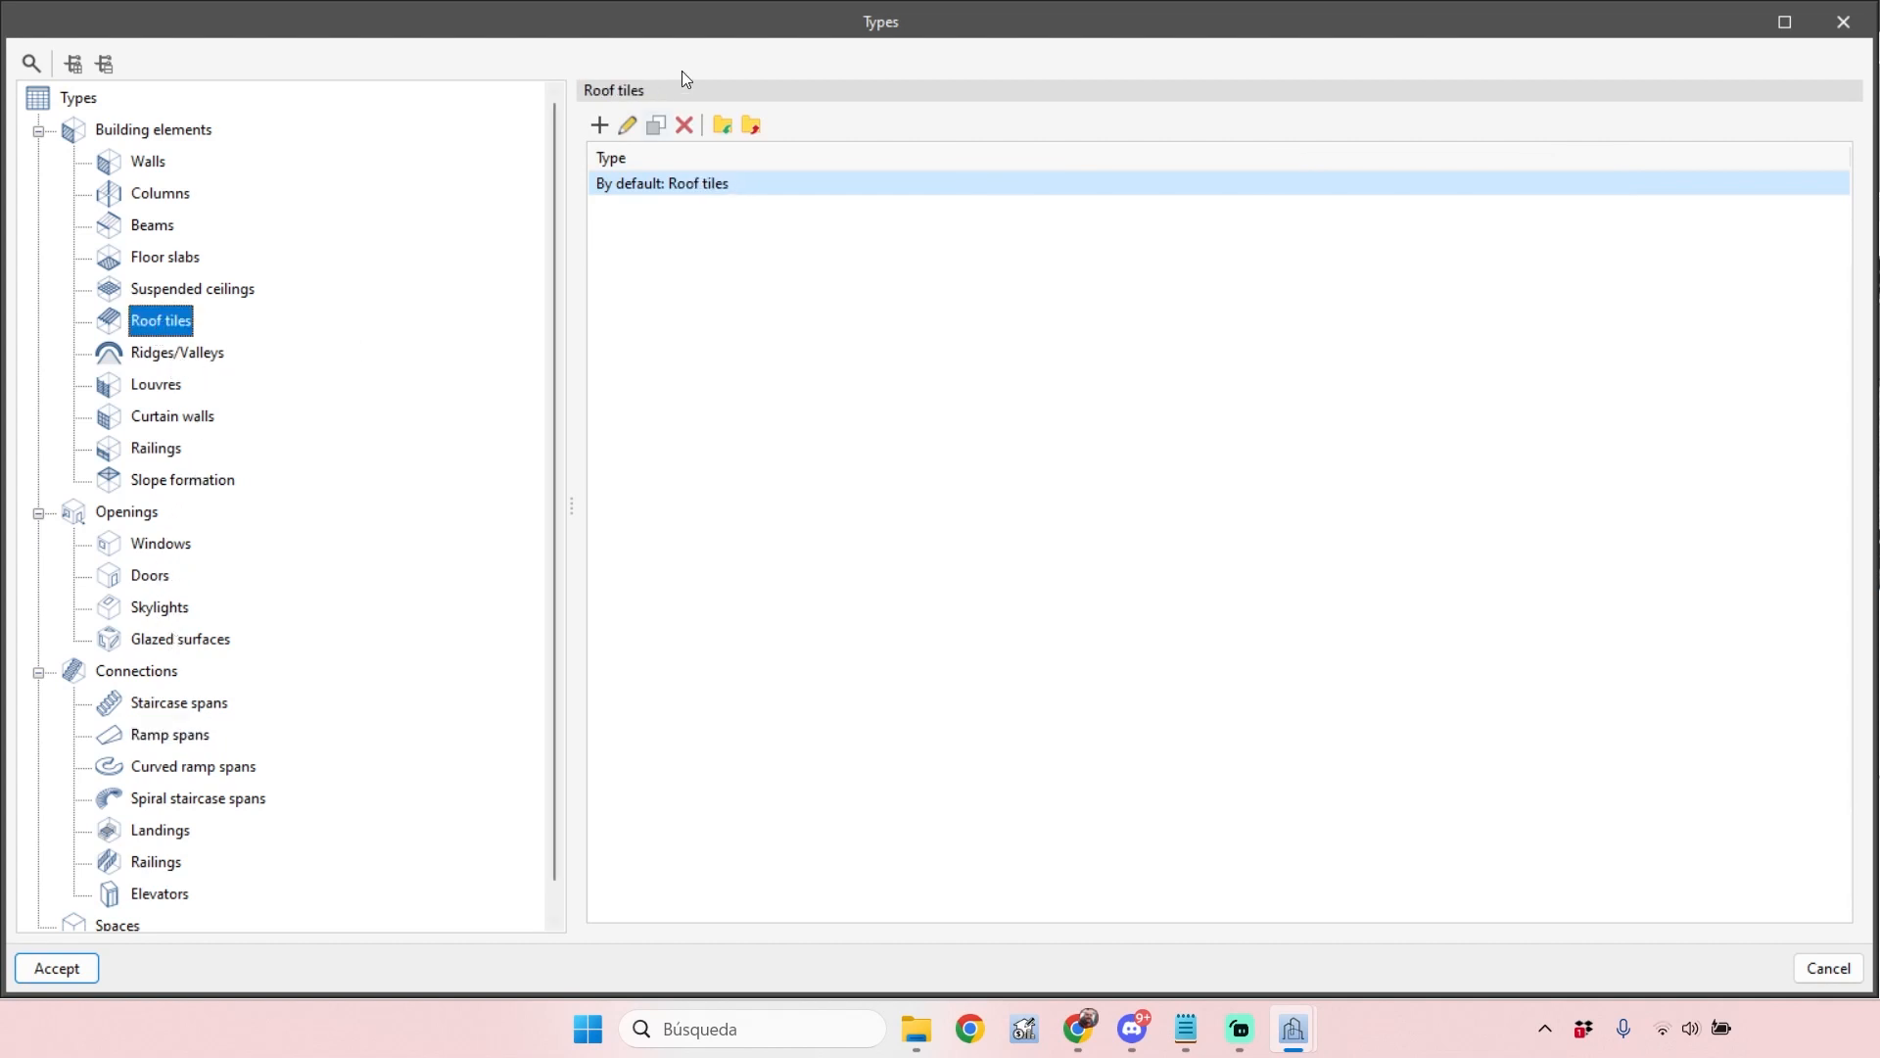
click(172, 836)
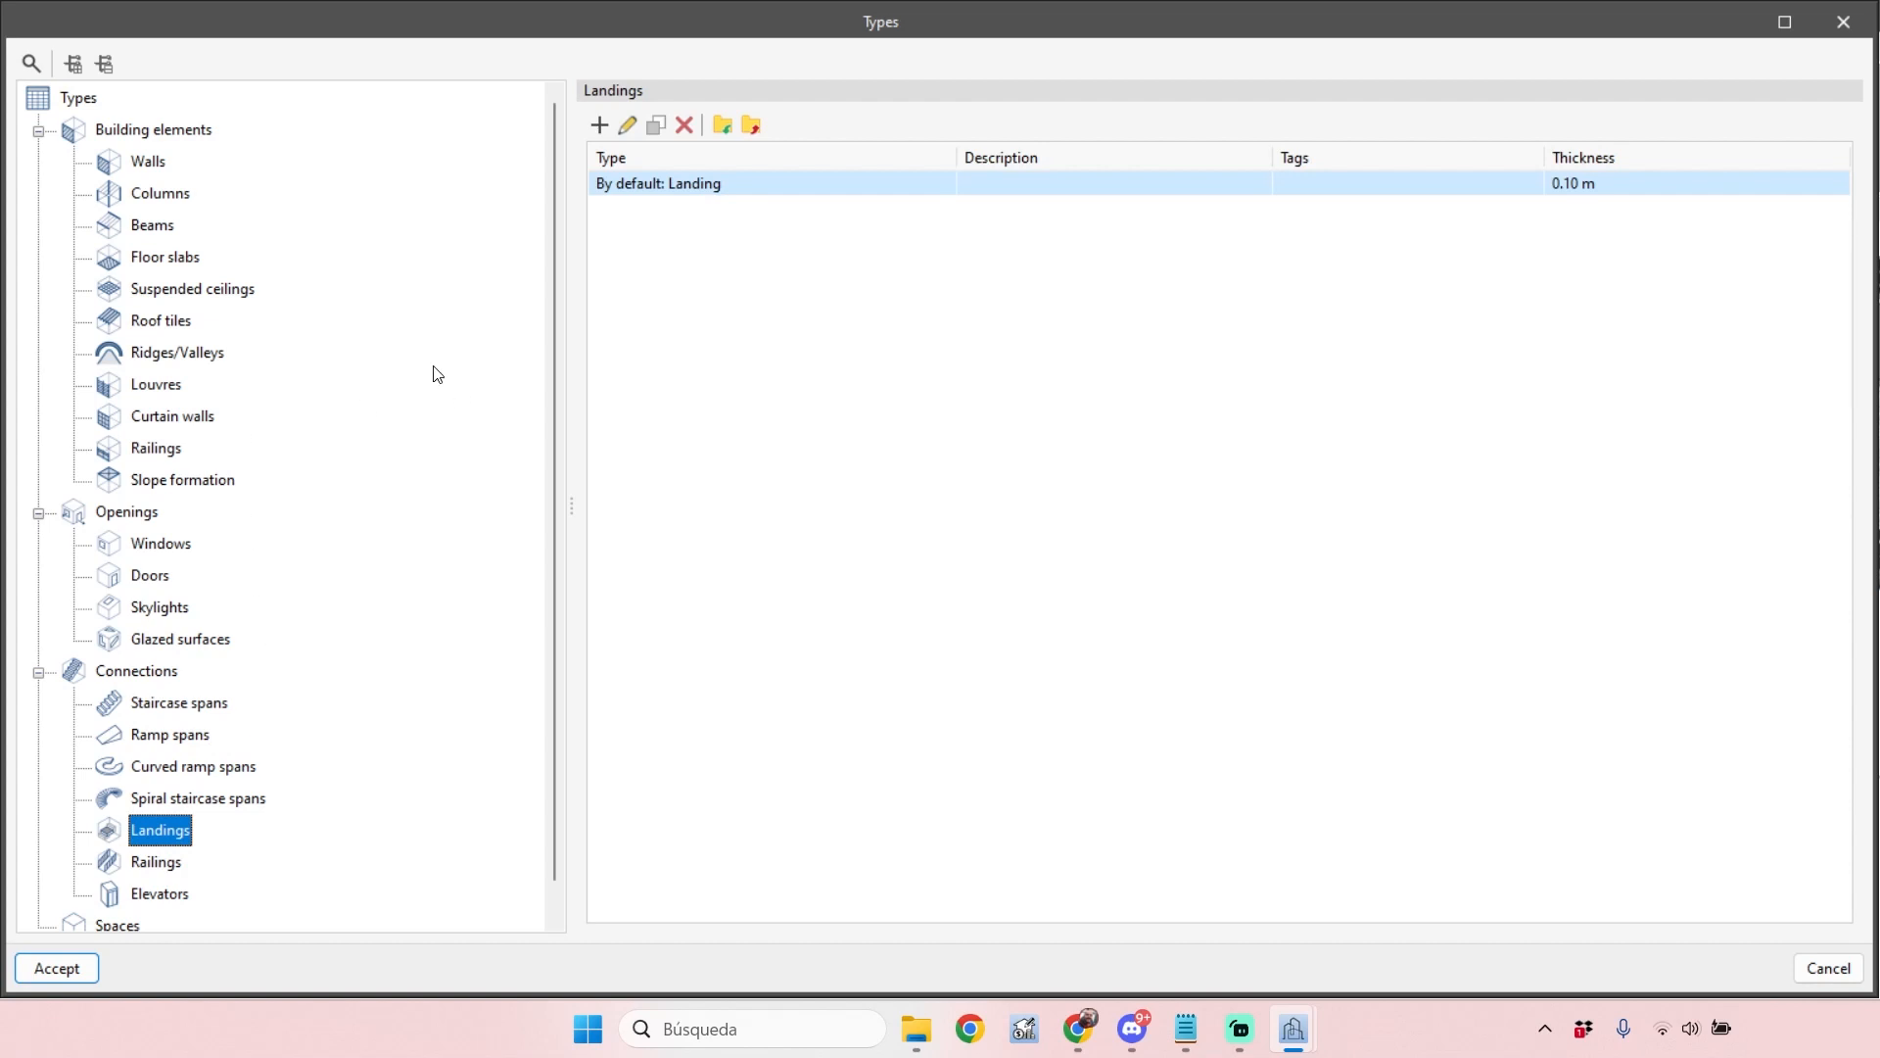
click(1846, 21)
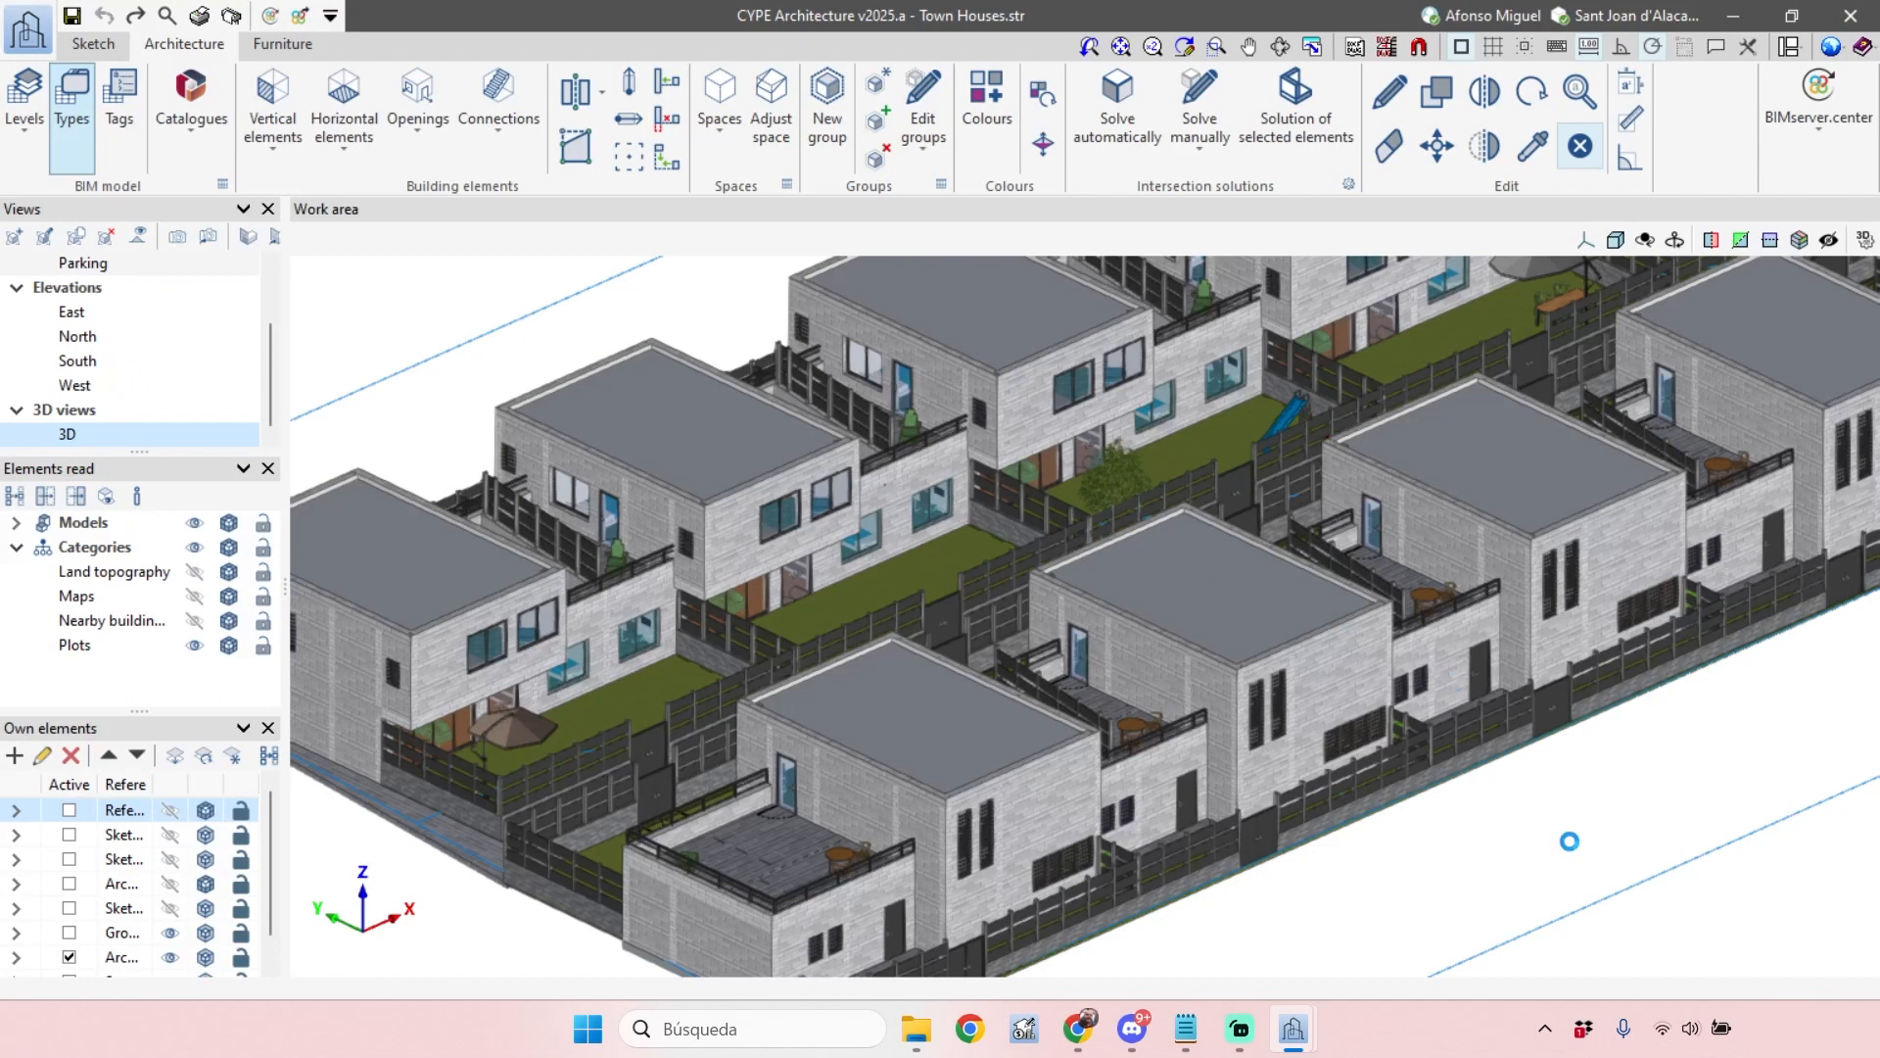
Start a new window for the town house's street façade using the WS_Standard type, a 2.00 m x 1.50 m fixed window
scroll(1574, 851, up, 5)
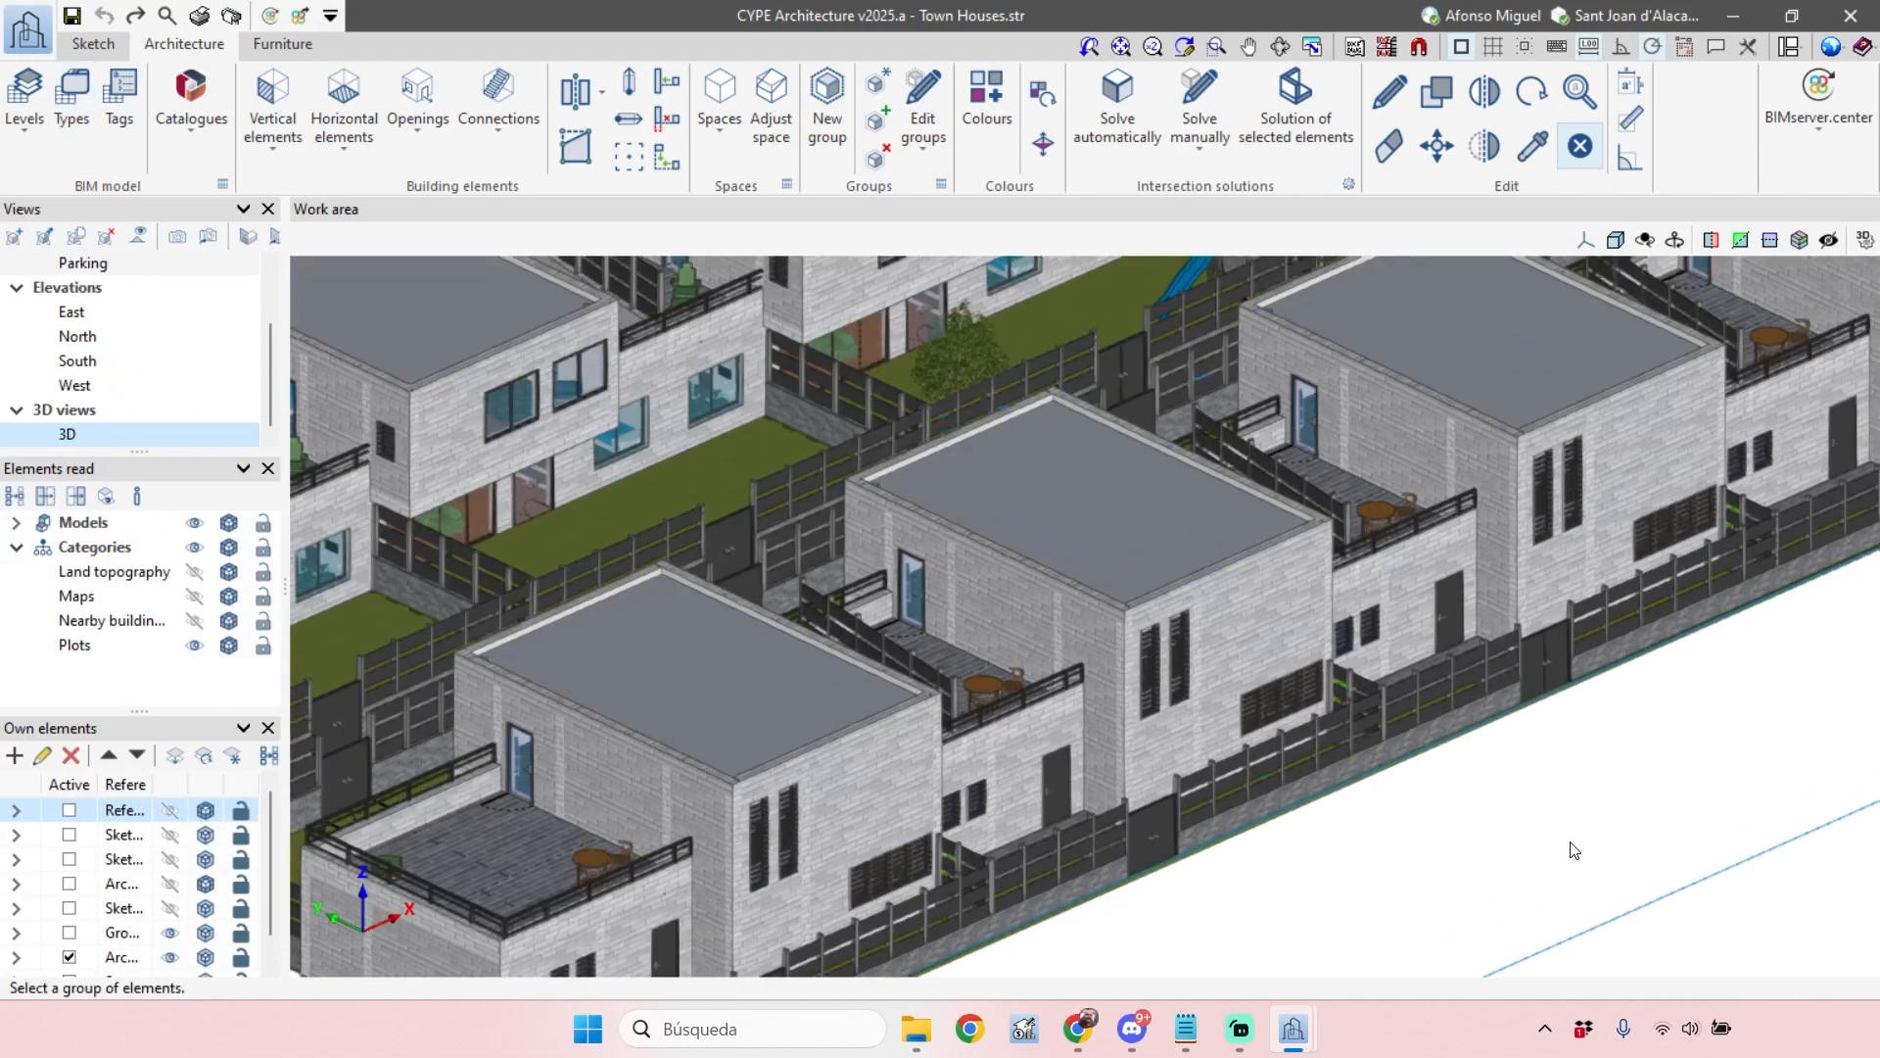
scroll(1293, 818, up, 5)
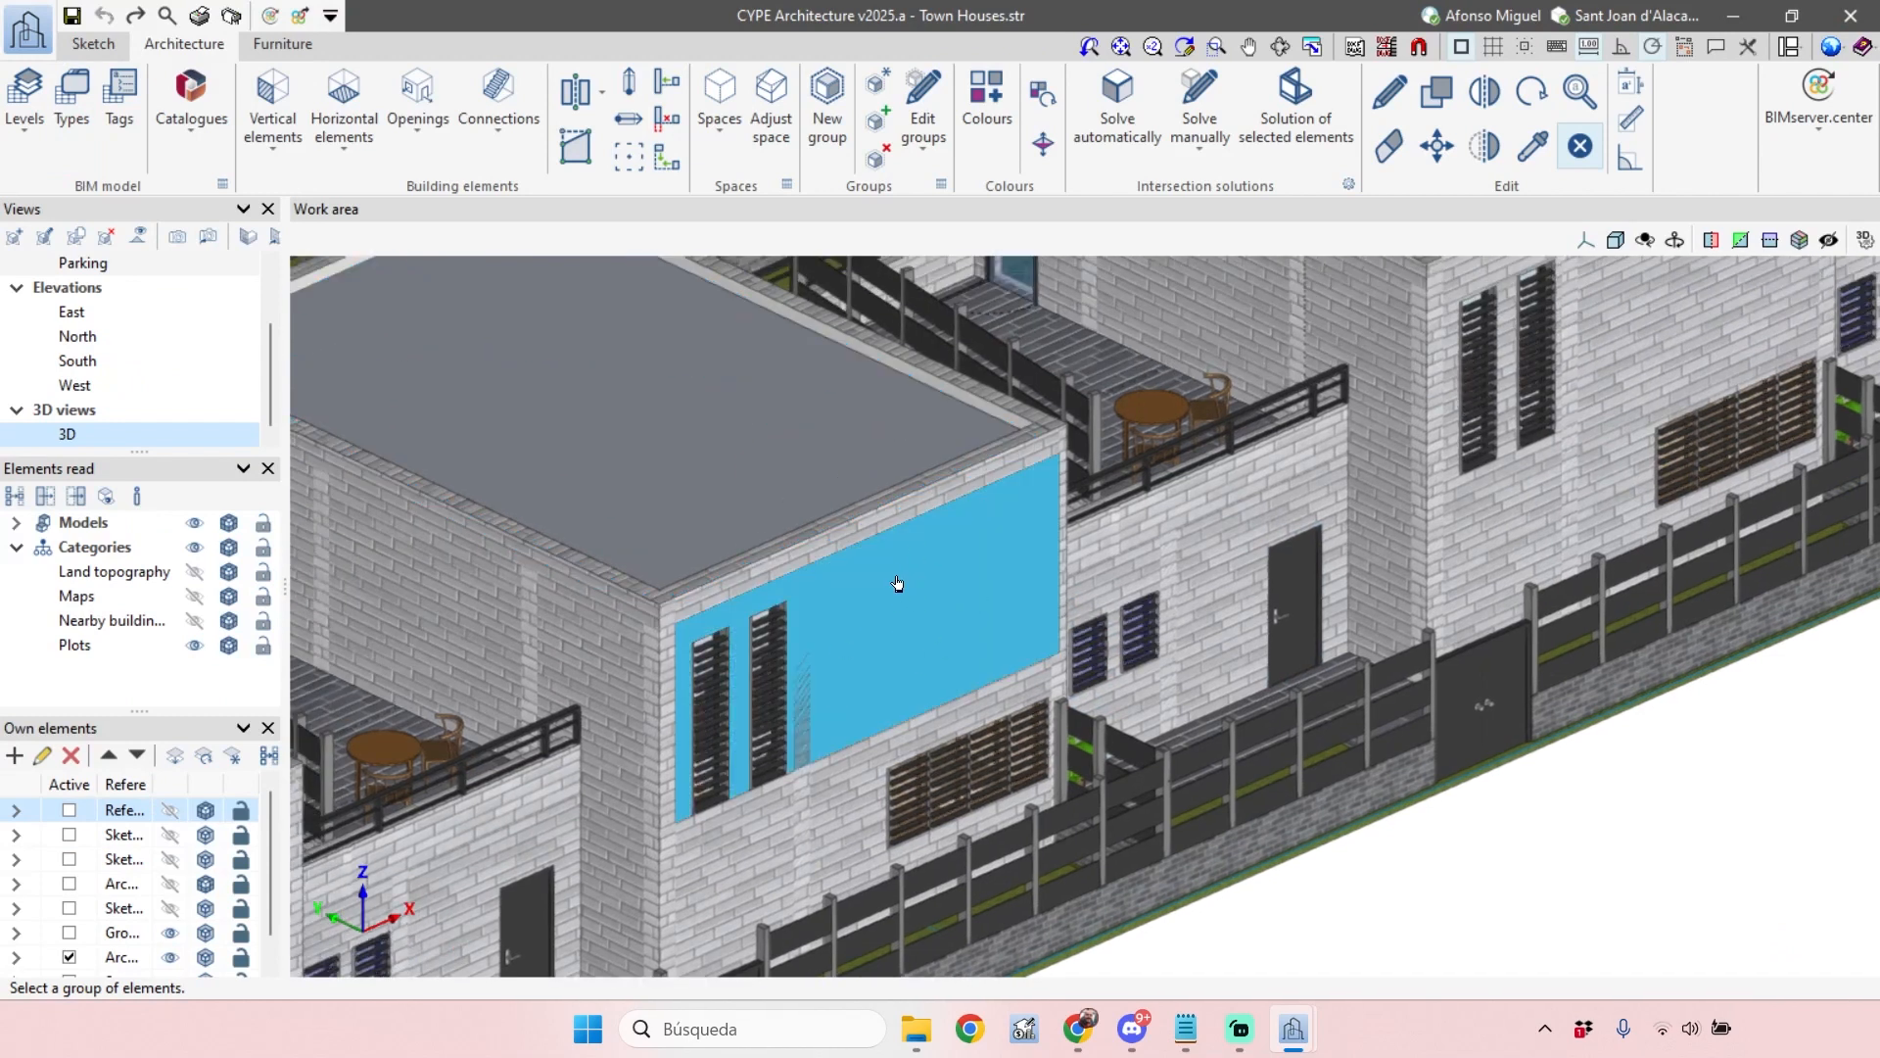
scroll(931, 619, up, 1)
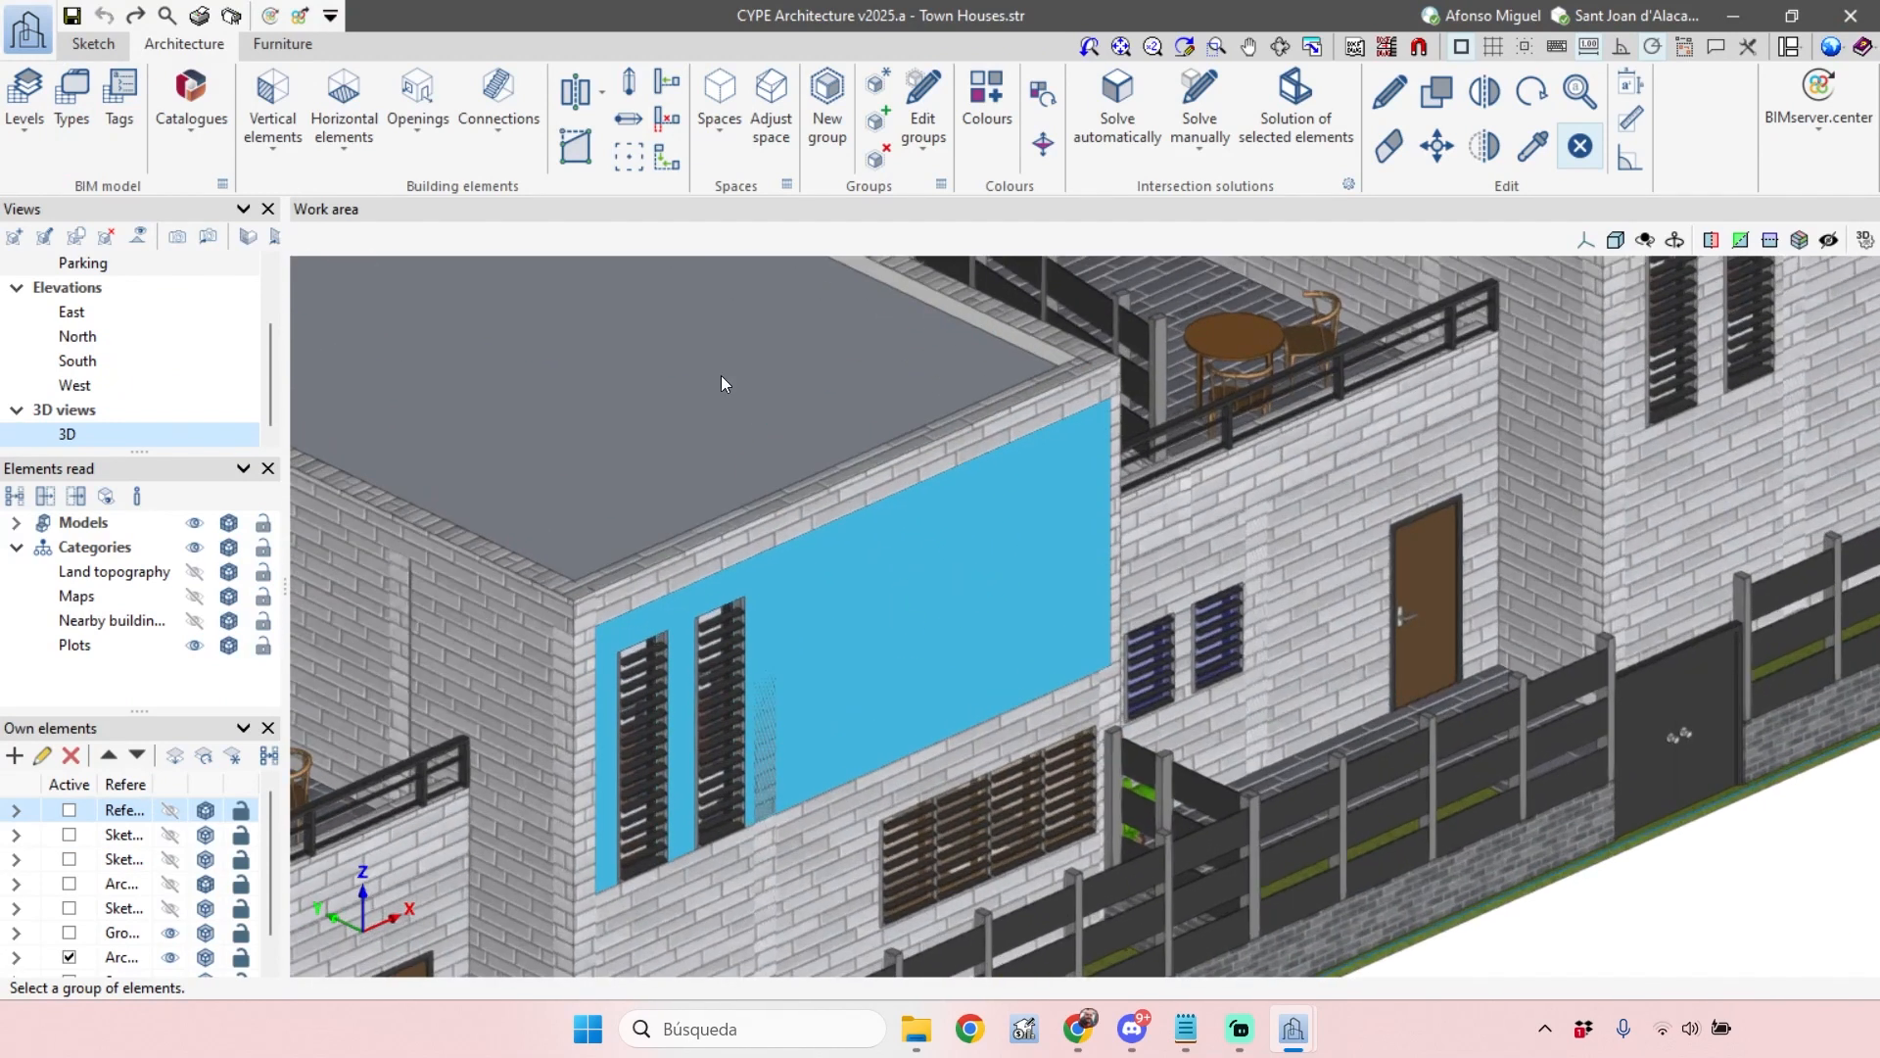
click(427, 153)
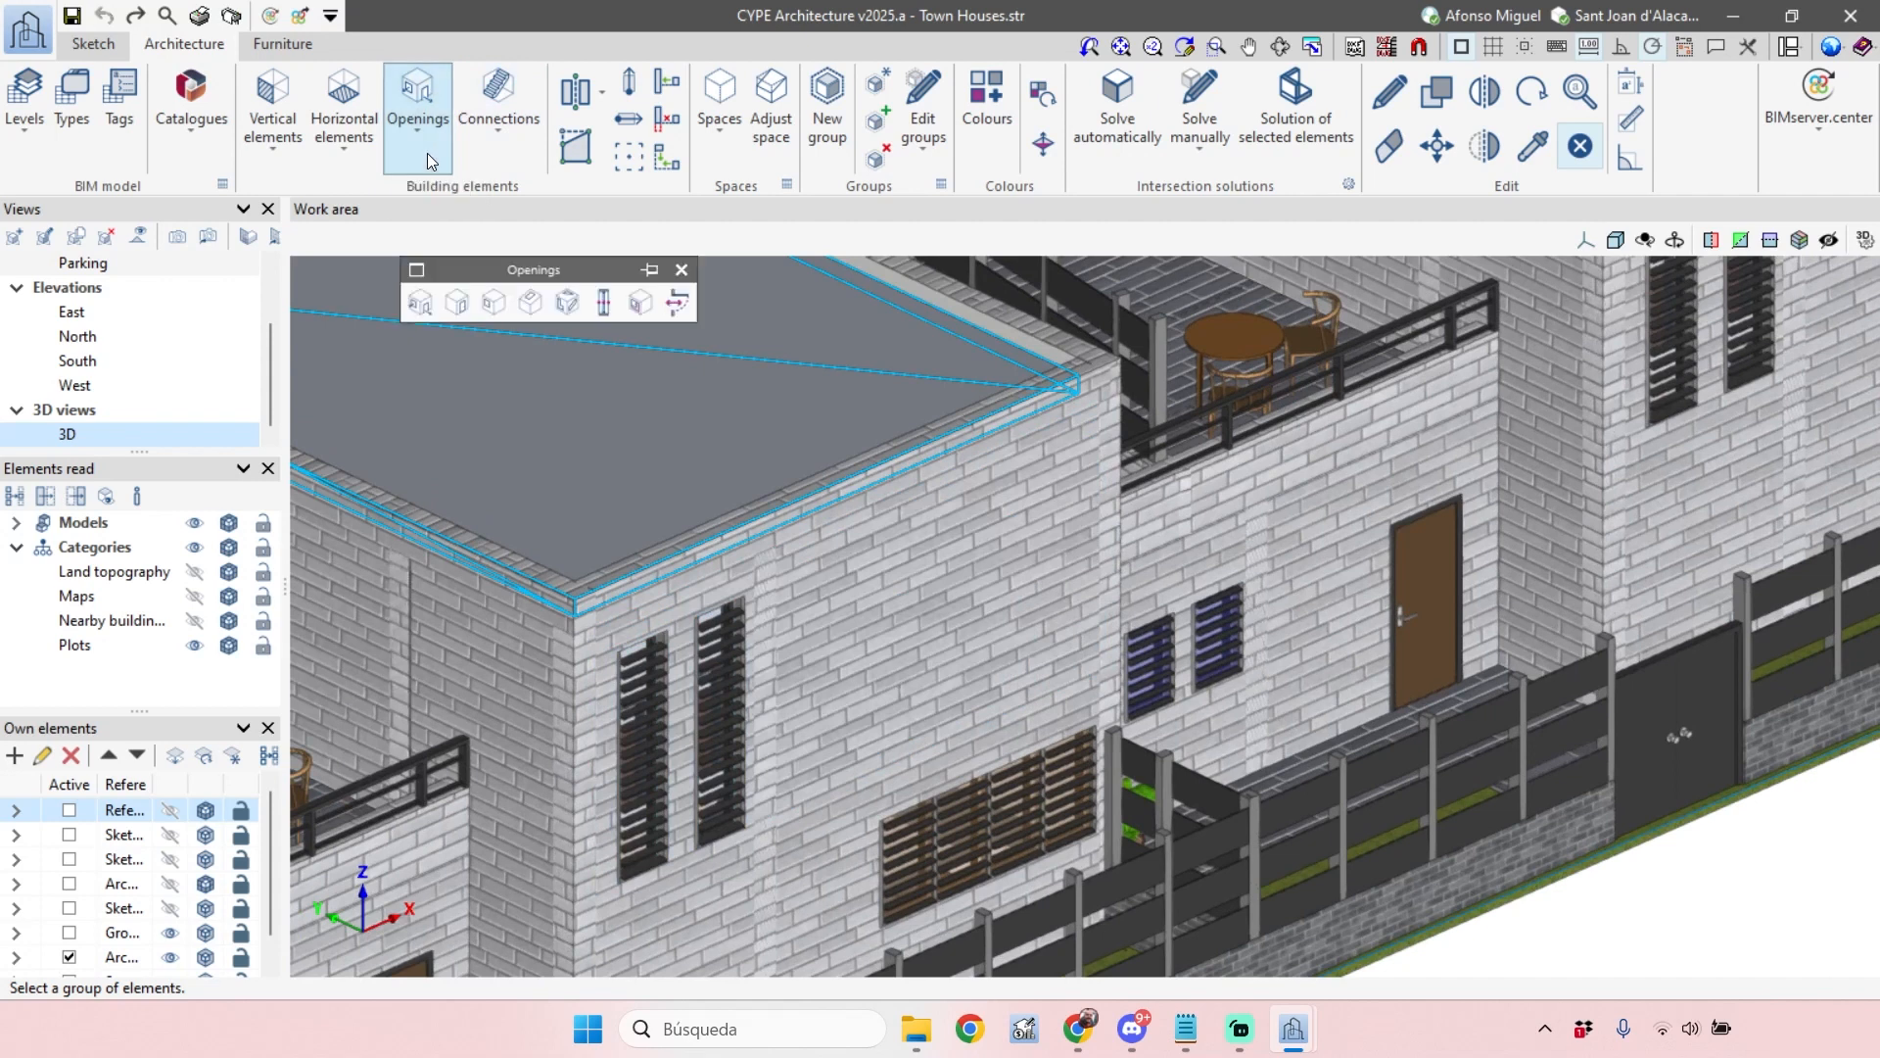
click(492, 308)
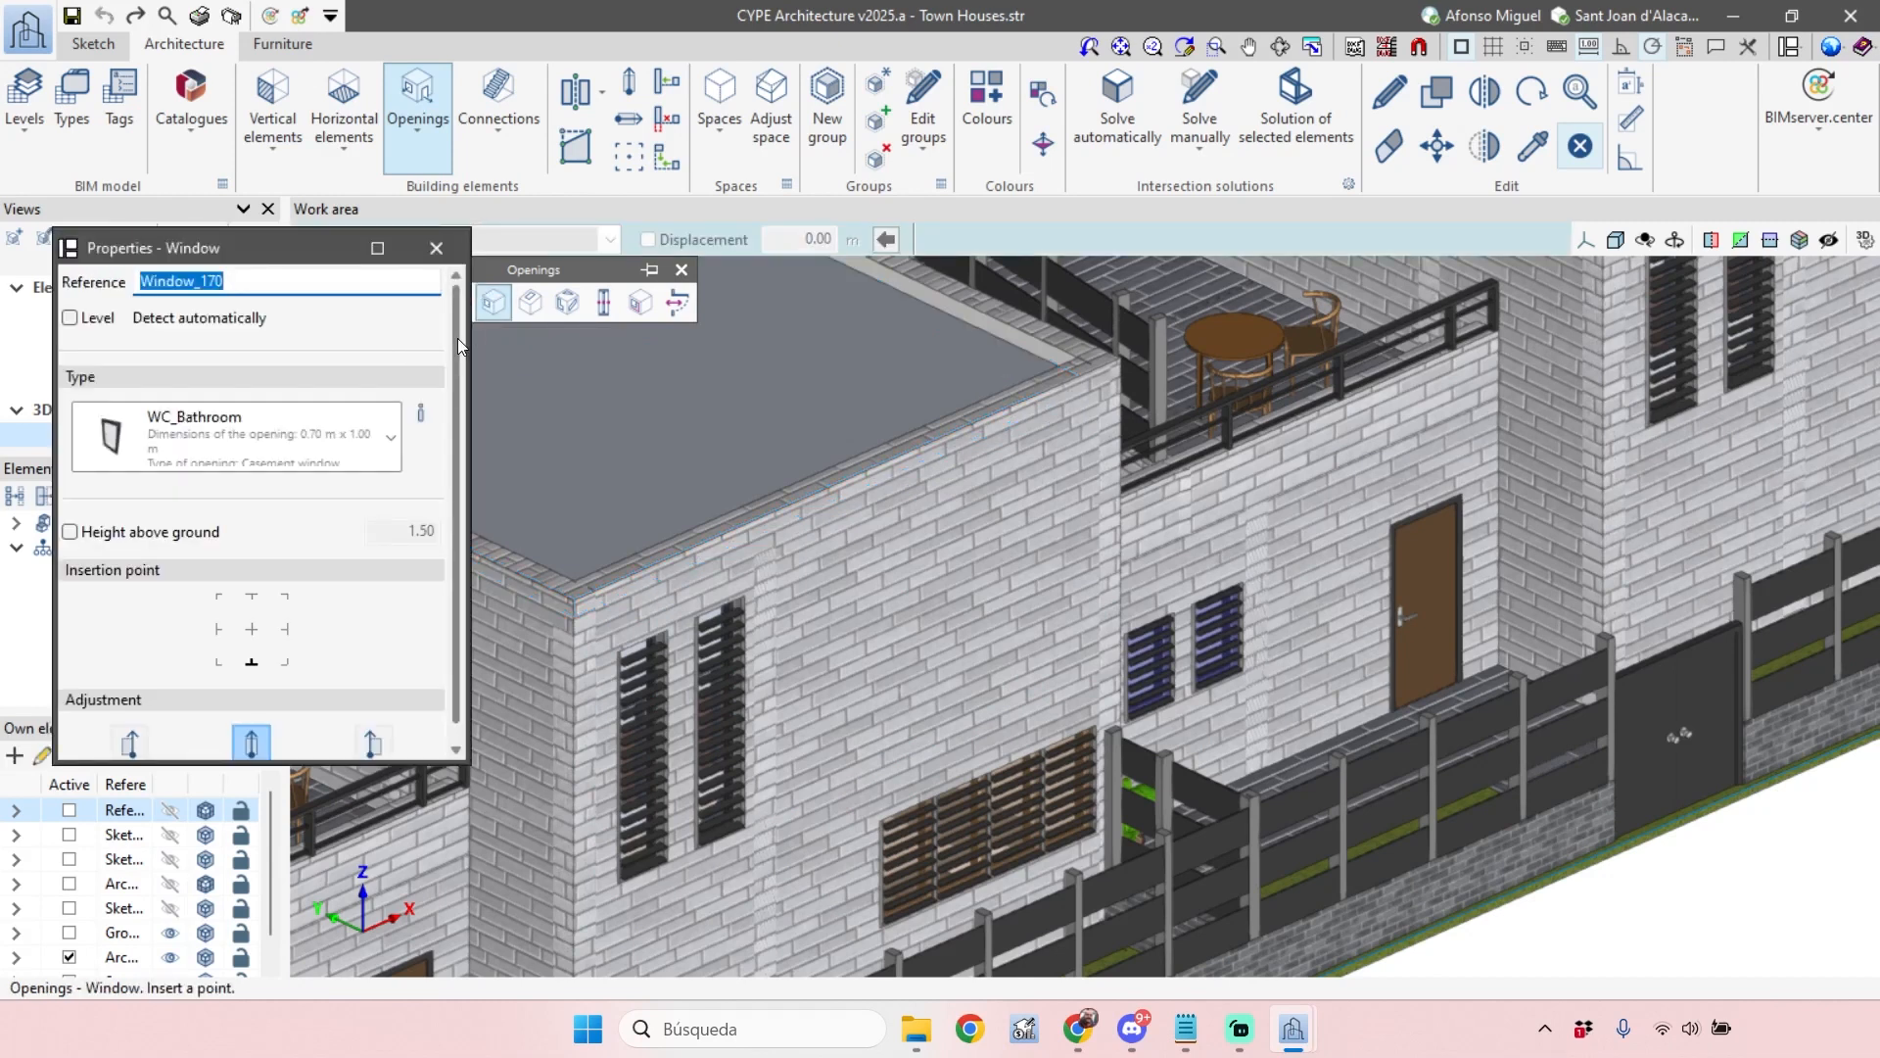
drag(460, 345, 543, 391)
scroll(543, 415, down, 1)
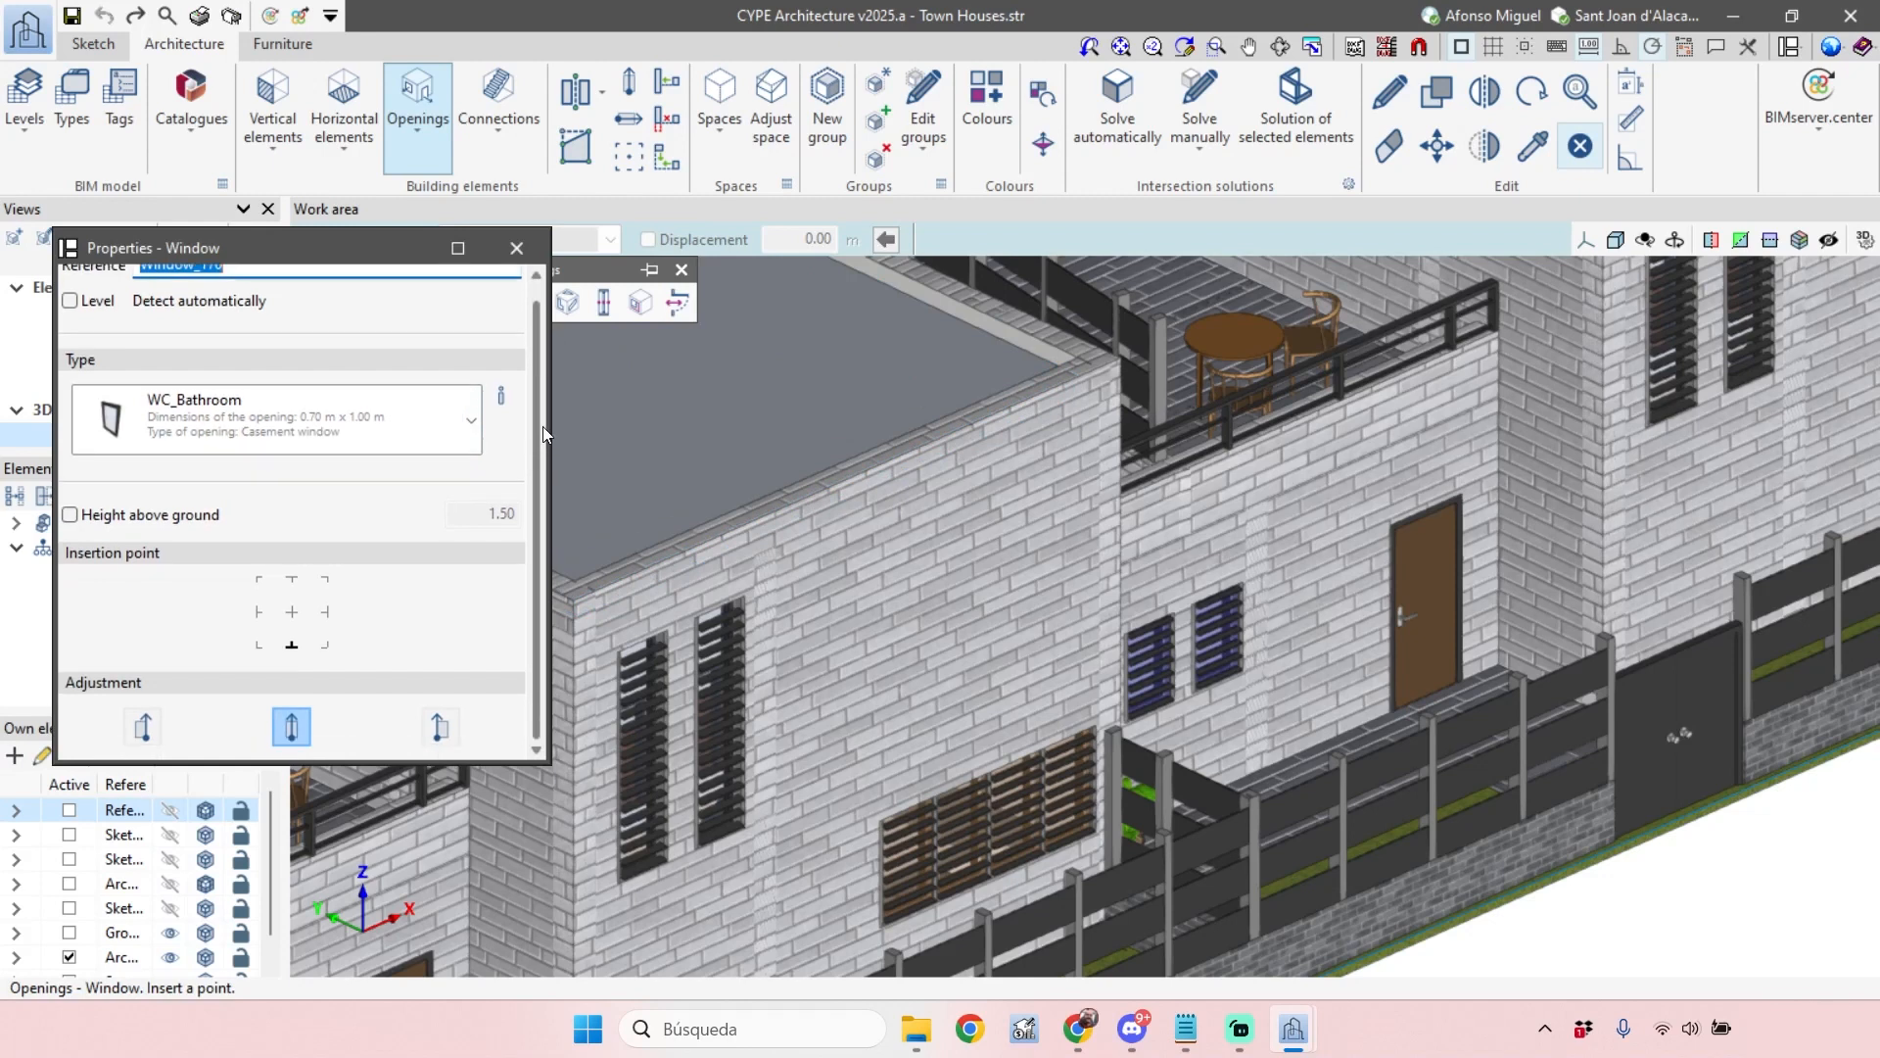
click(471, 419)
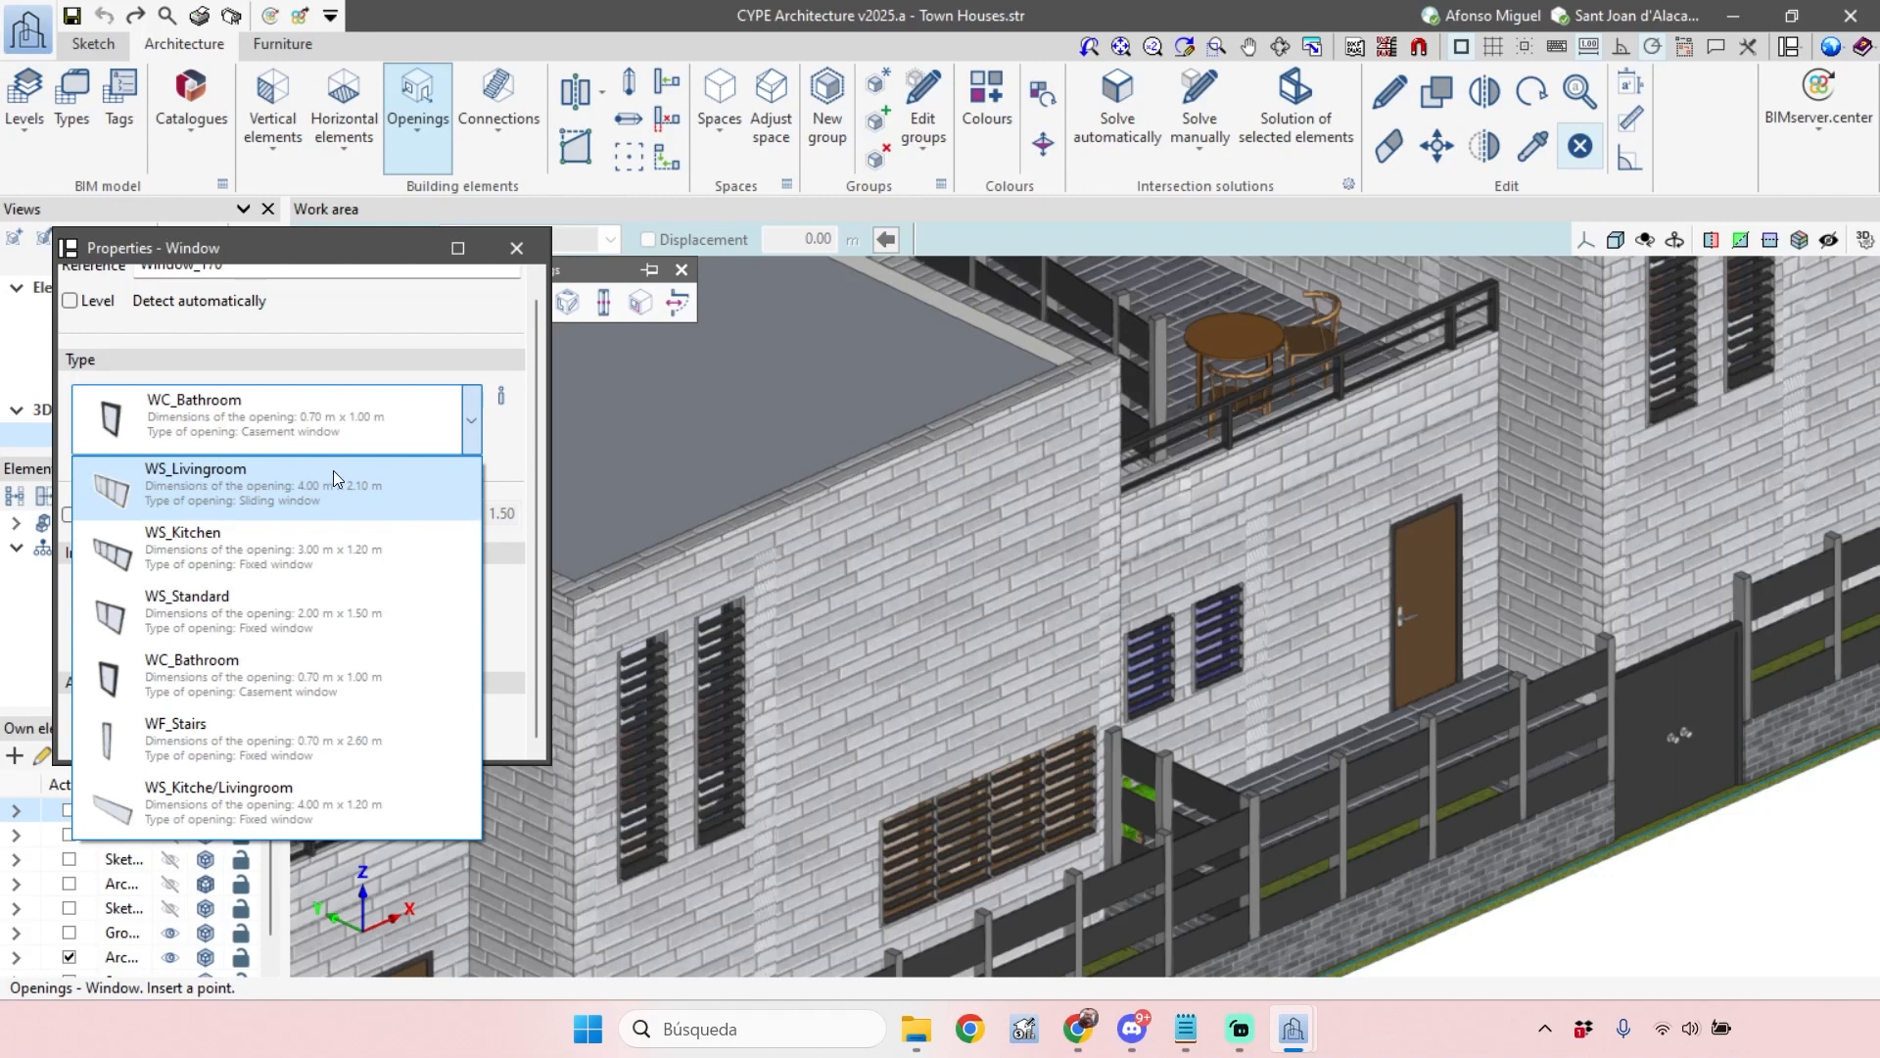
click(521, 431)
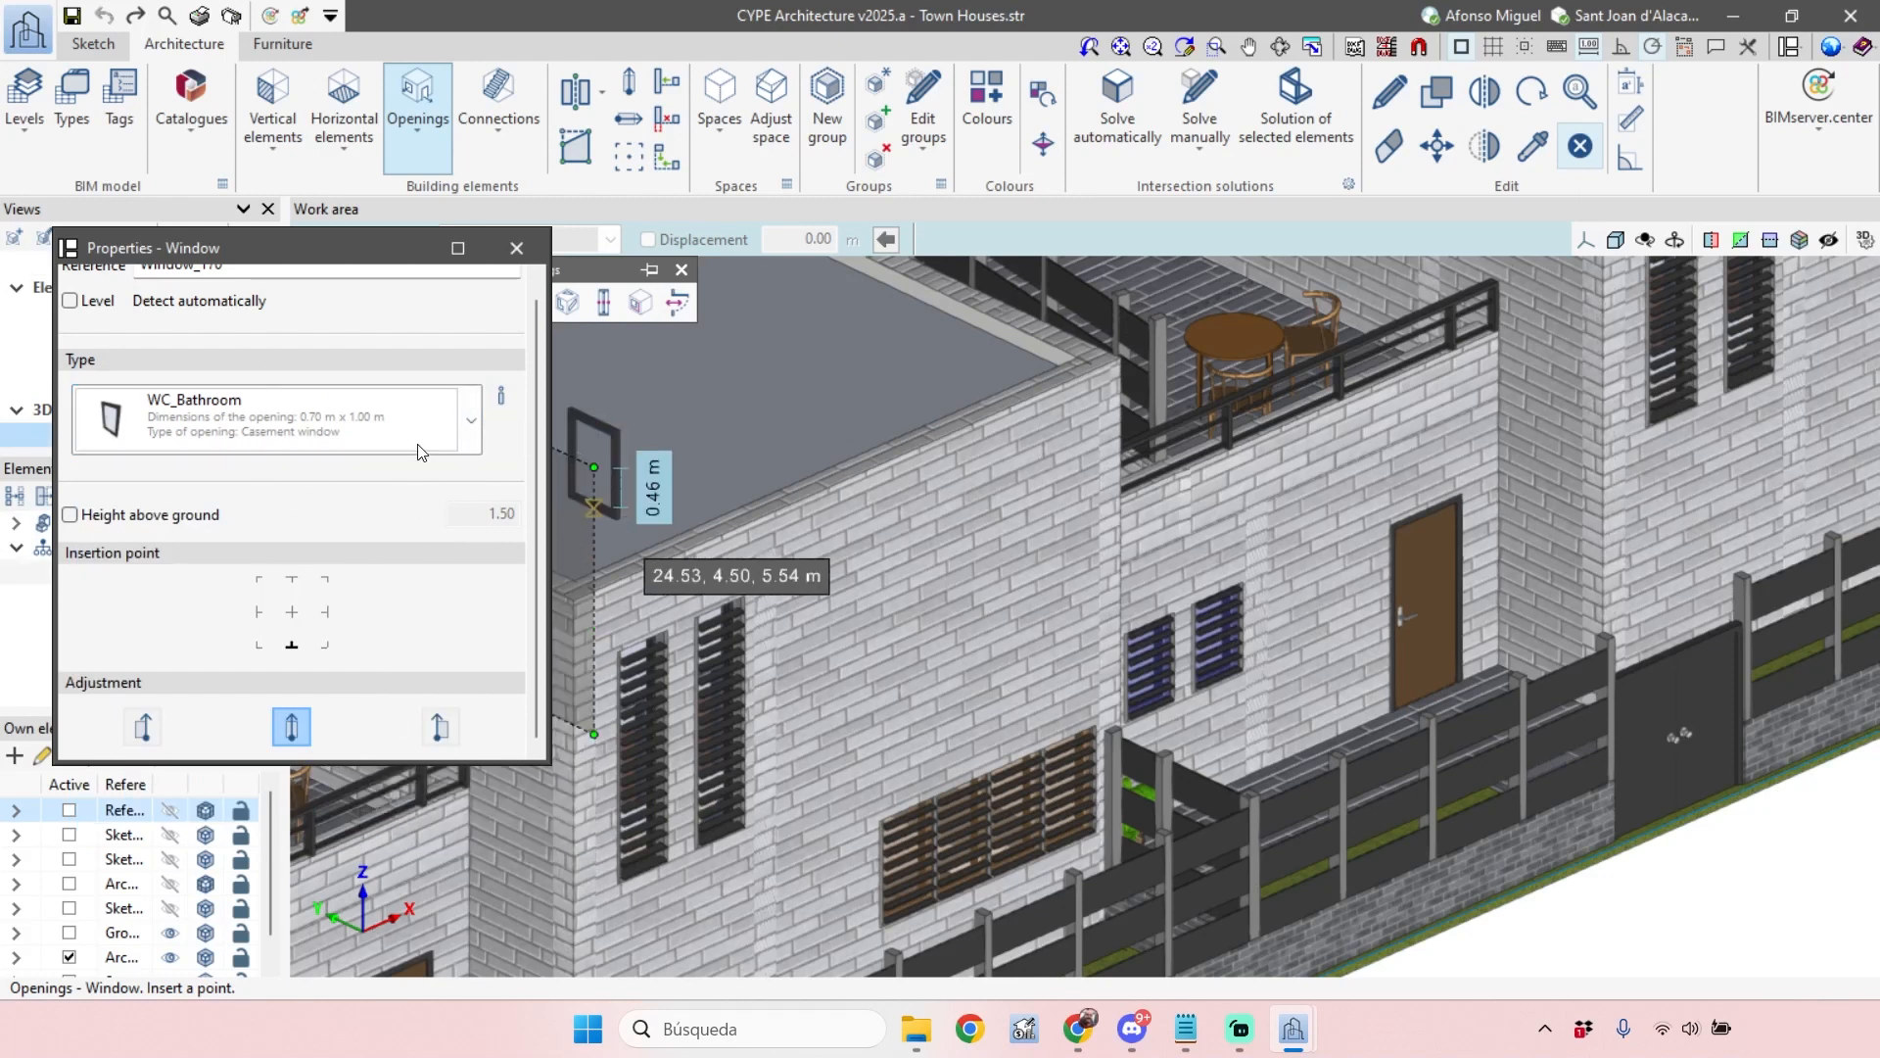
click(362, 419)
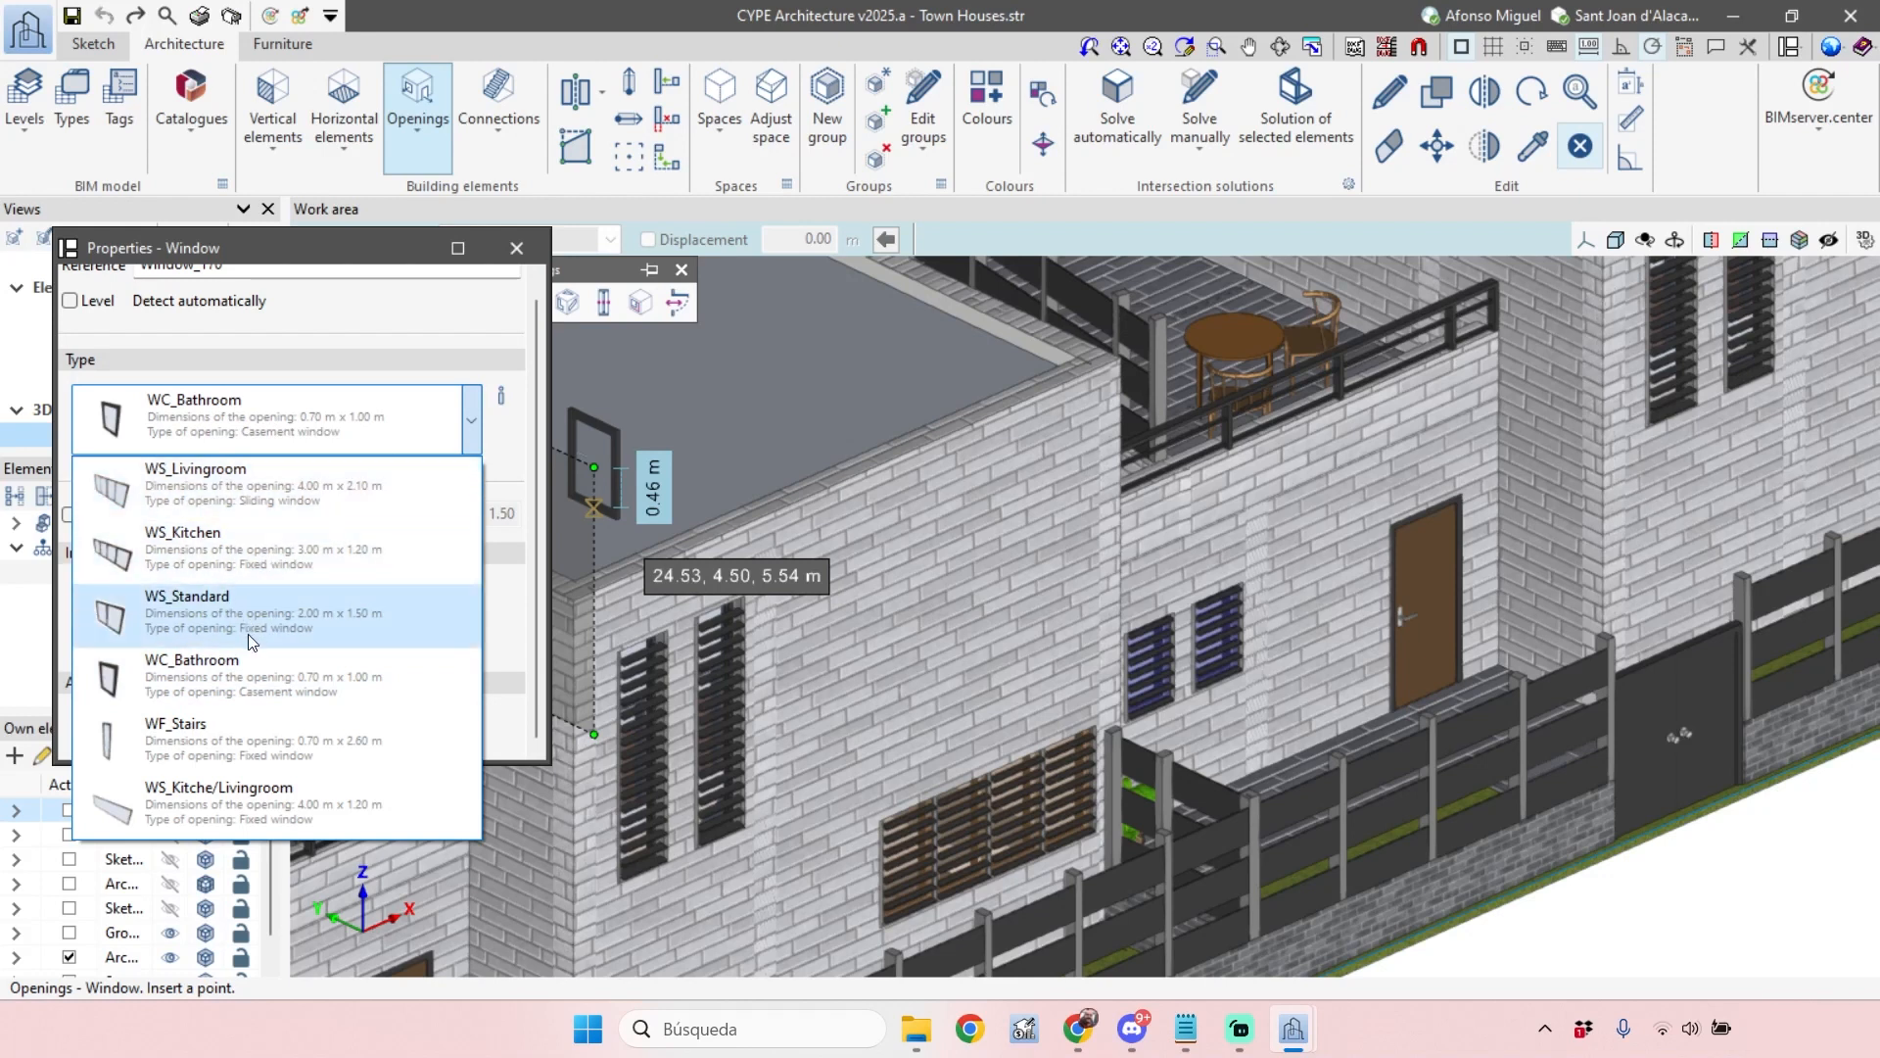
click(211, 609)
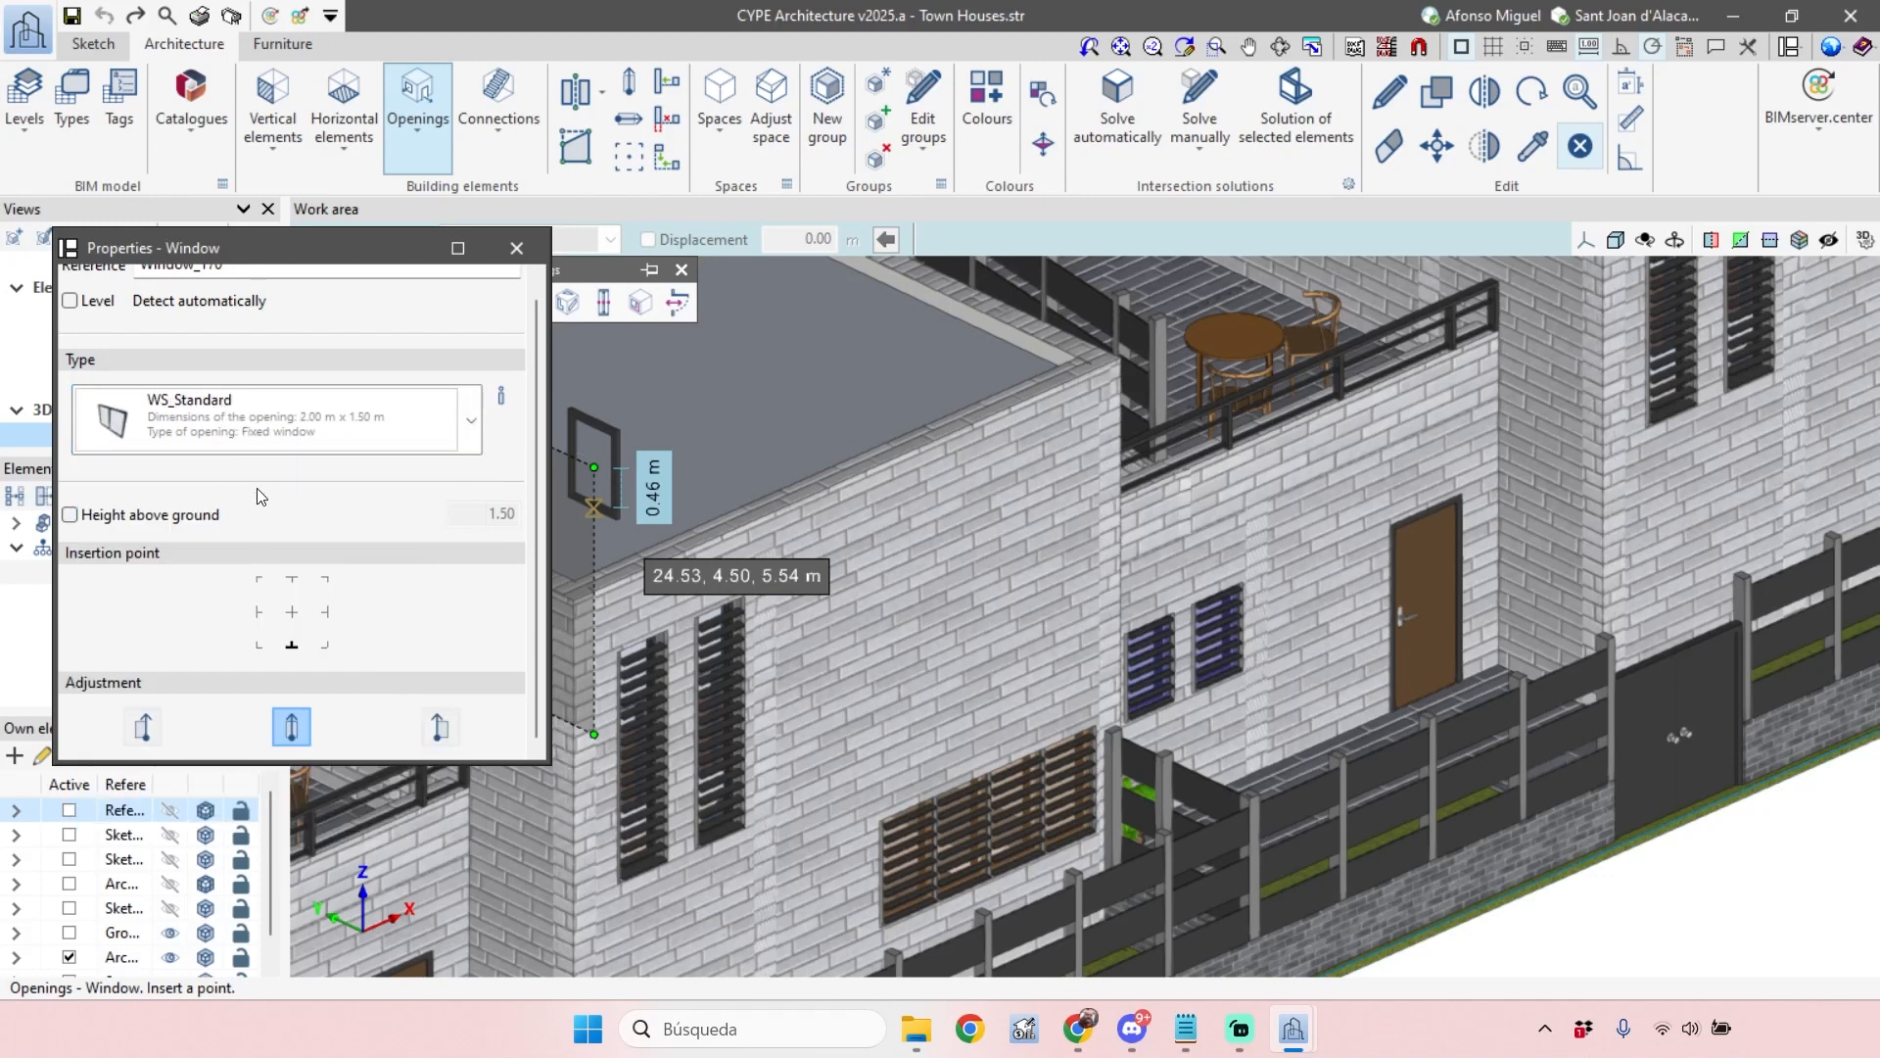
Enable a height above ground of 1.50 and insert the window in the upper-floor façade beside the two tall louvred openings
click(196, 522)
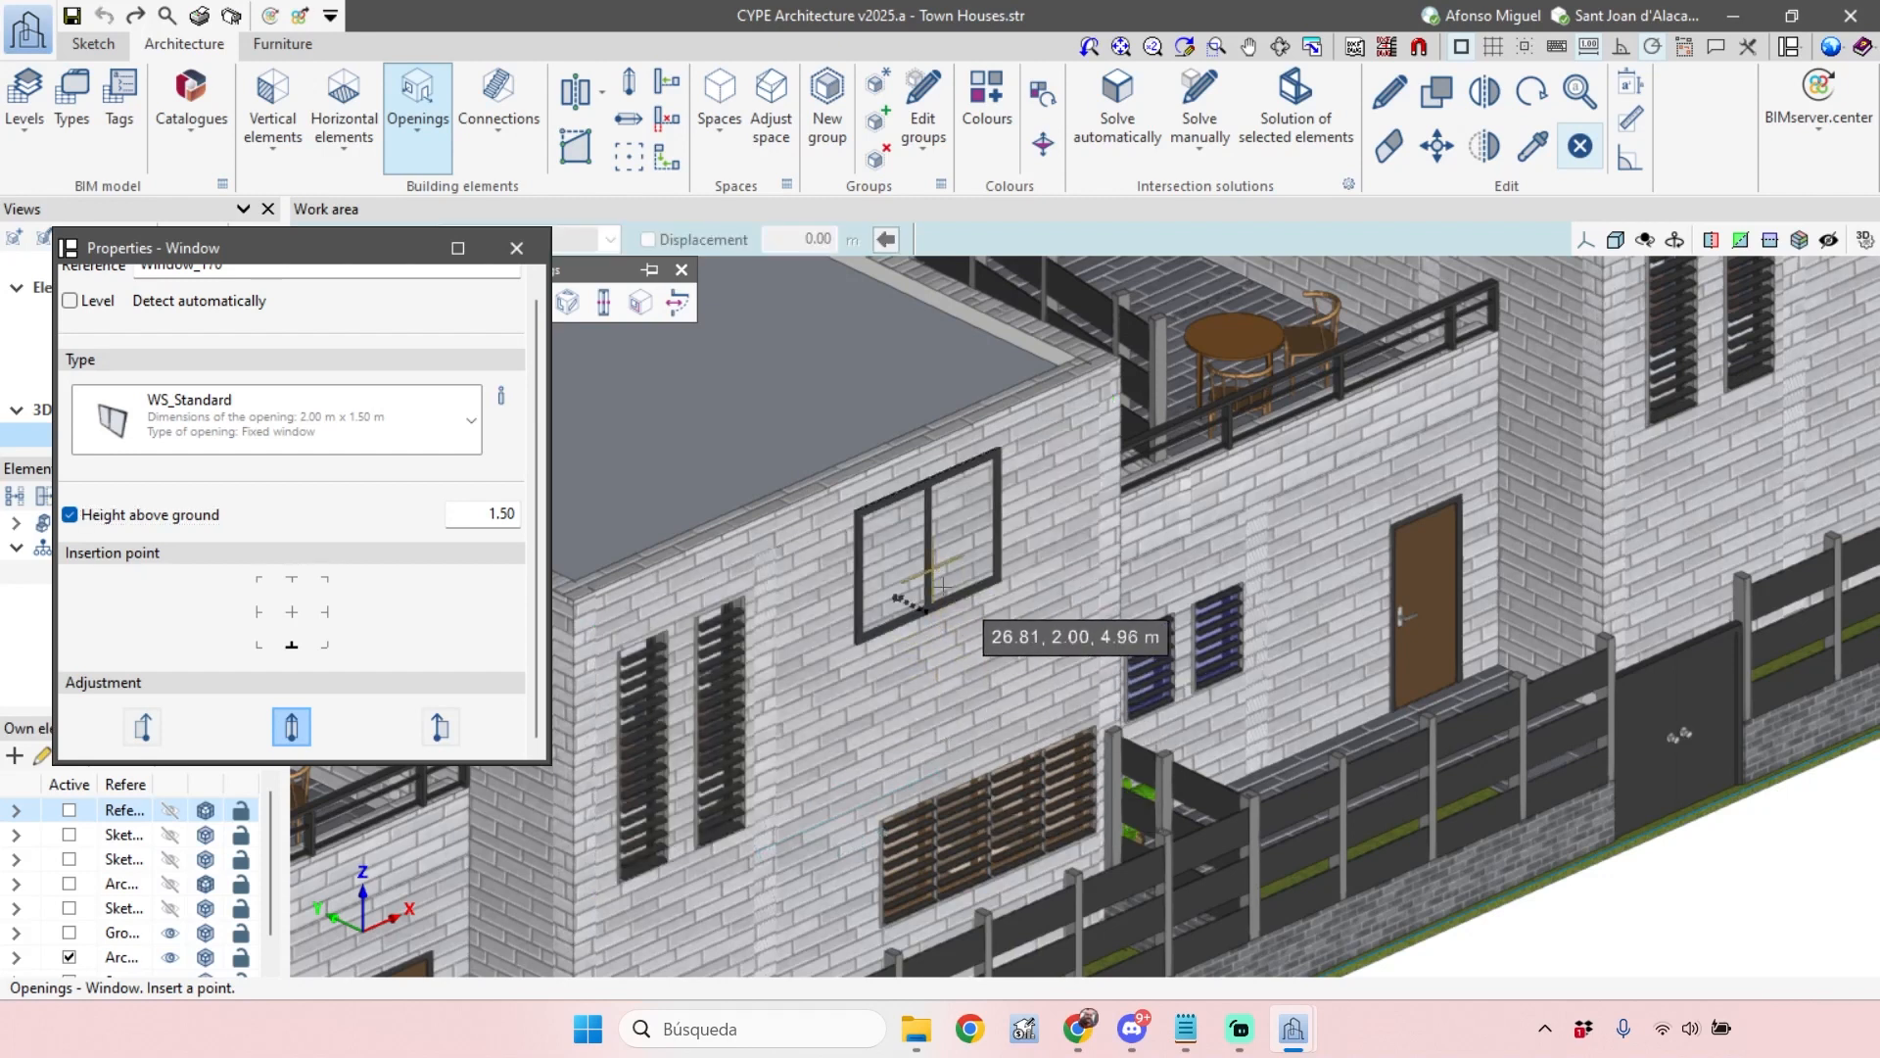
scroll(930, 647, up, 2)
scroll(931, 646, up, 1)
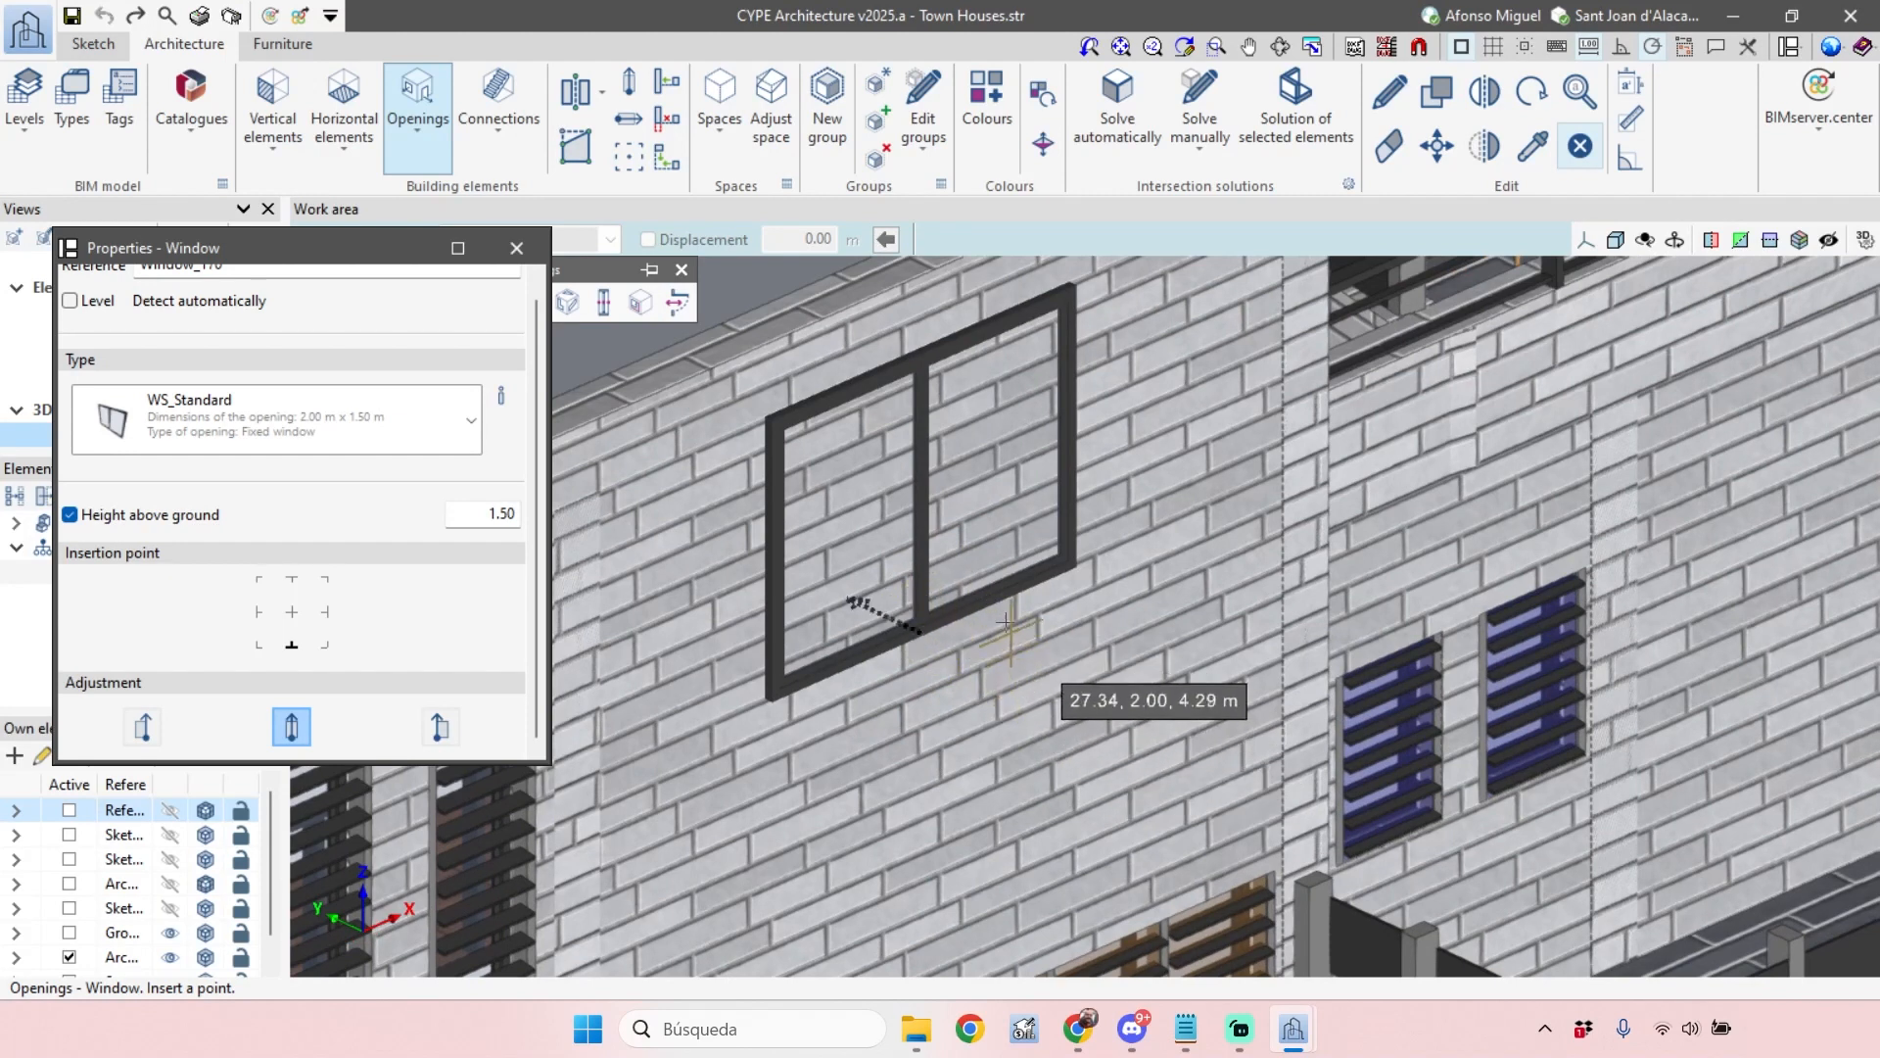
click(898, 621)
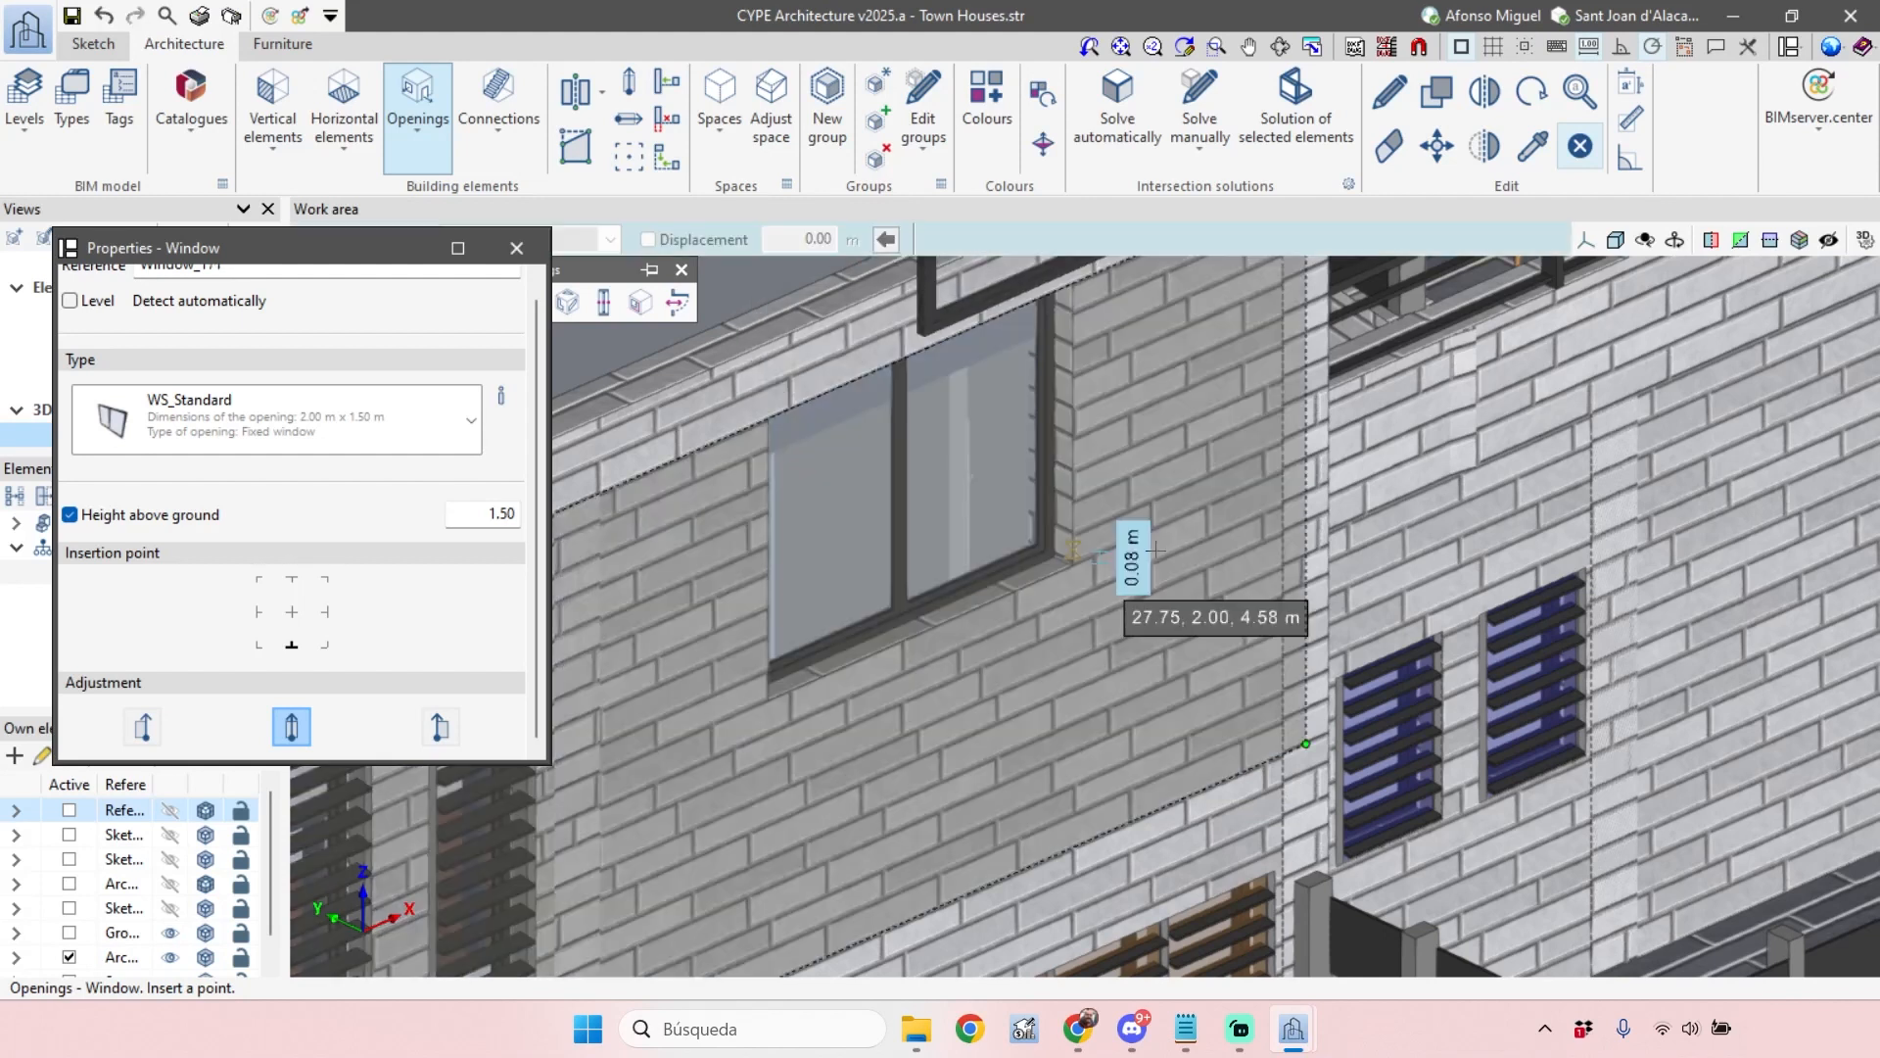
scroll(1155, 550, down, 5)
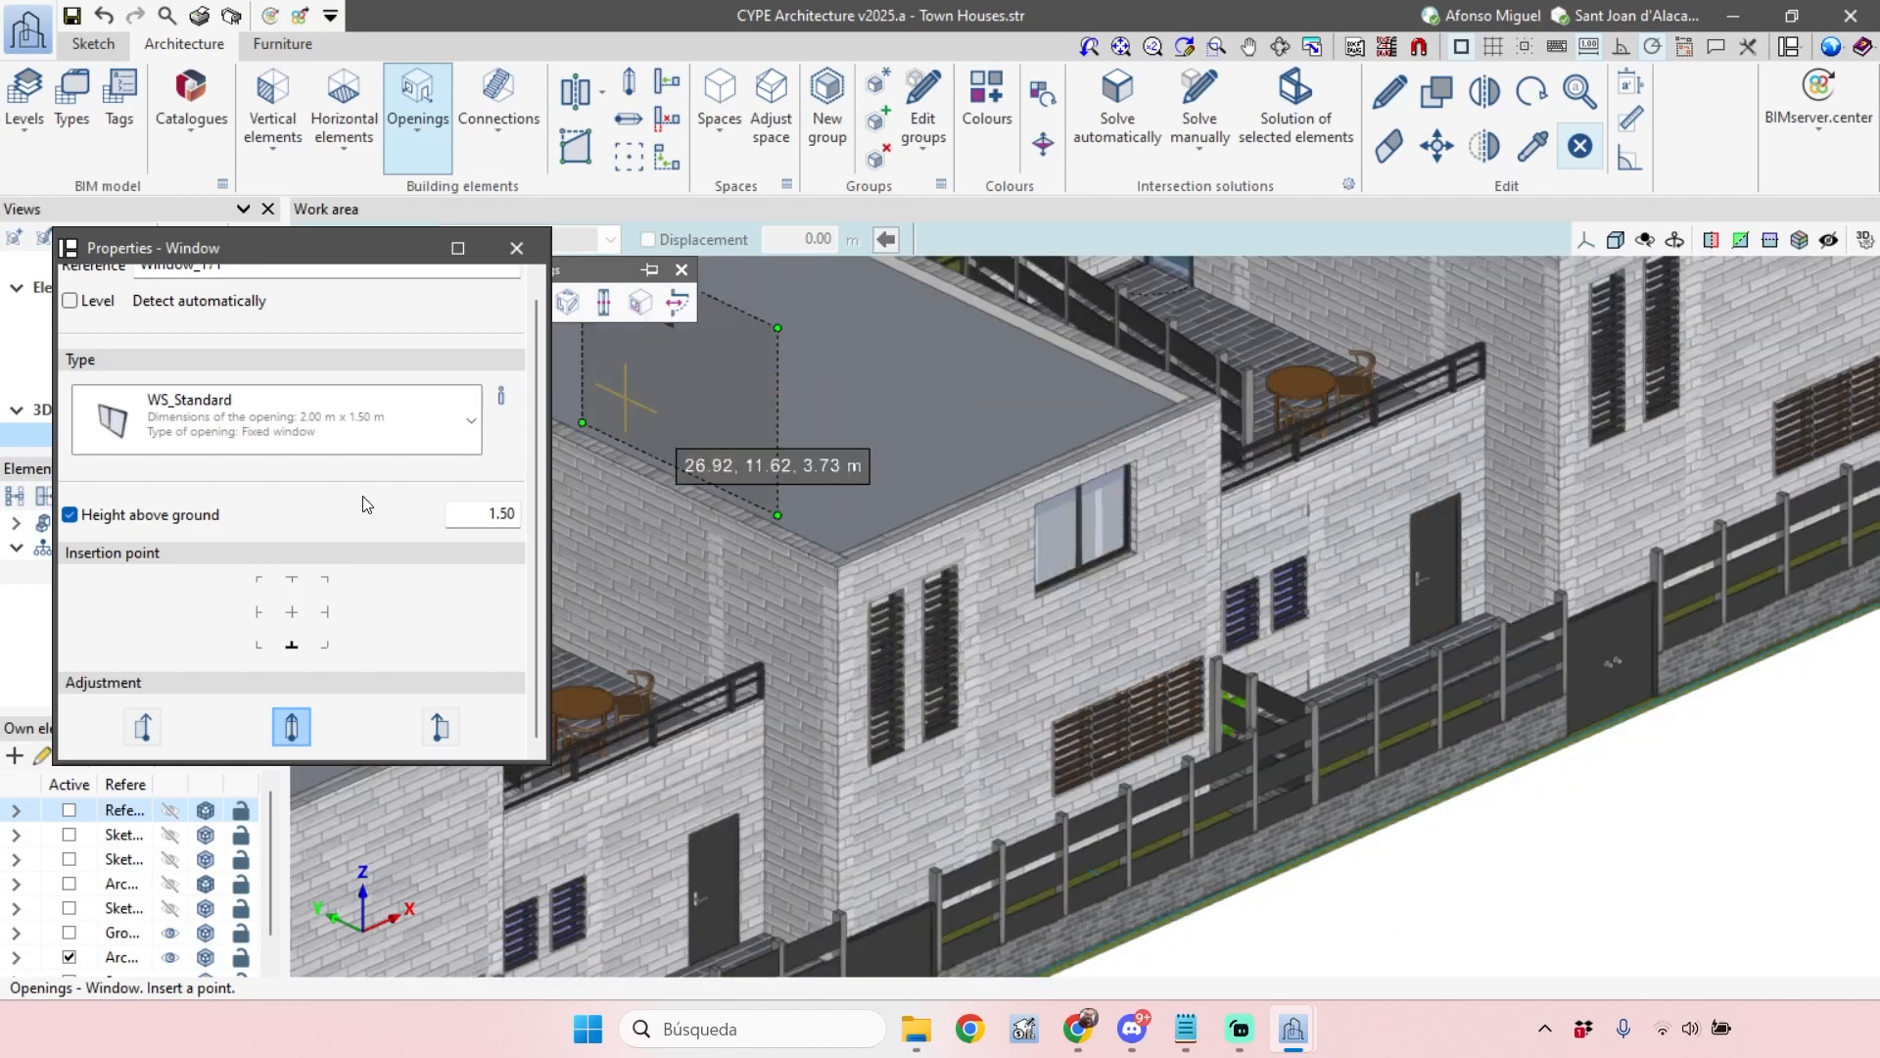
scroll(1415, 882, up, 2)
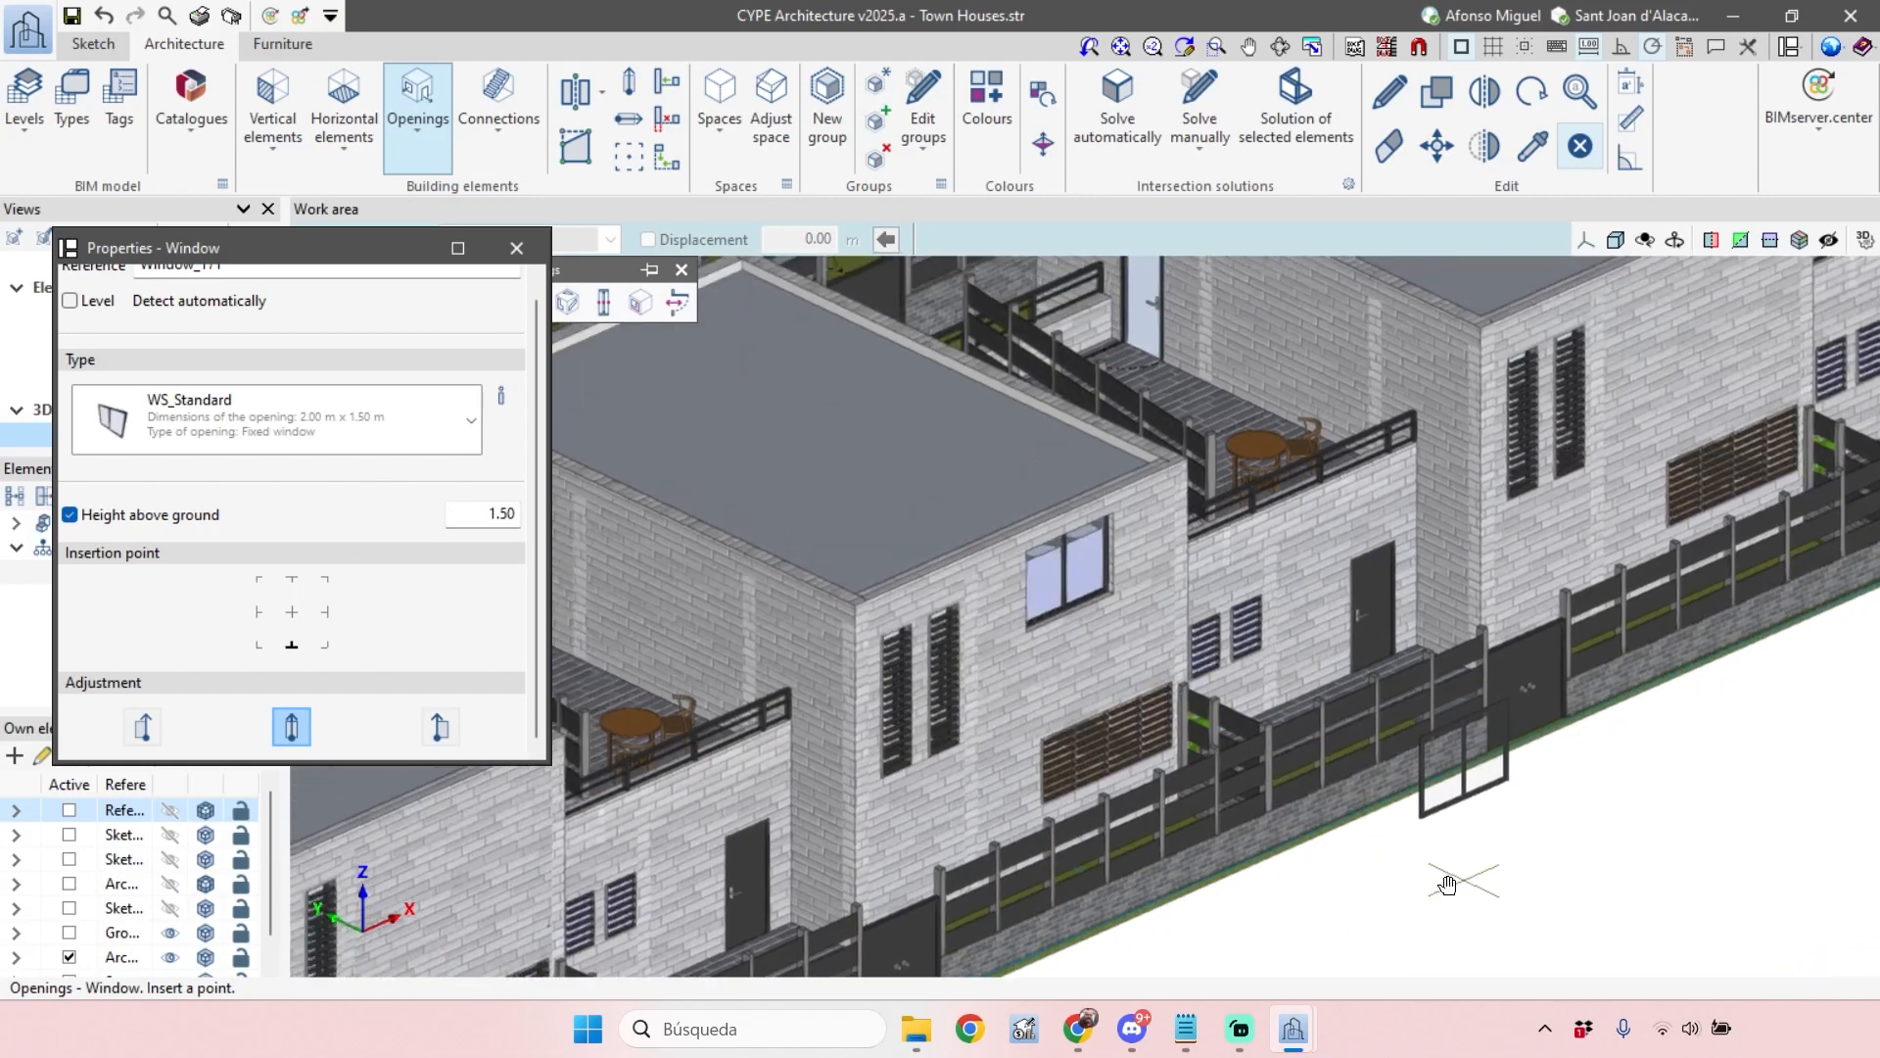
scroll(1409, 879, up, 1)
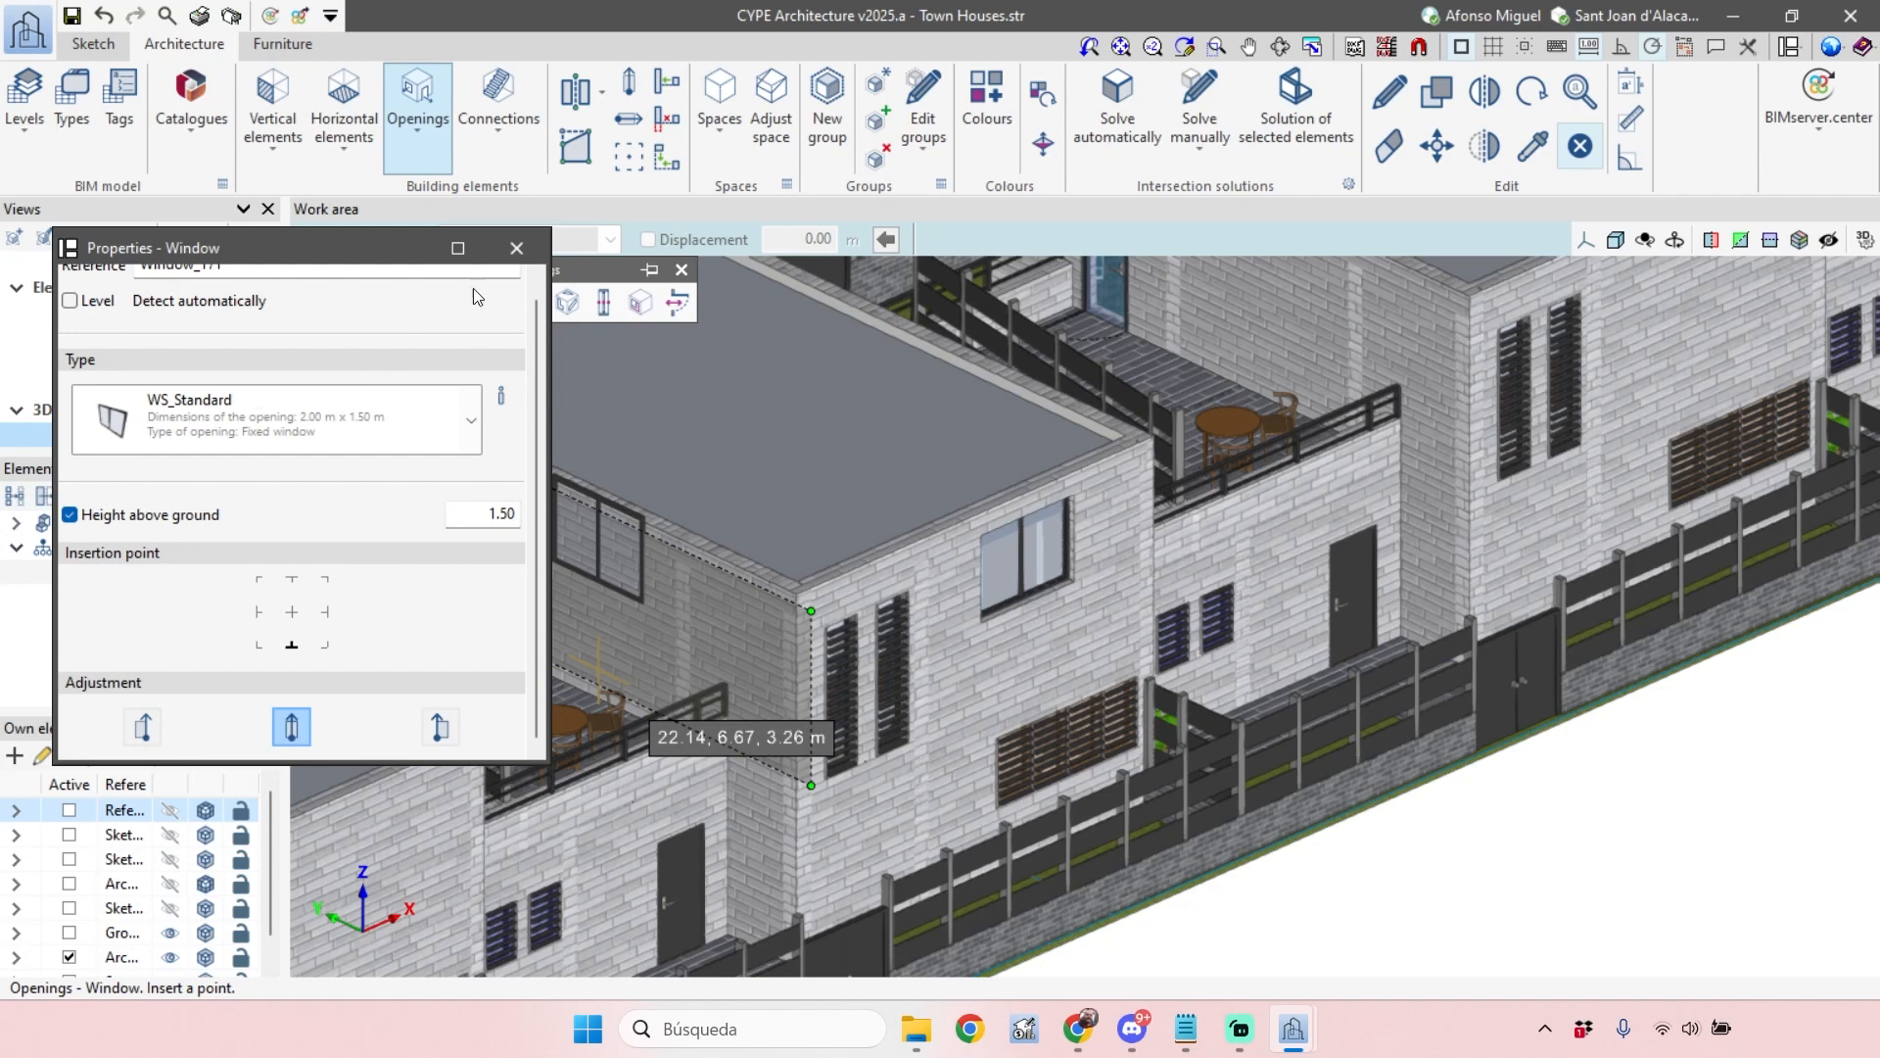
click(516, 248)
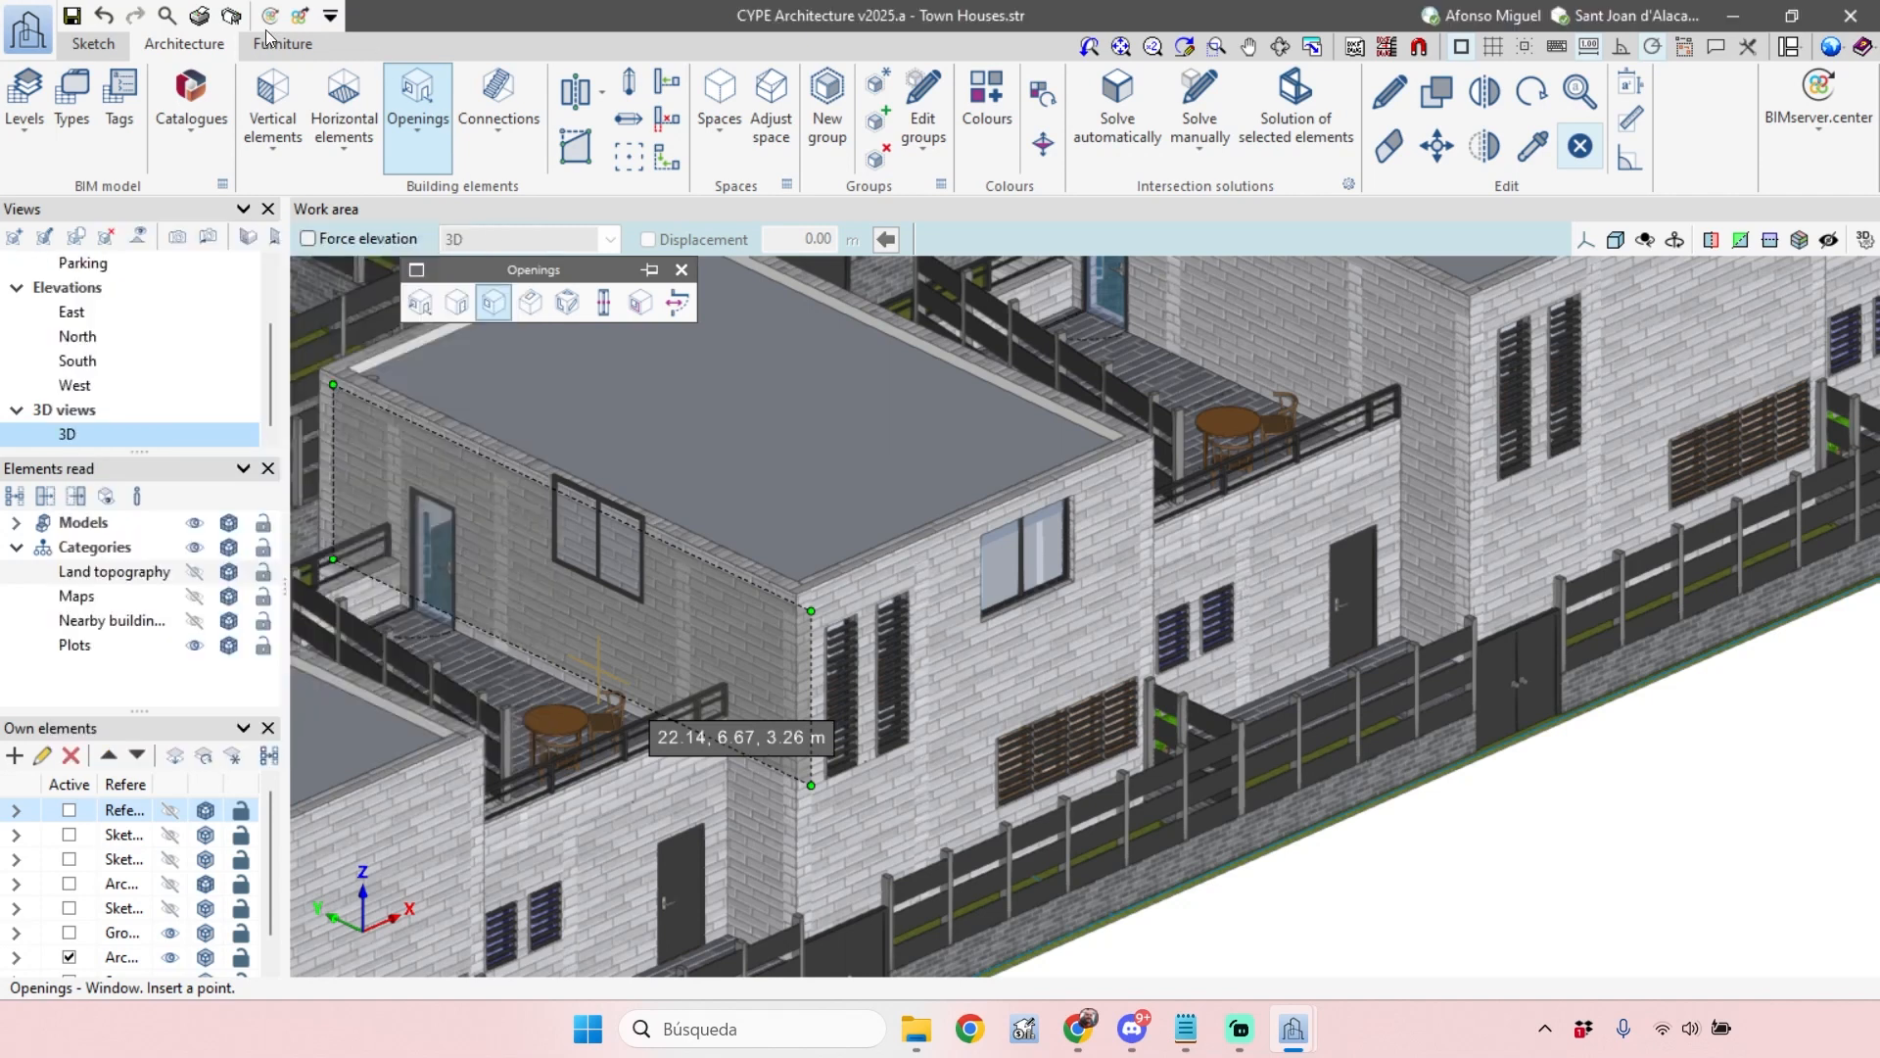
Examine the WS_Standard window type's definition in the types library, and leave the library without accepting
click(59, 115)
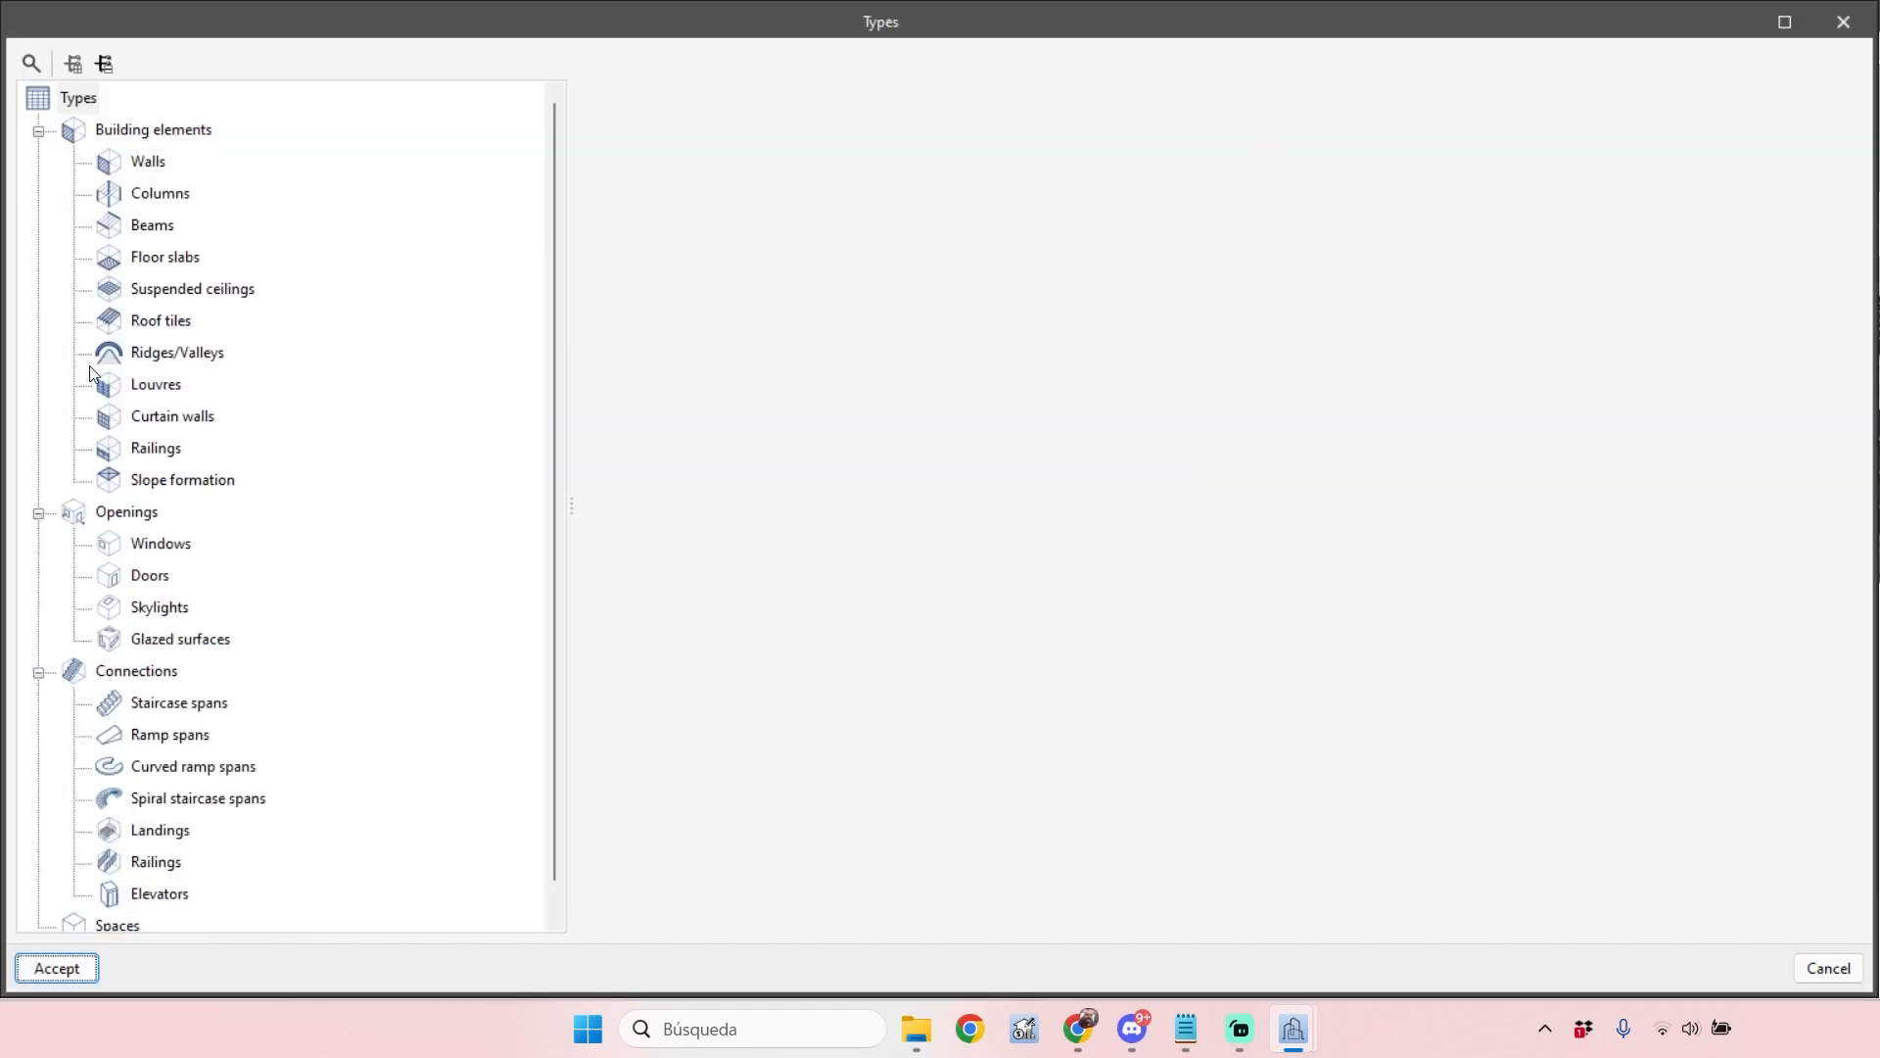
click(149, 544)
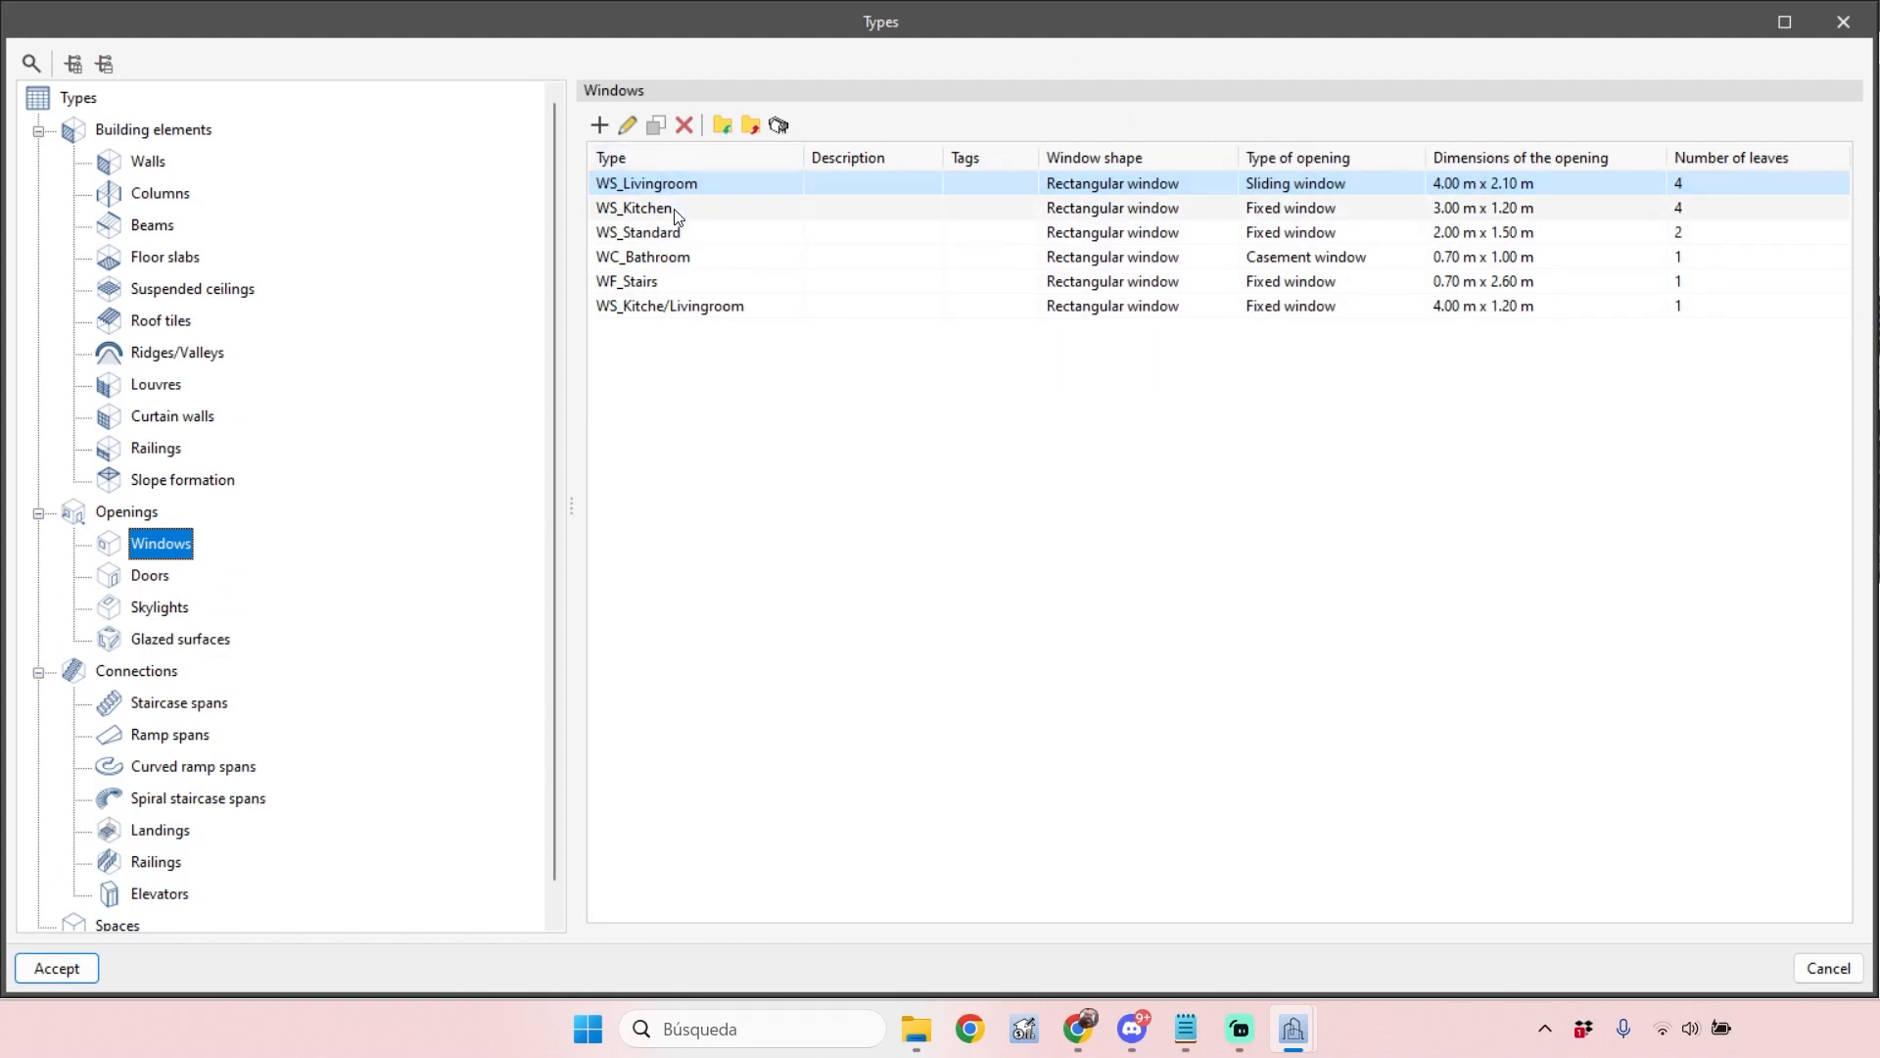
click(674, 234)
click(633, 119)
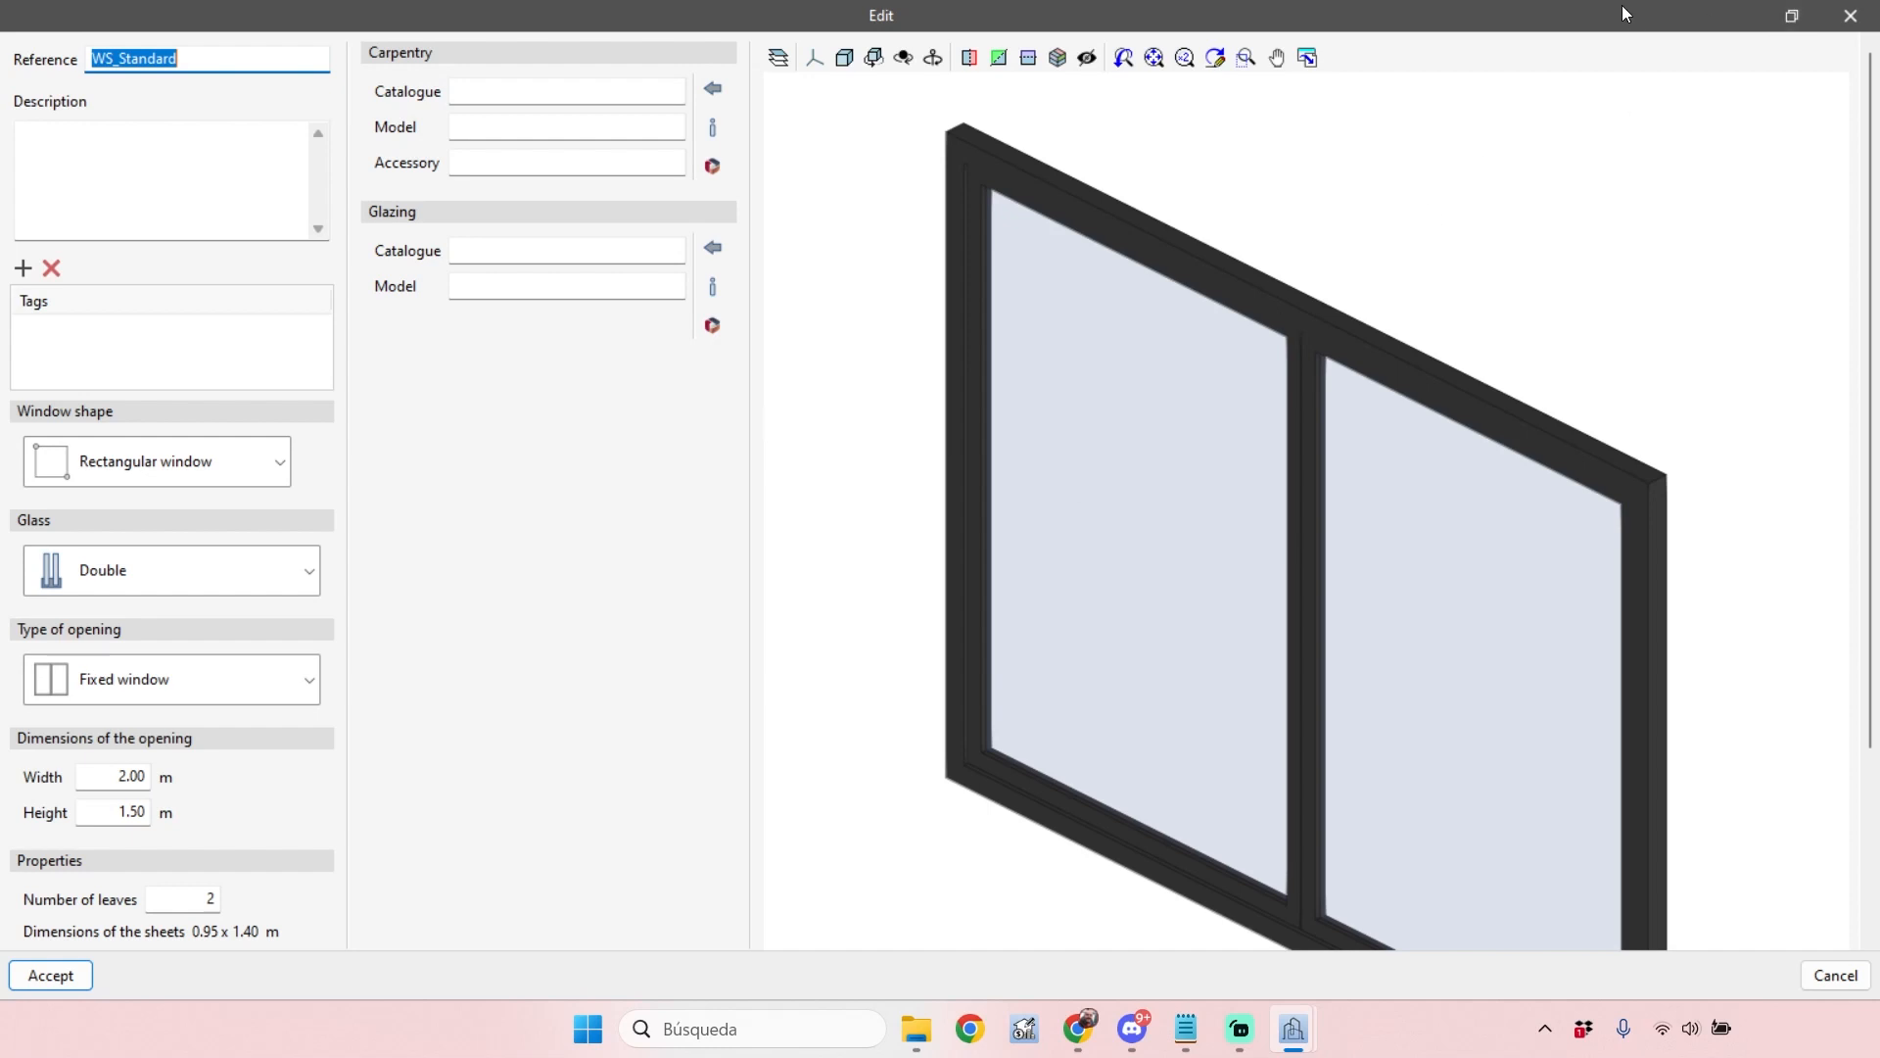
click(1868, 20)
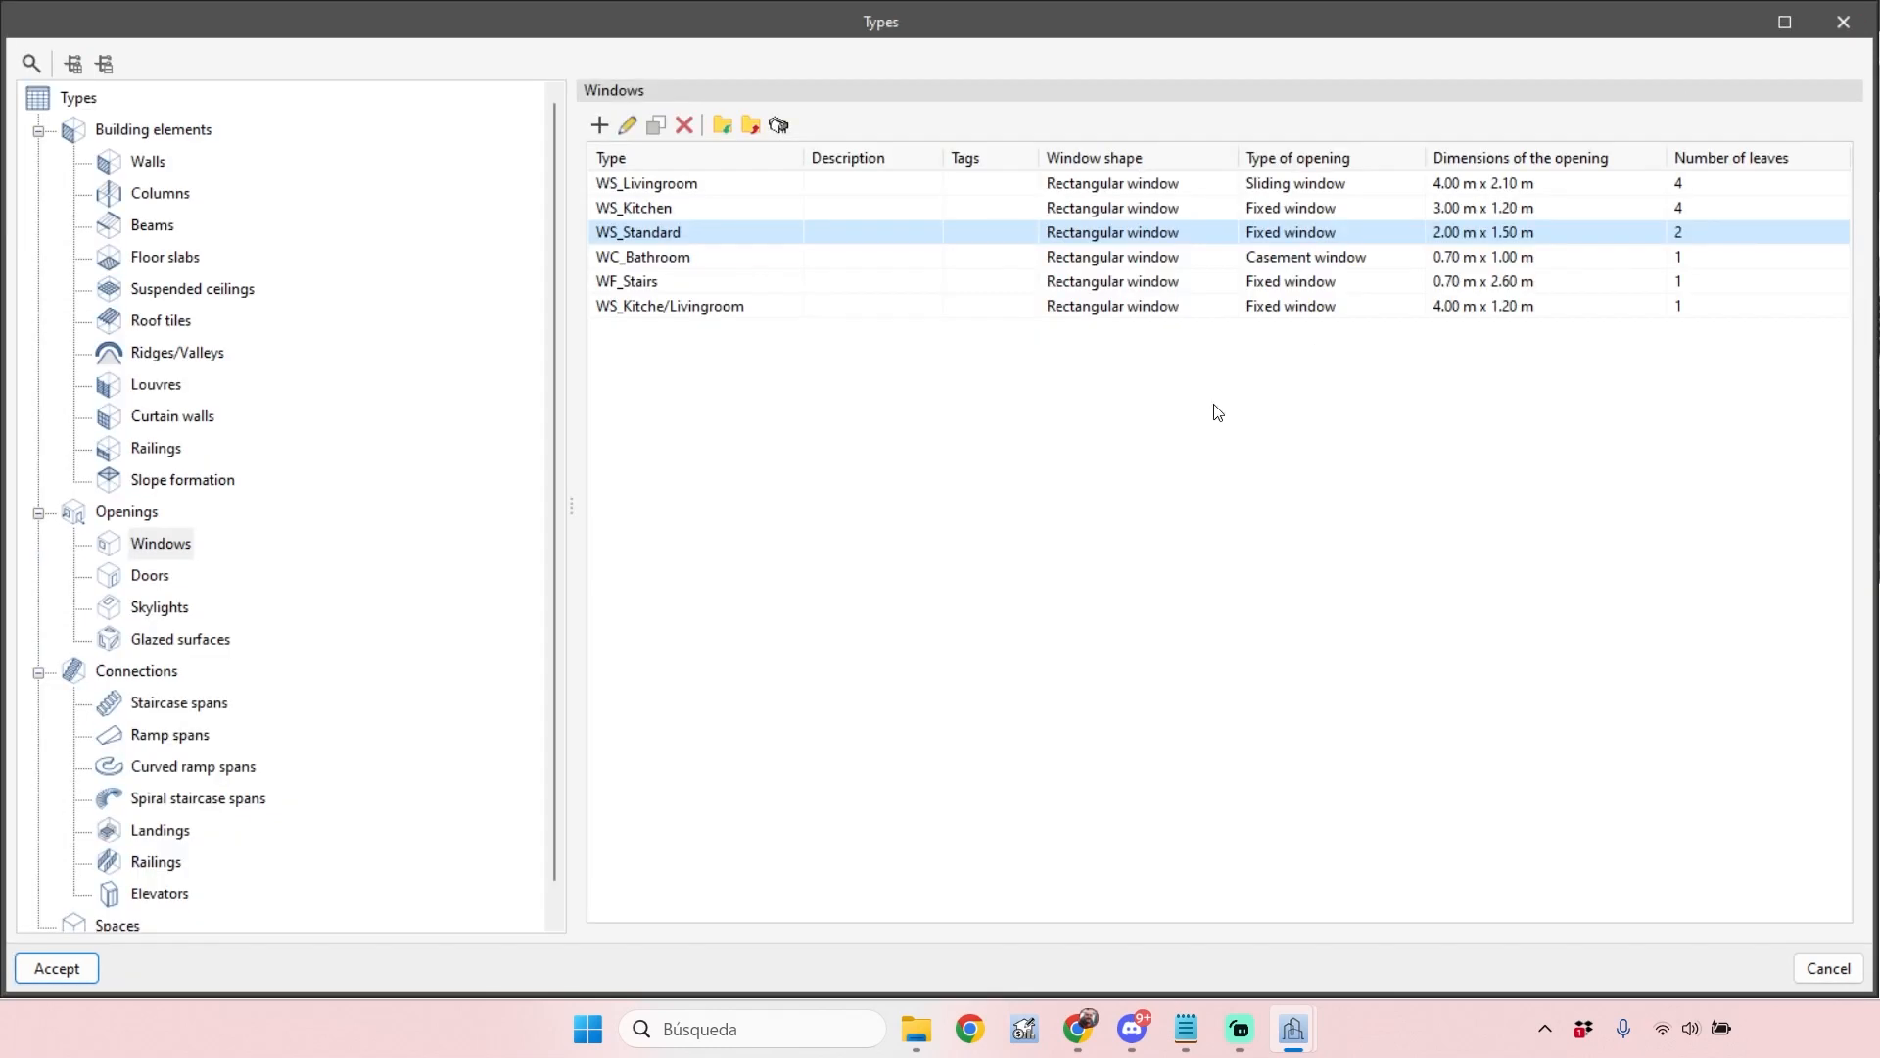
click(1848, 23)
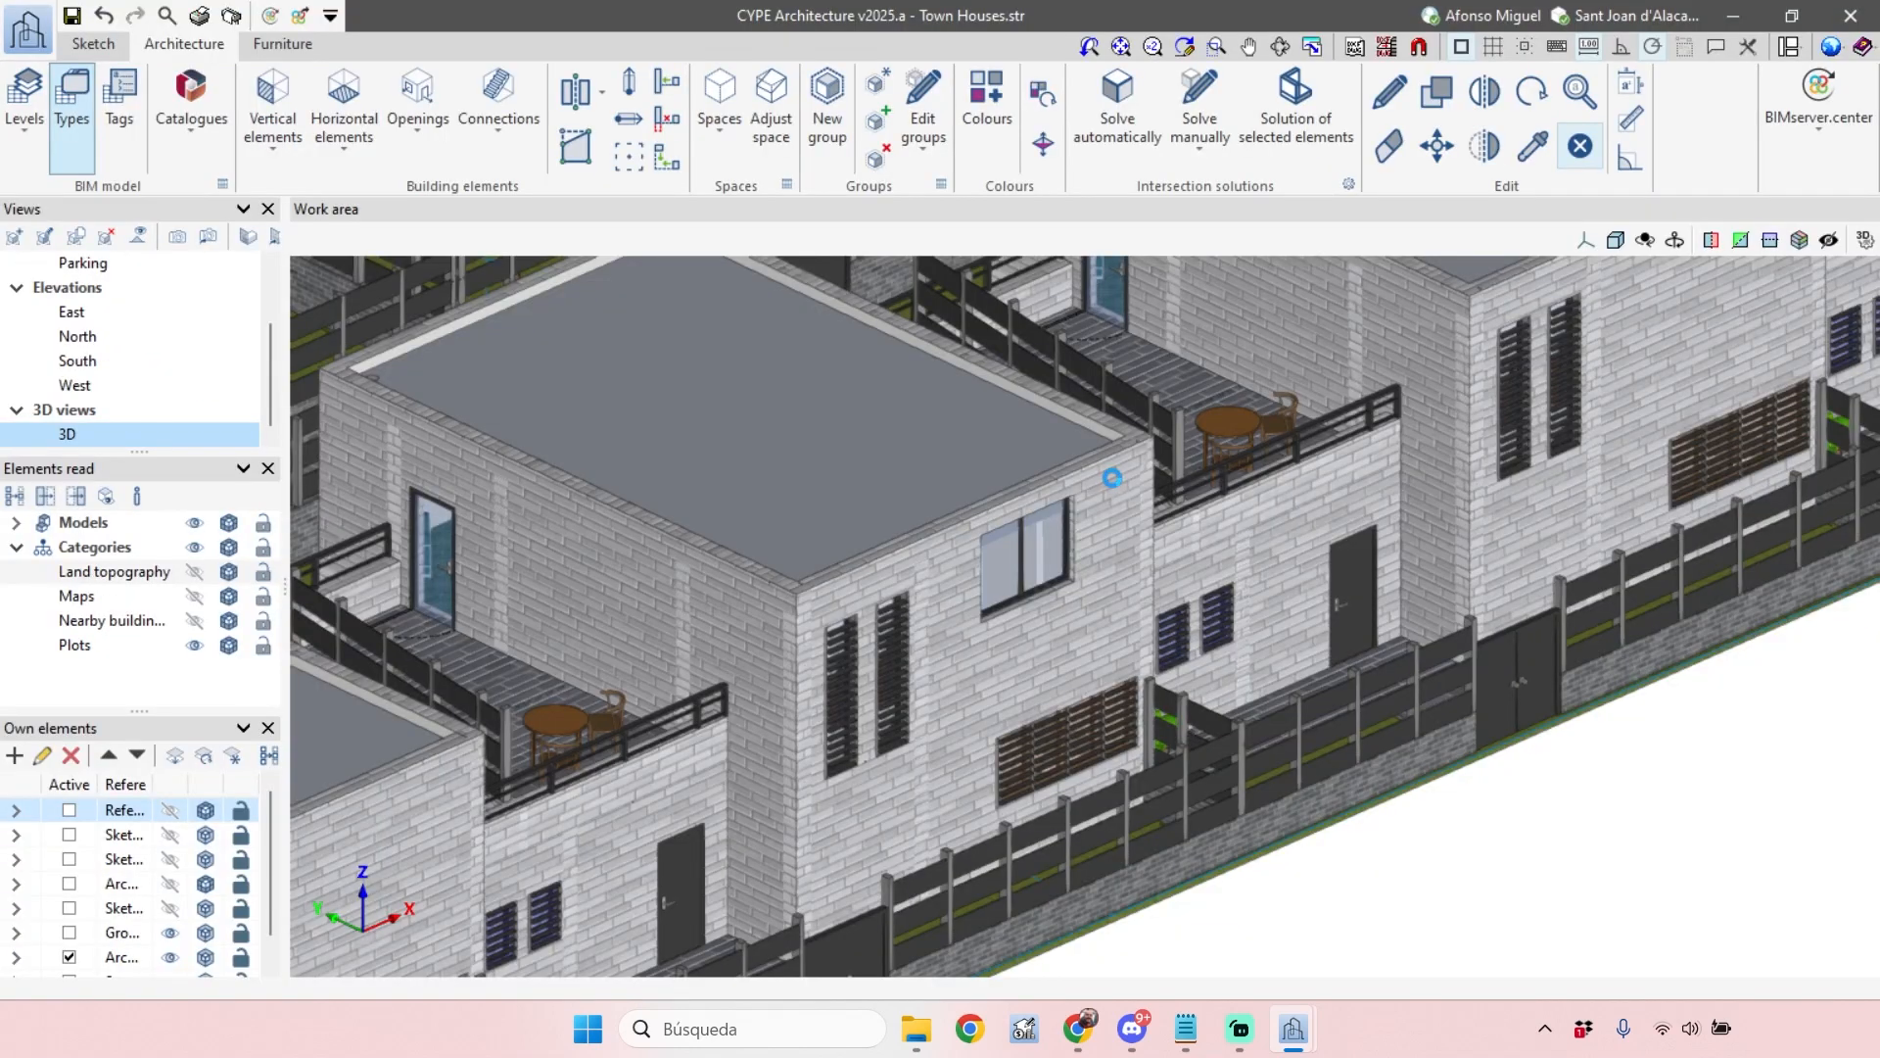
Review the floor slab, suspended ceiling, roof tile, wall, column and beam types in the types library
scroll(1112, 478, down, 5)
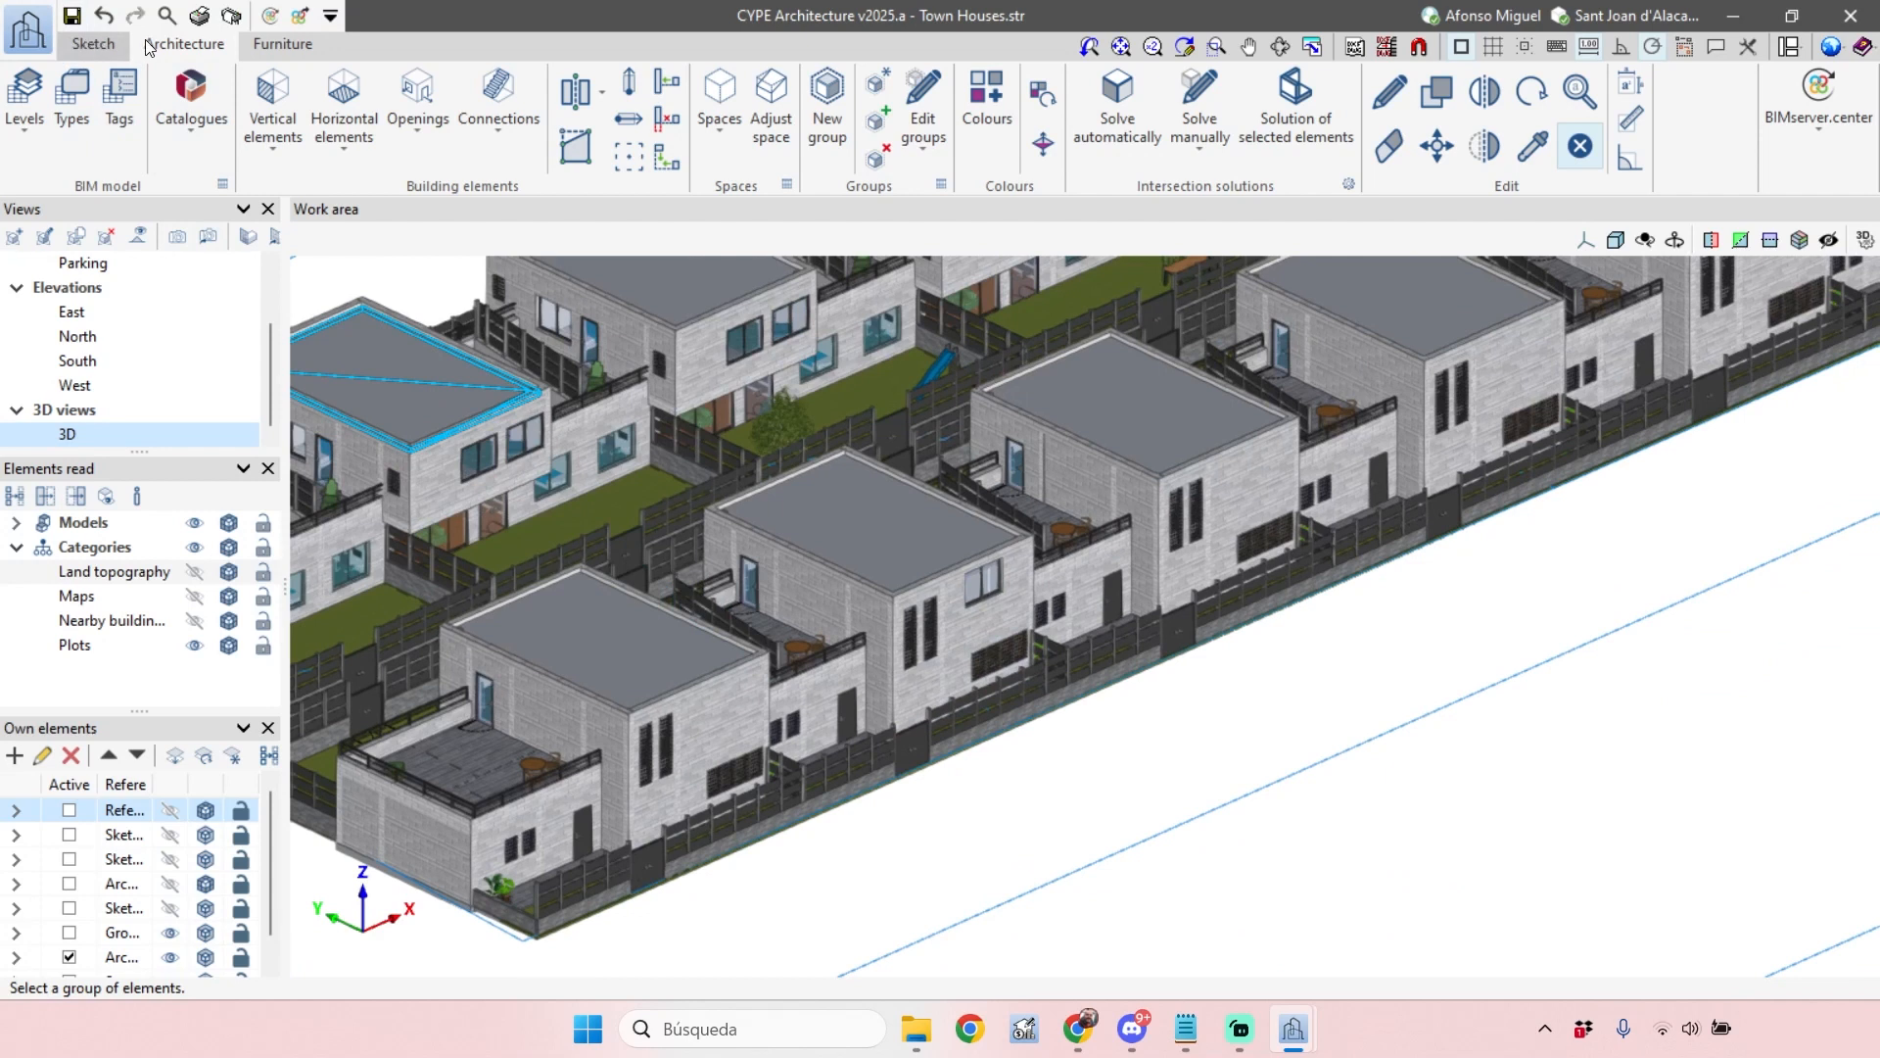
scroll(1510, 780, down, 2)
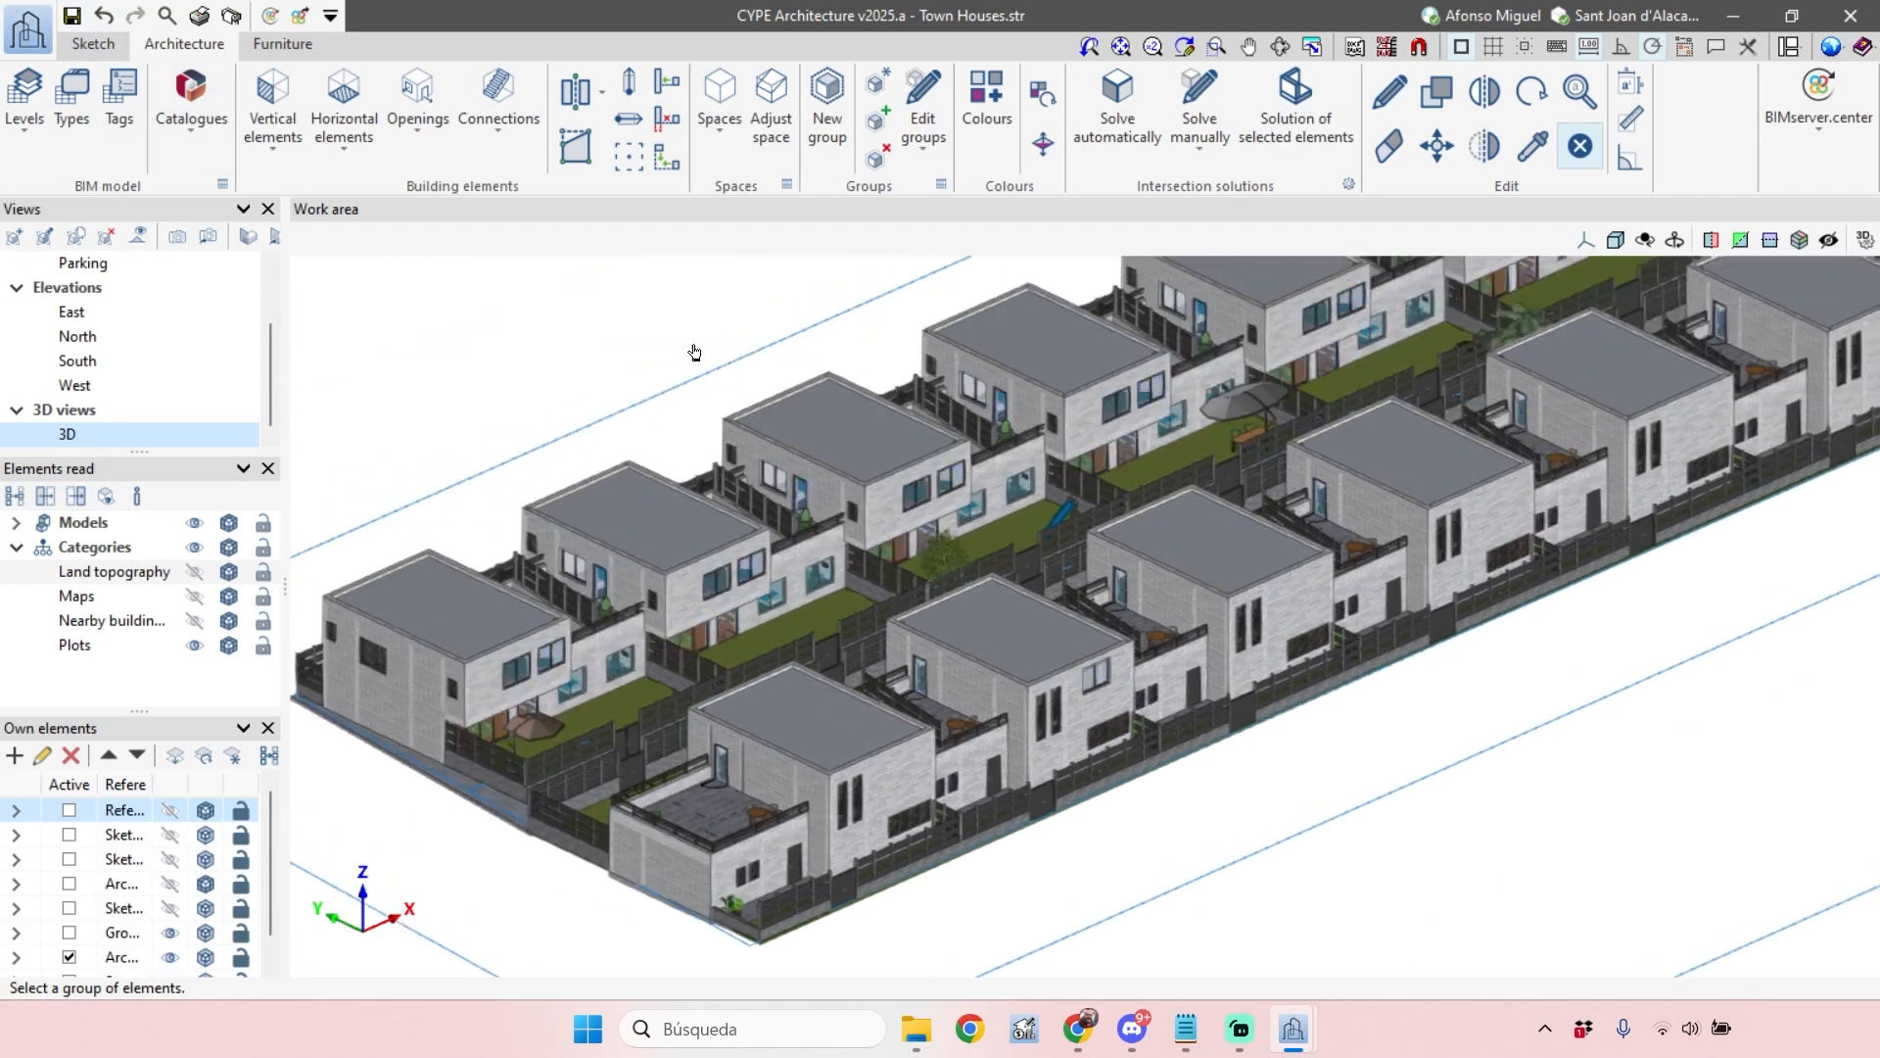
scroll(1033, 289, up, 2)
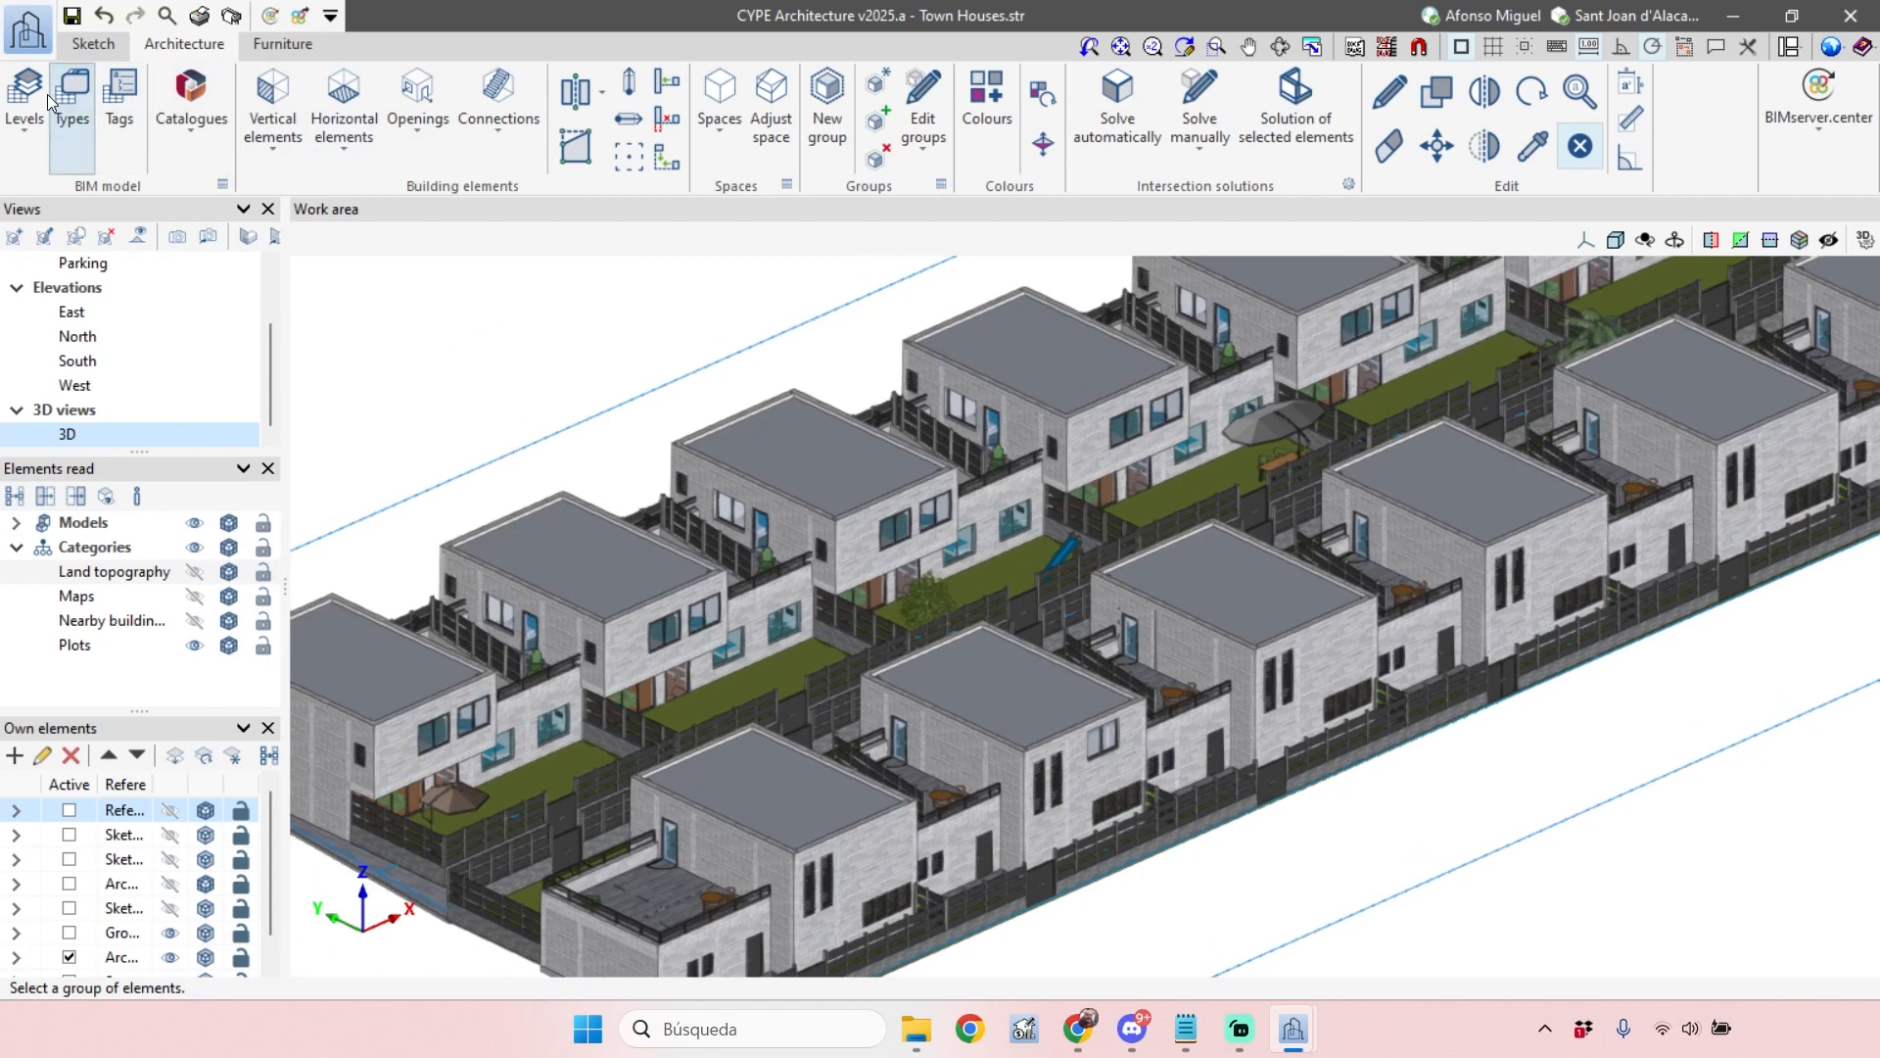
click(68, 110)
click(157, 258)
click(156, 293)
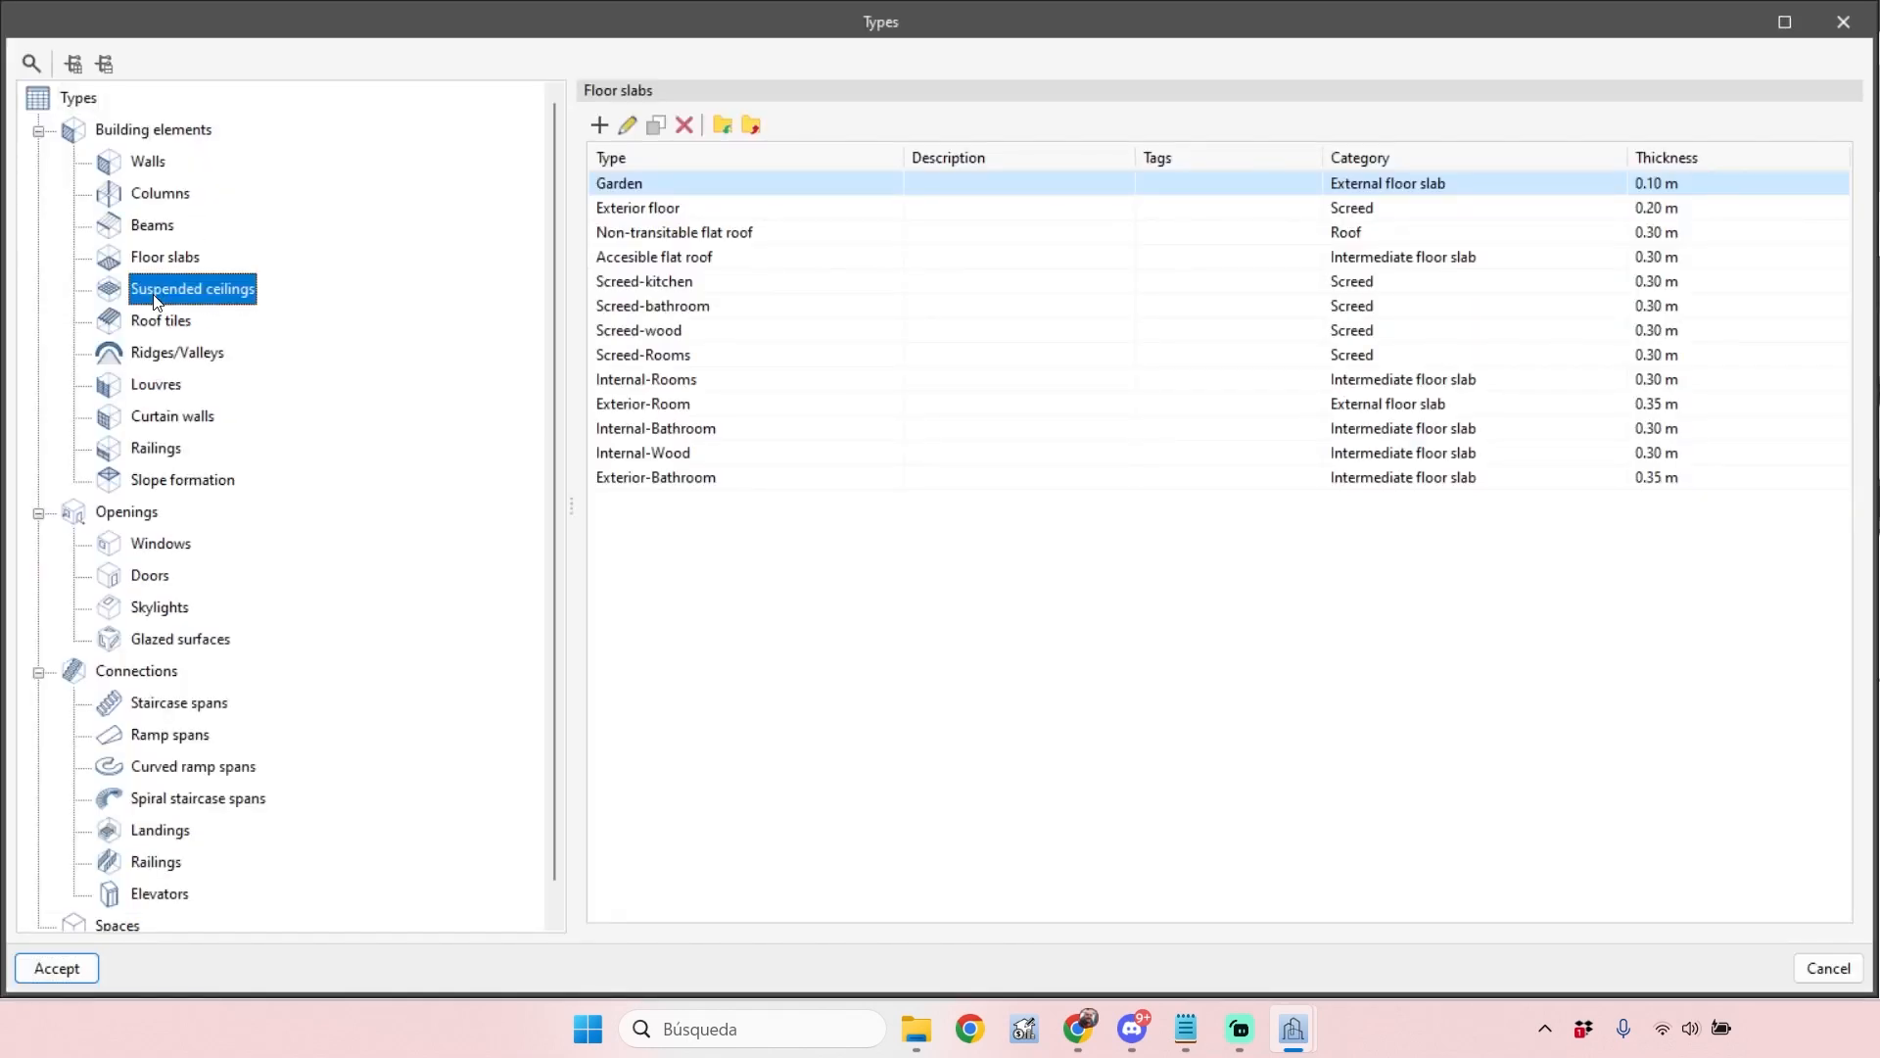
click(157, 325)
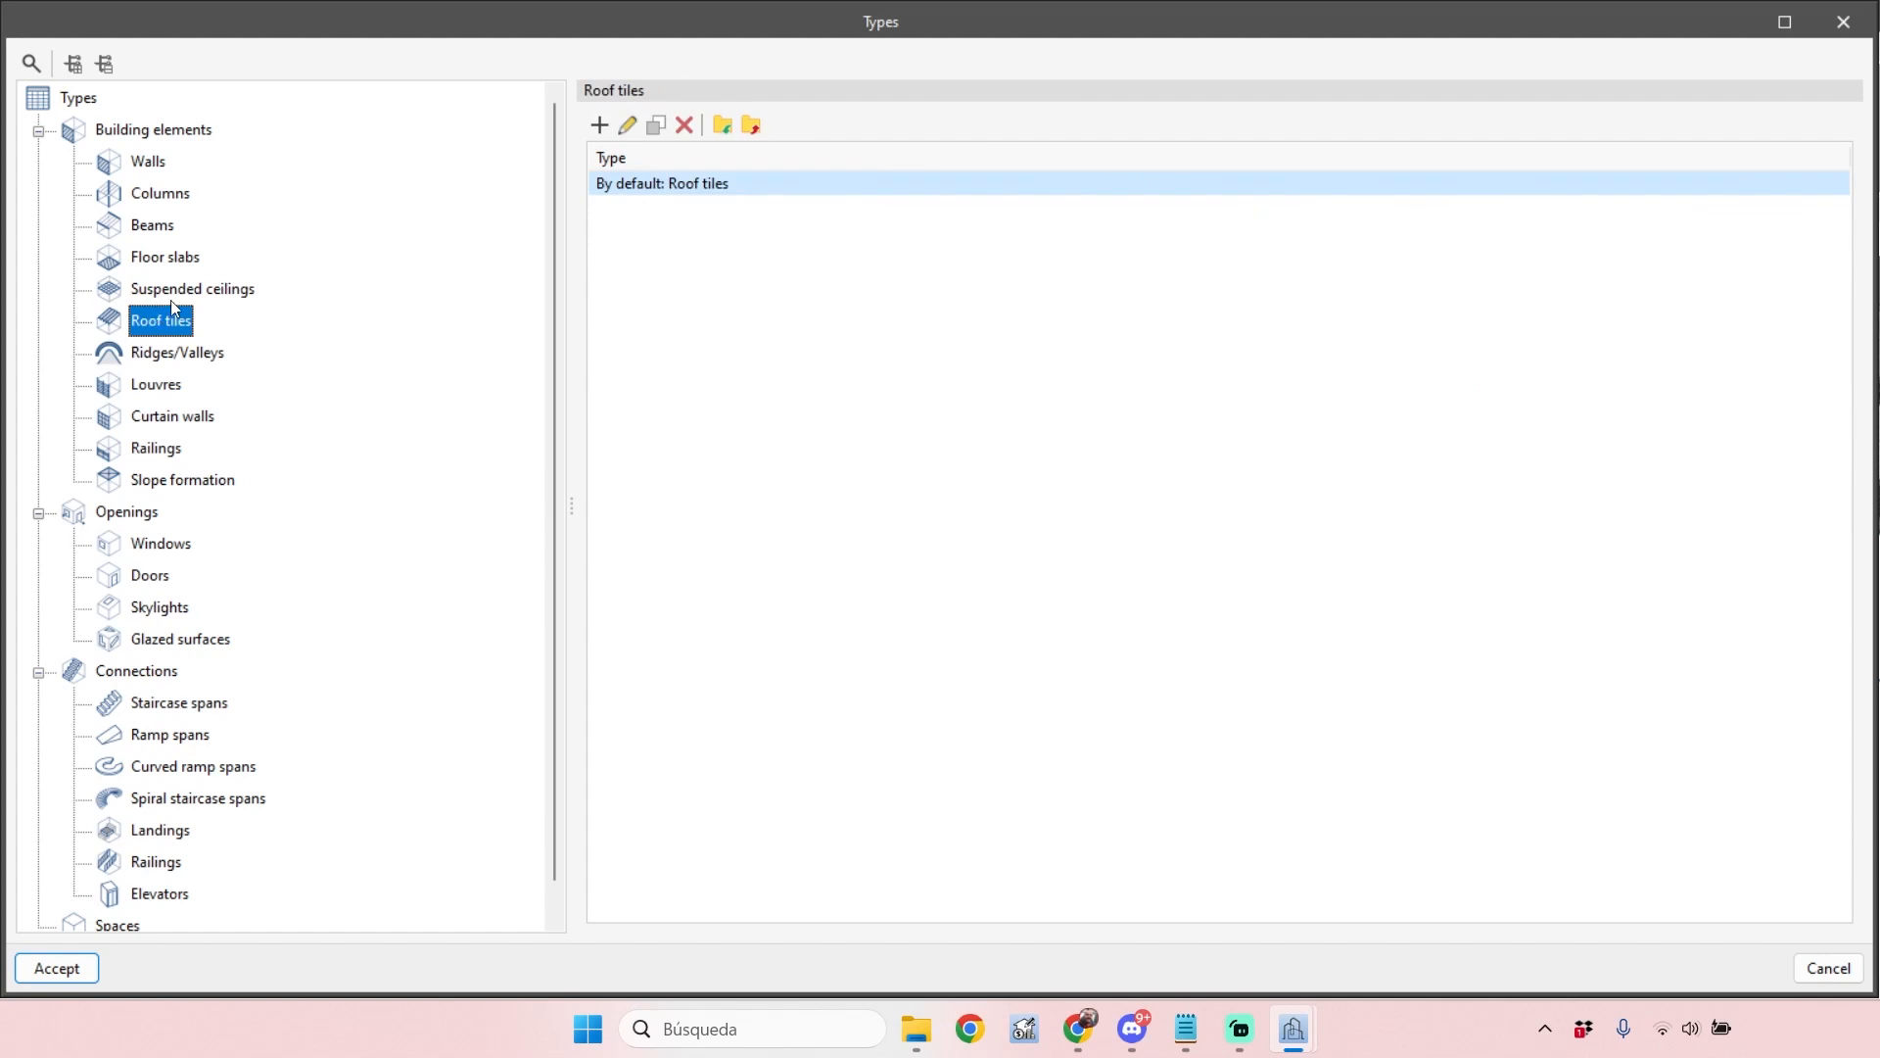
click(172, 292)
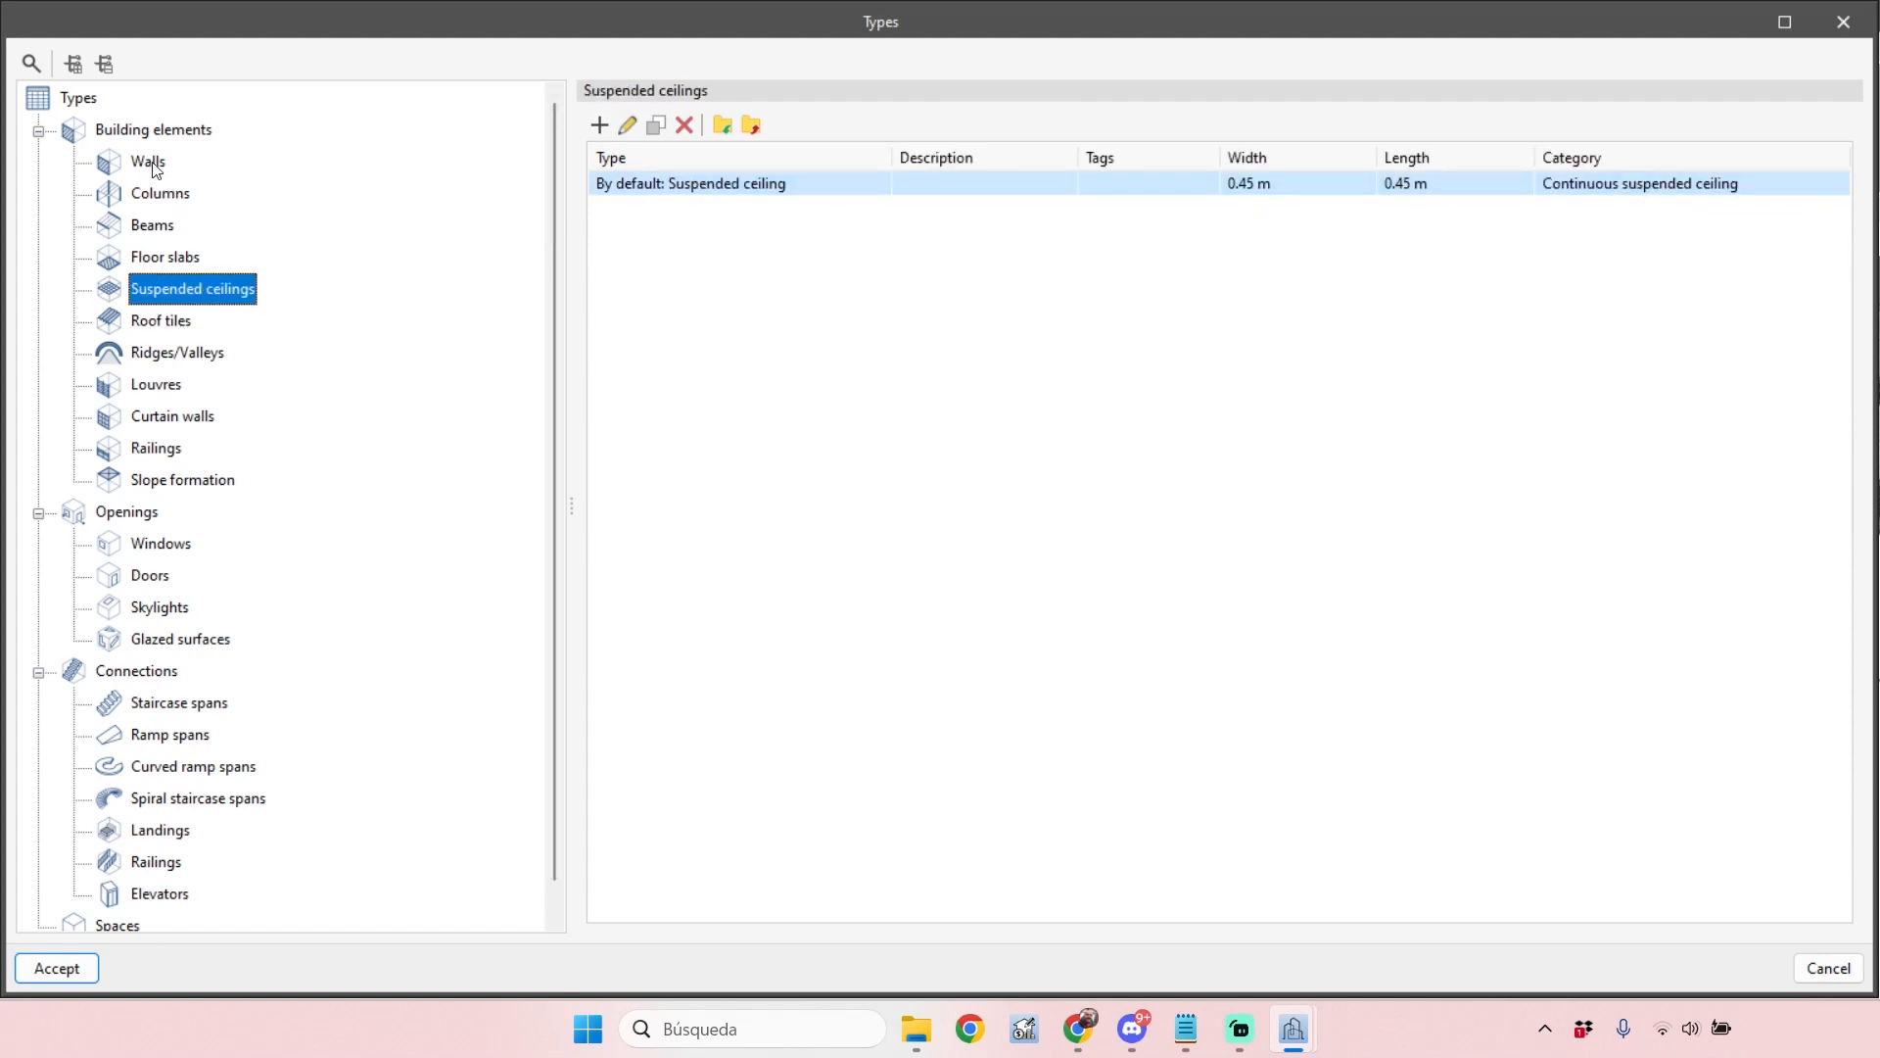
click(154, 168)
click(171, 195)
click(168, 231)
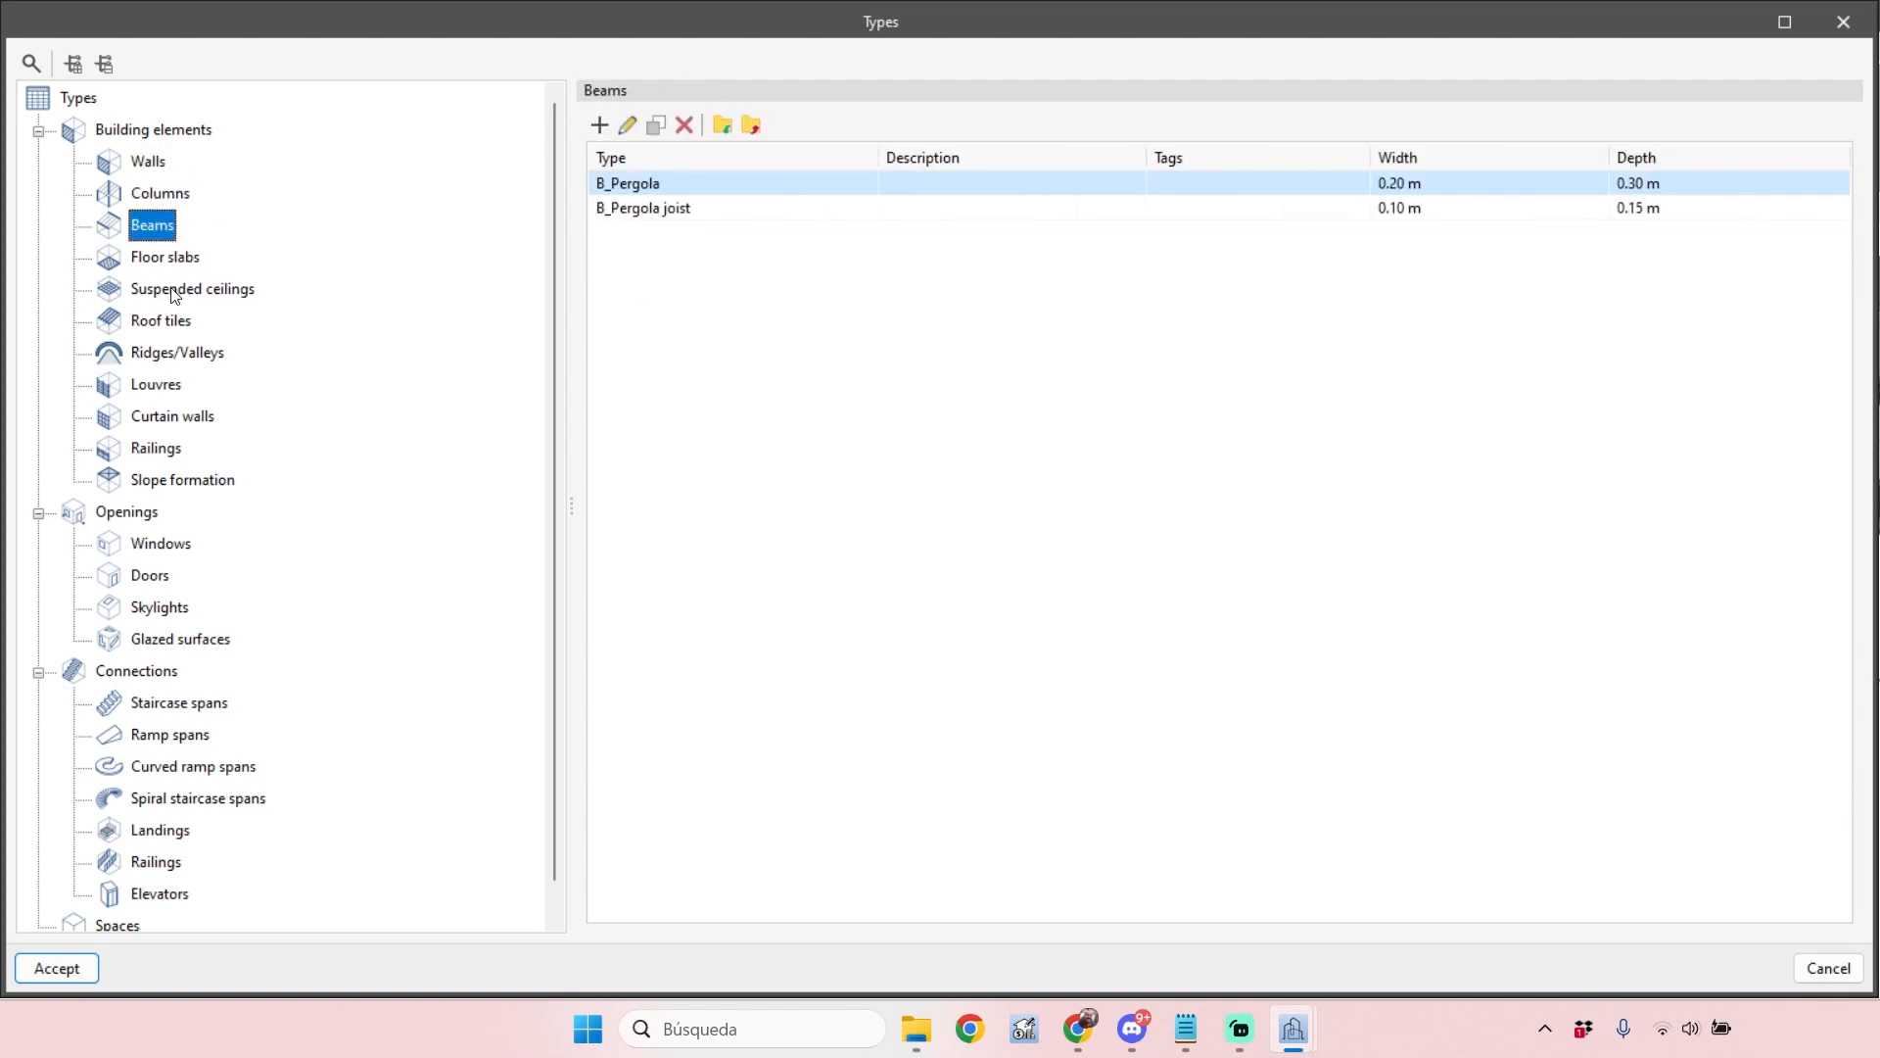
Review the ridge/valley, curtain wall, railing, louvre and column types, and return to the wall types
click(172, 293)
click(173, 348)
click(173, 417)
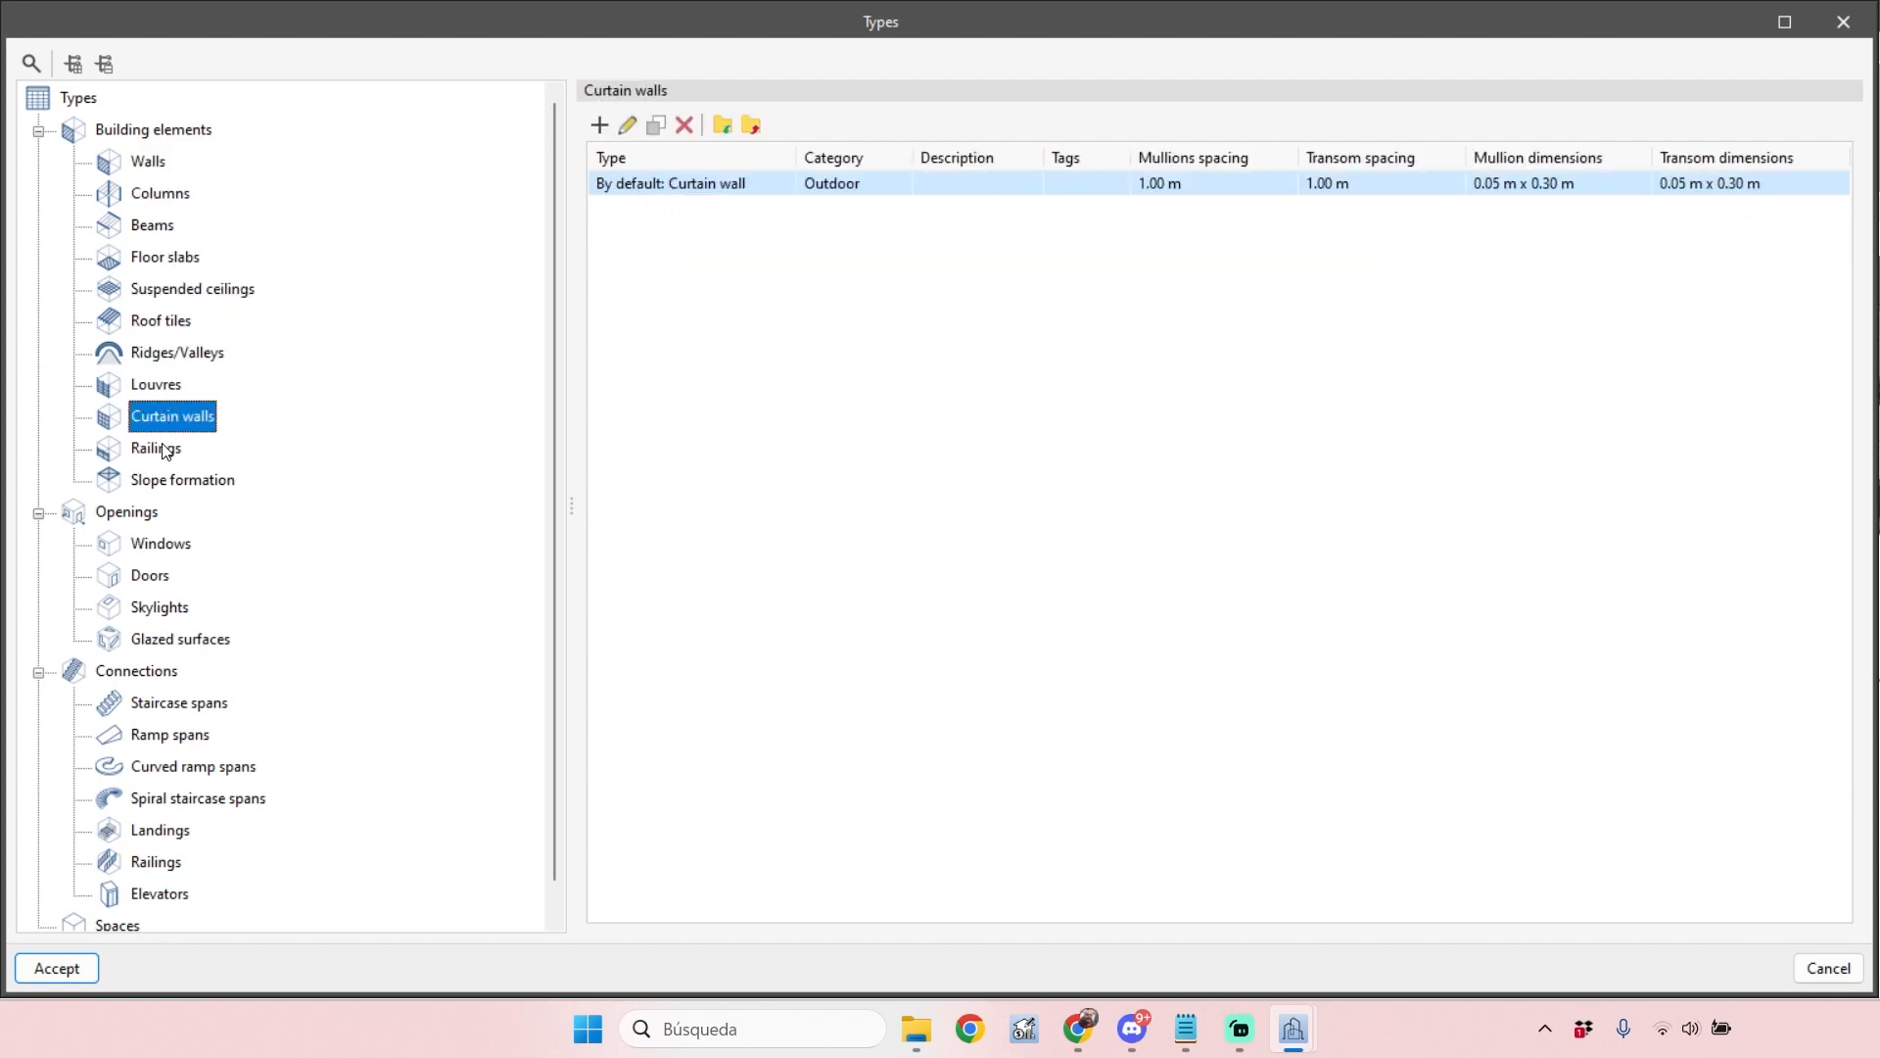
click(164, 450)
click(169, 385)
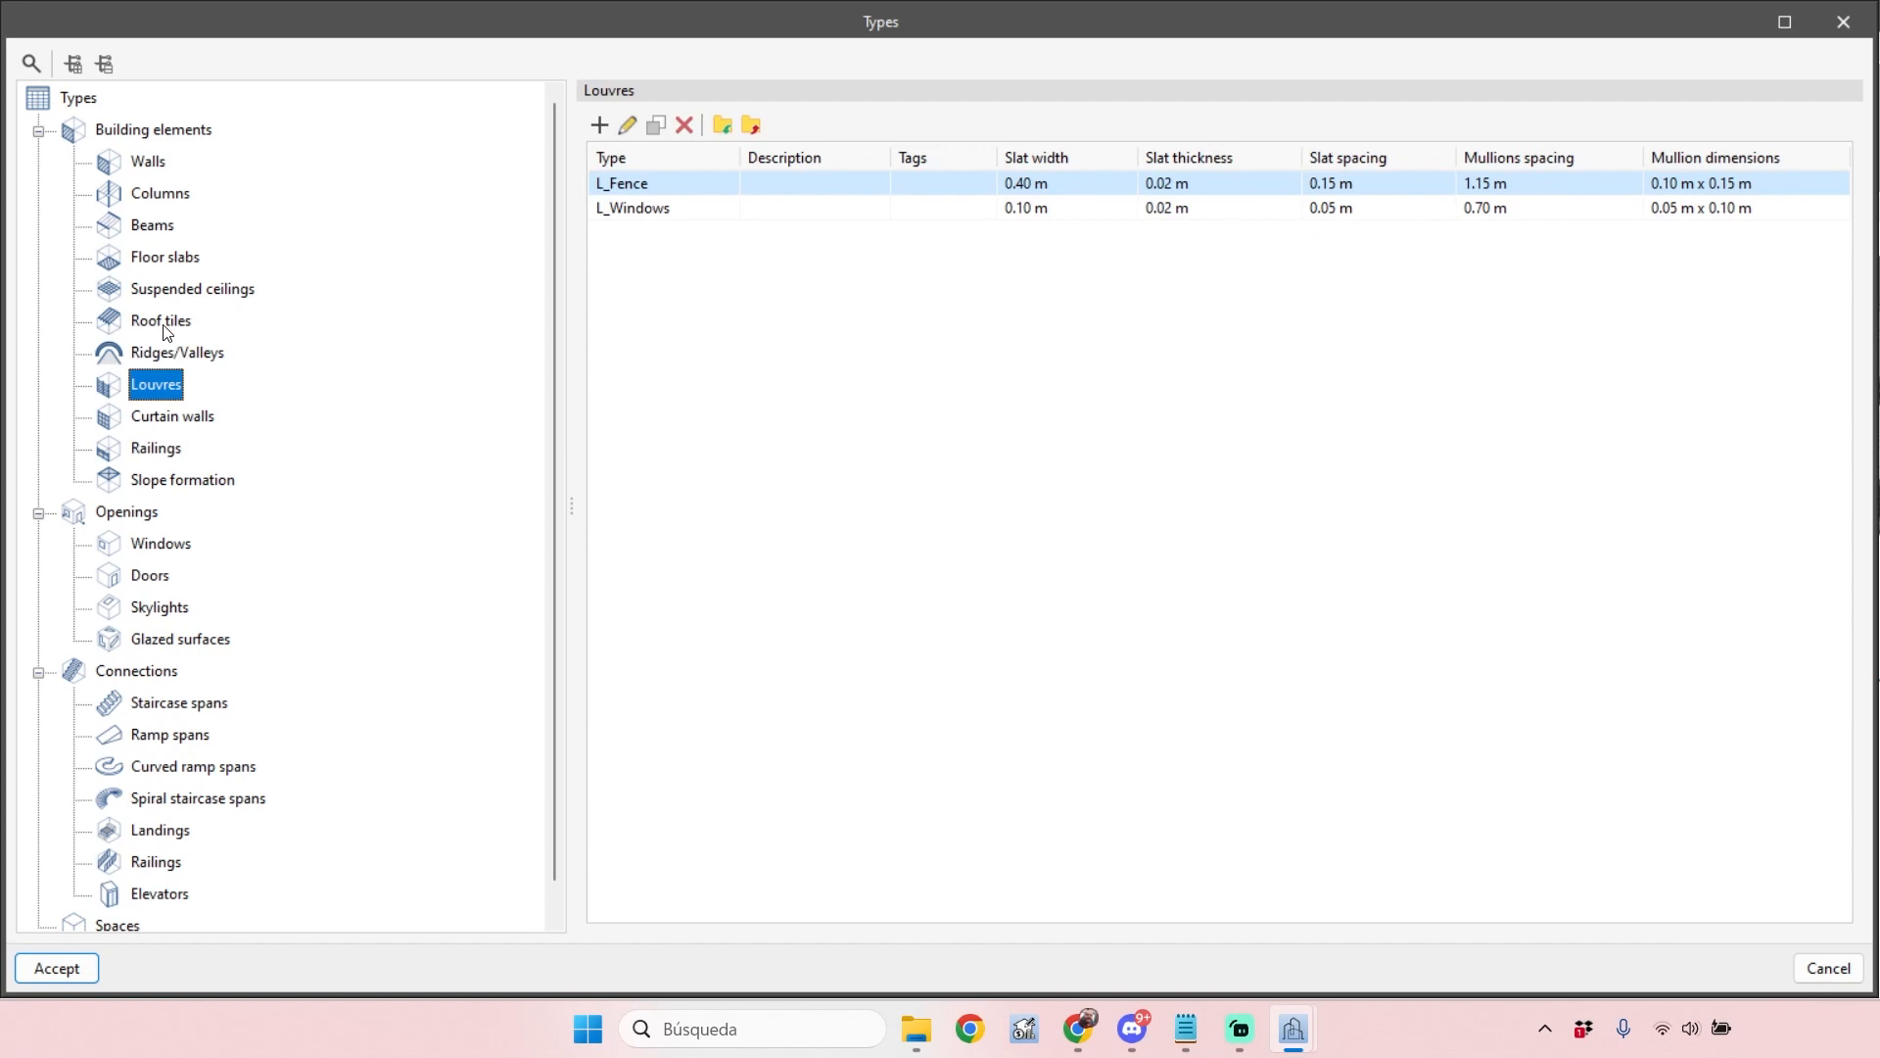
click(162, 324)
click(163, 294)
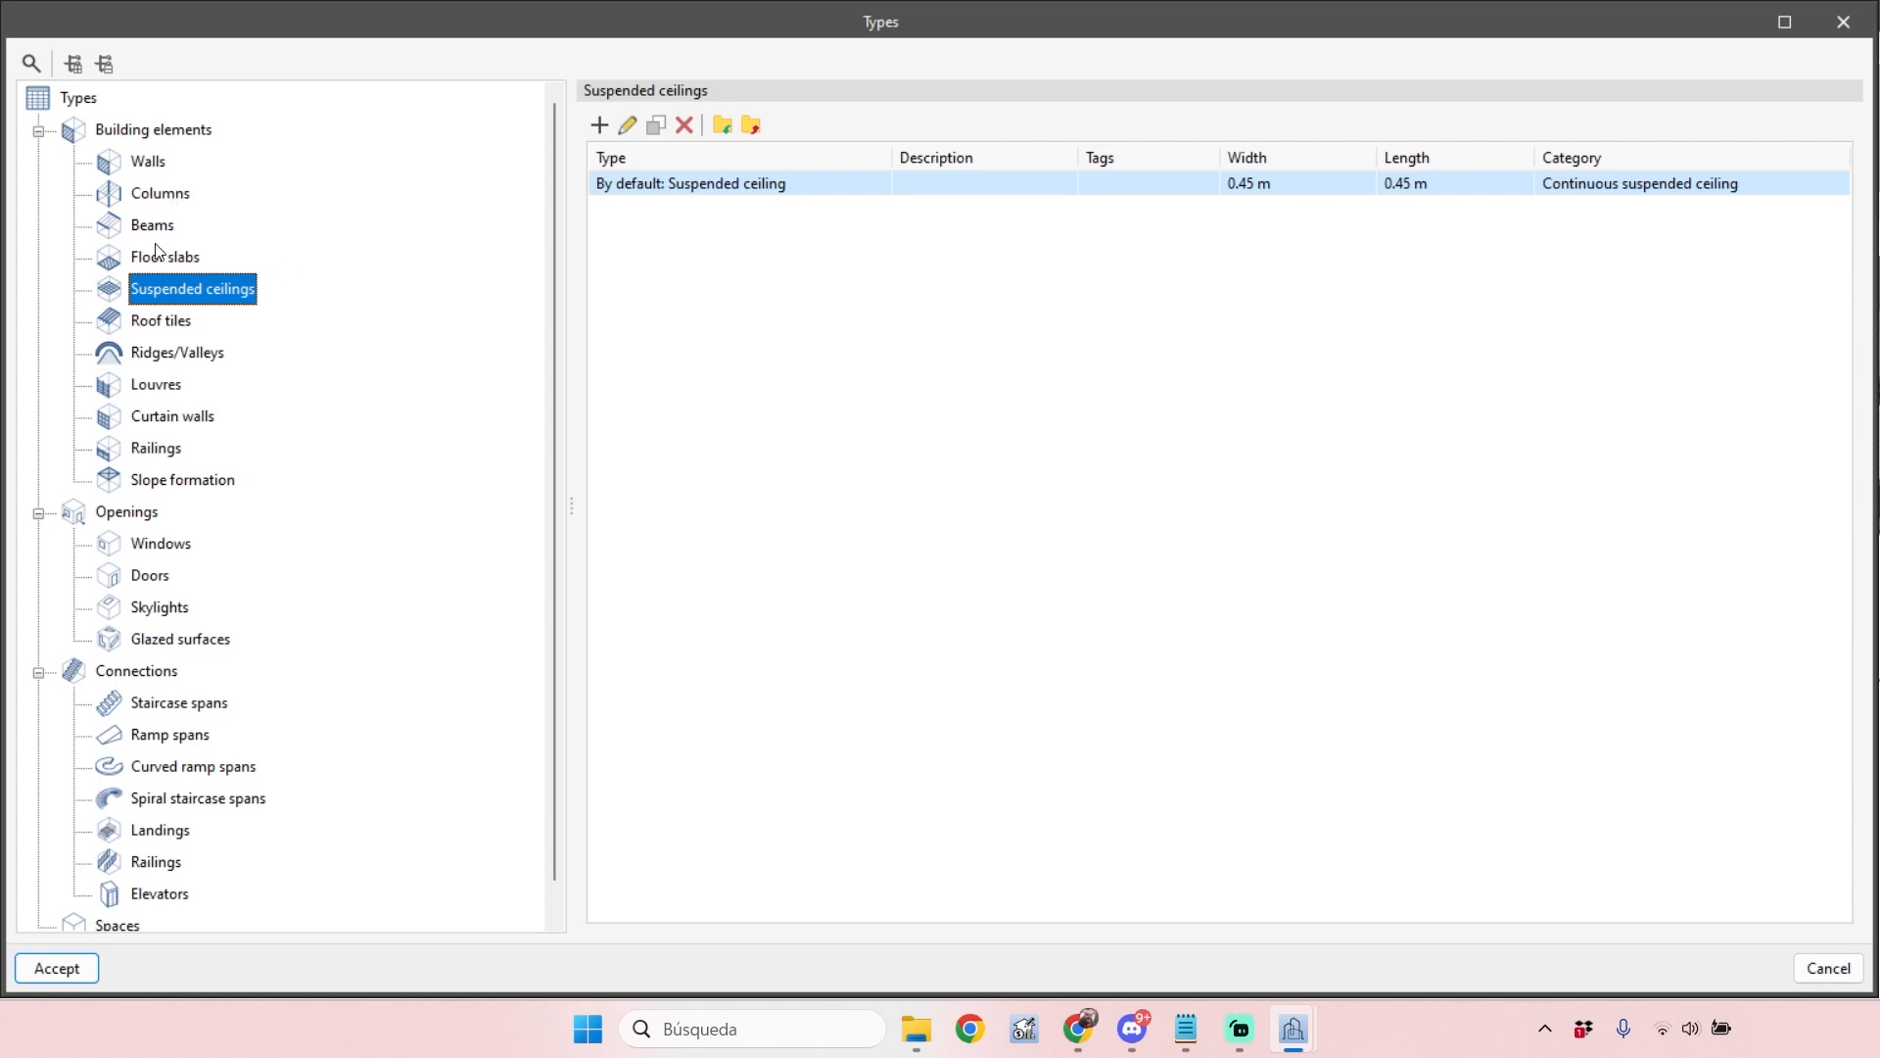
click(147, 168)
click(150, 195)
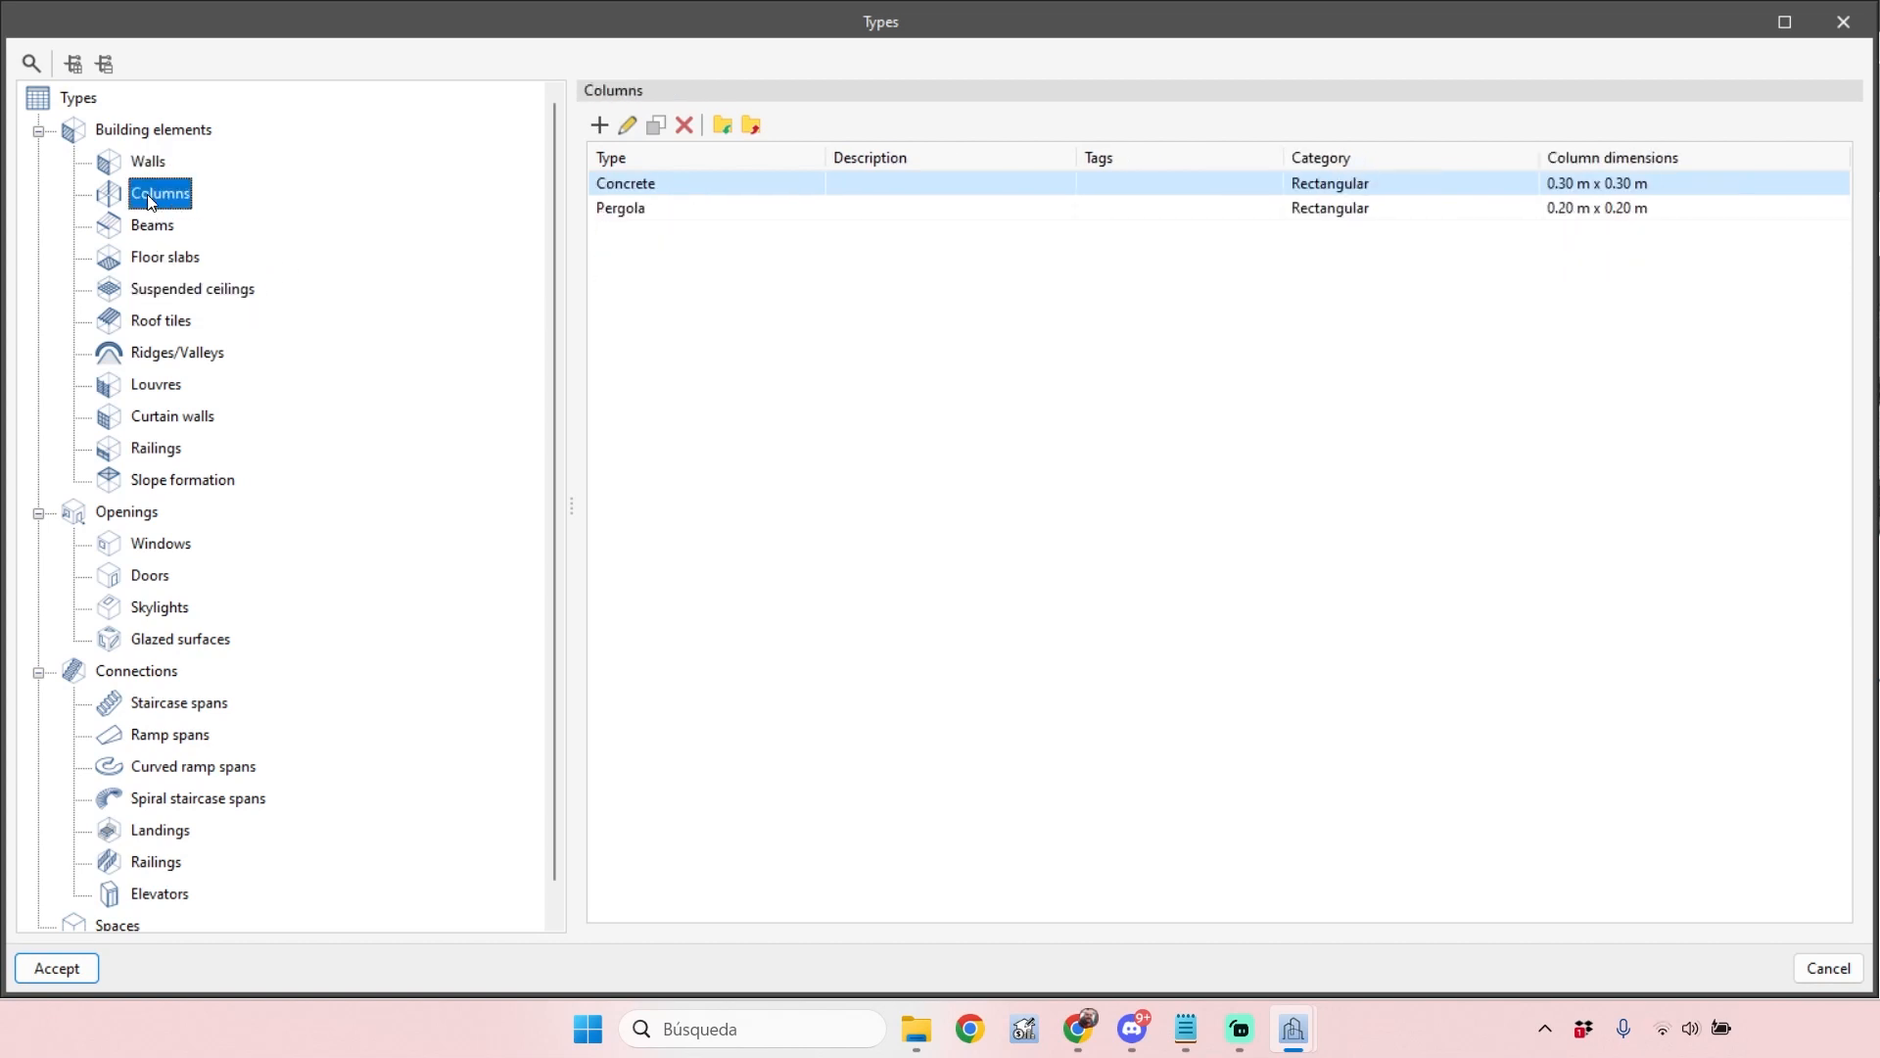
click(154, 162)
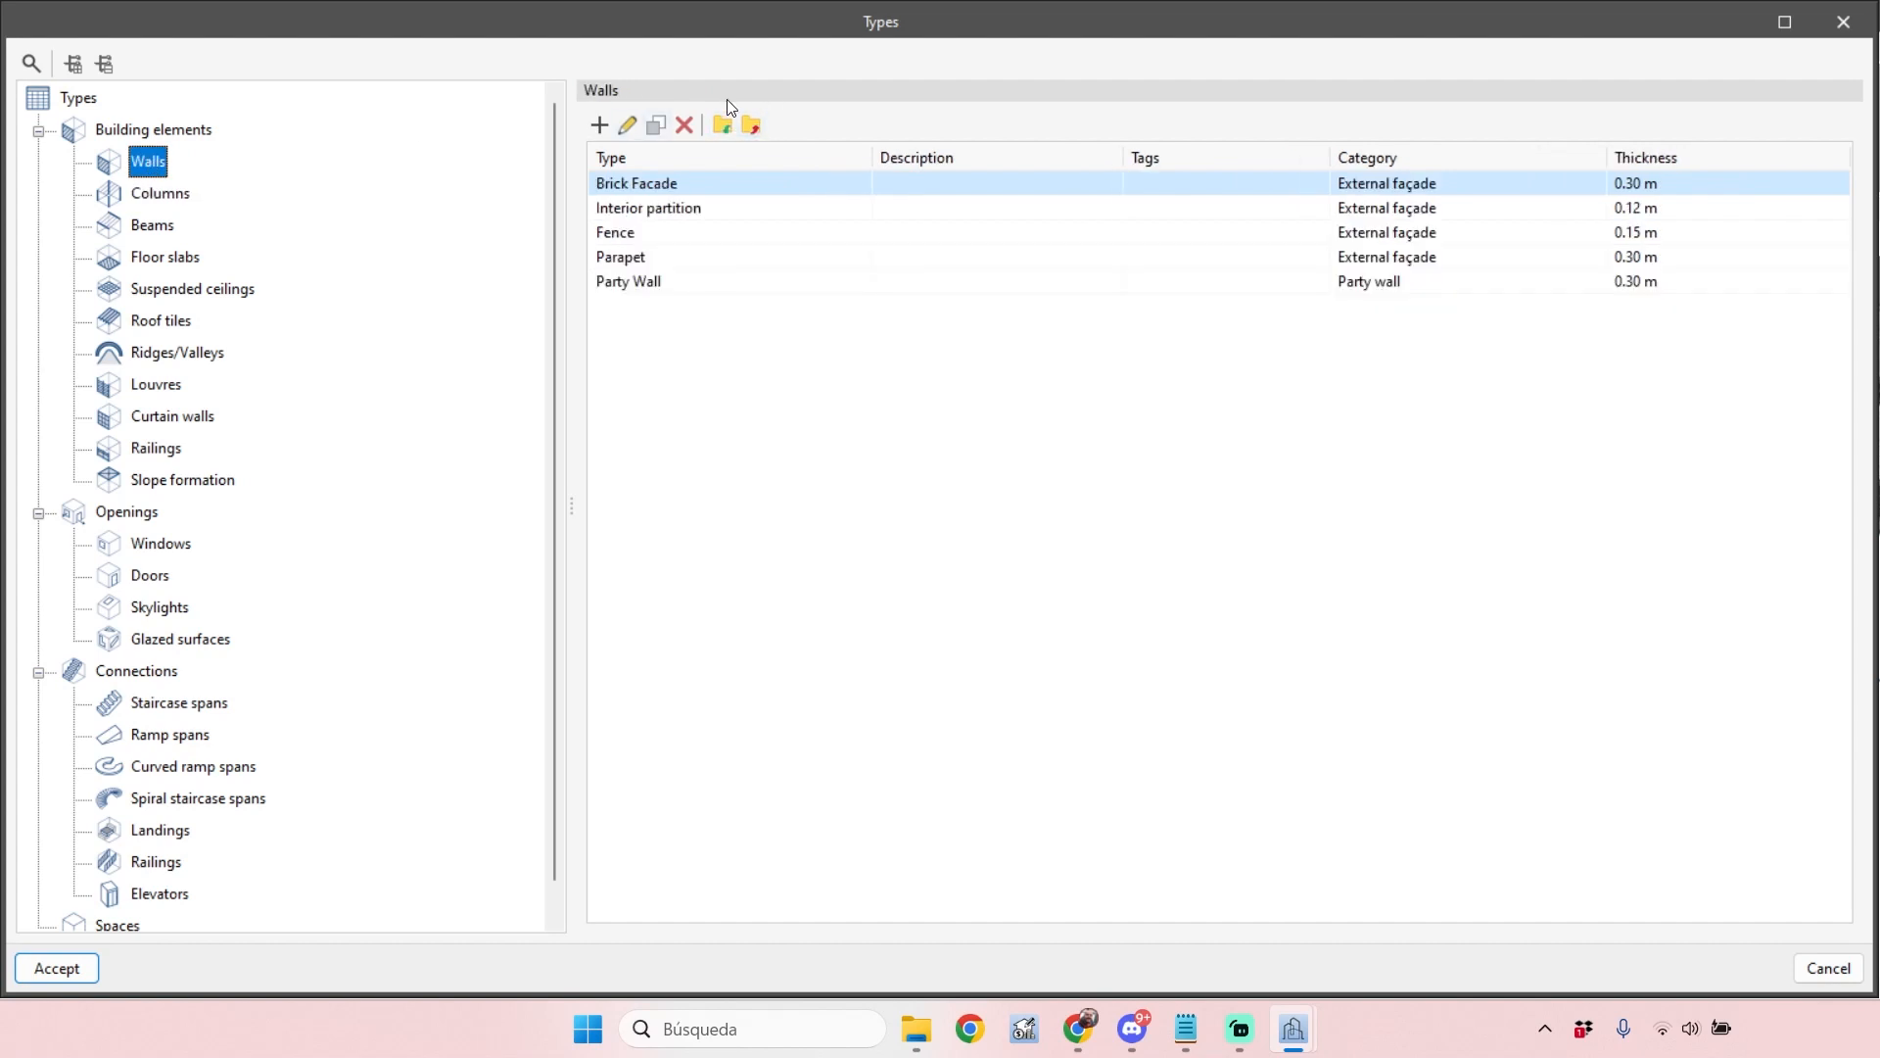